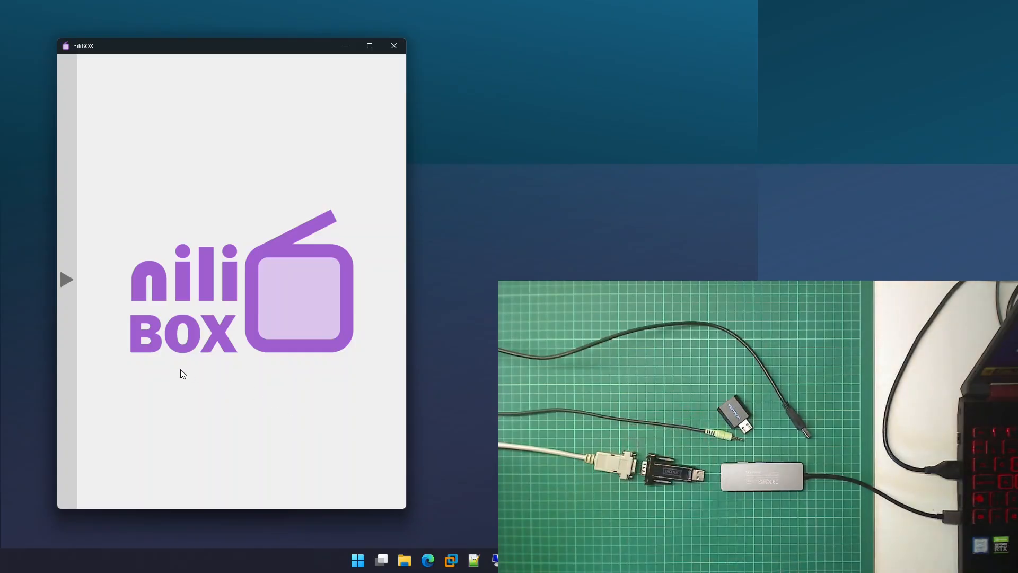
# Step: Open the local Driver test device and examine its lists of audio, video, serial and USB devices
pyautogui.click(65, 414)
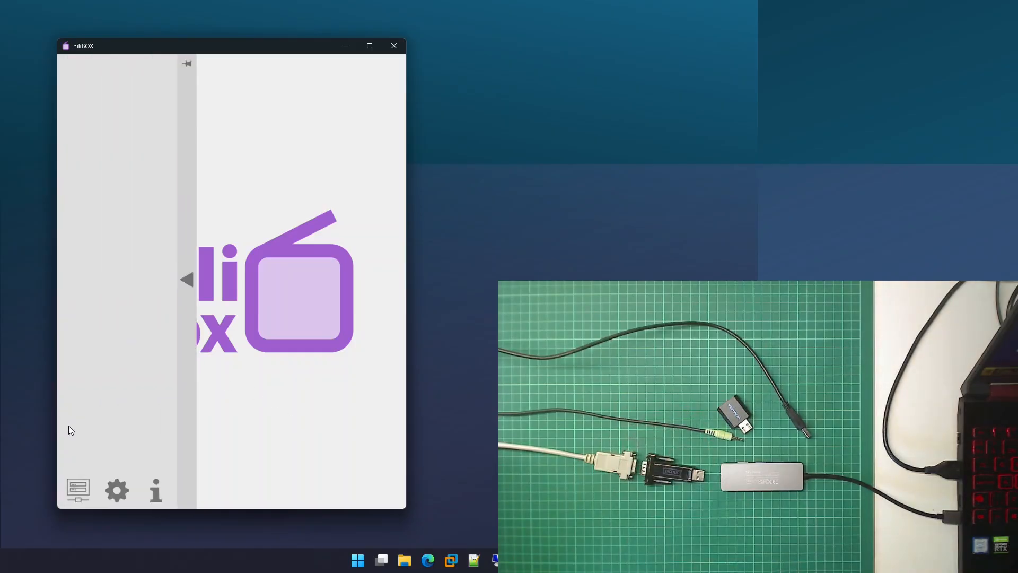
pyautogui.click(75, 487)
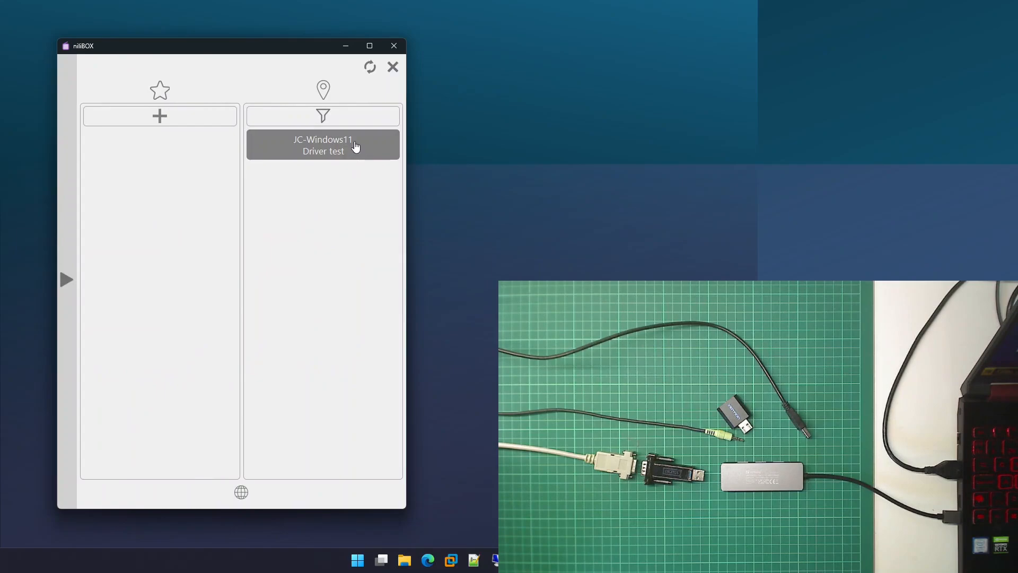
pyautogui.click(357, 150)
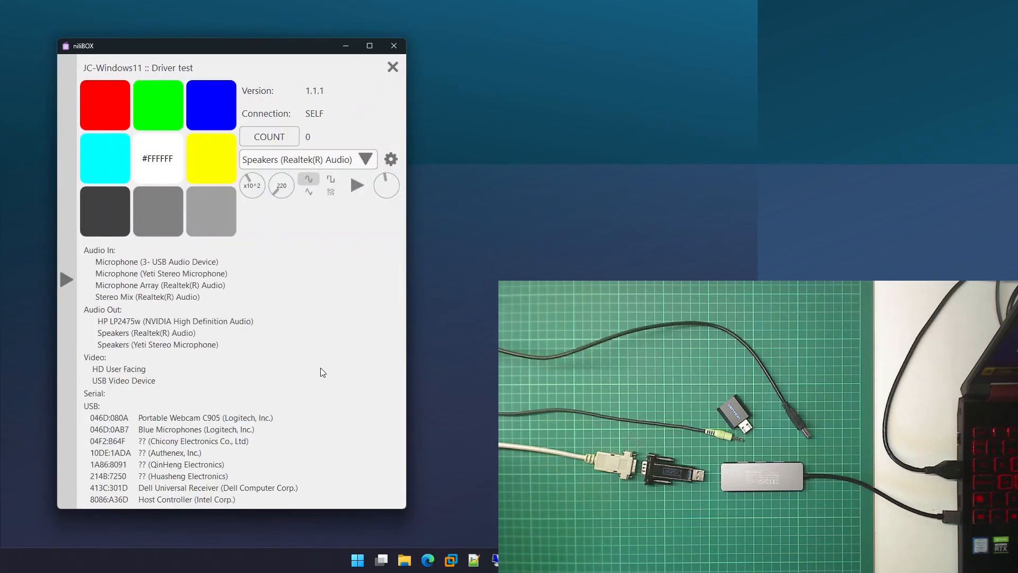
pyautogui.scroll(-2, 320, 356)
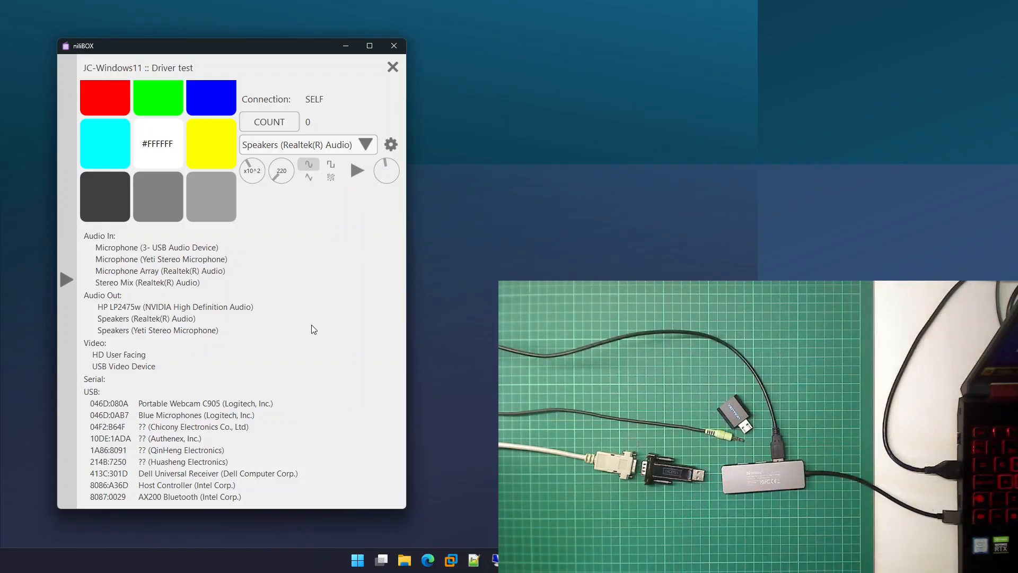
pyautogui.scroll(-3, 313, 329)
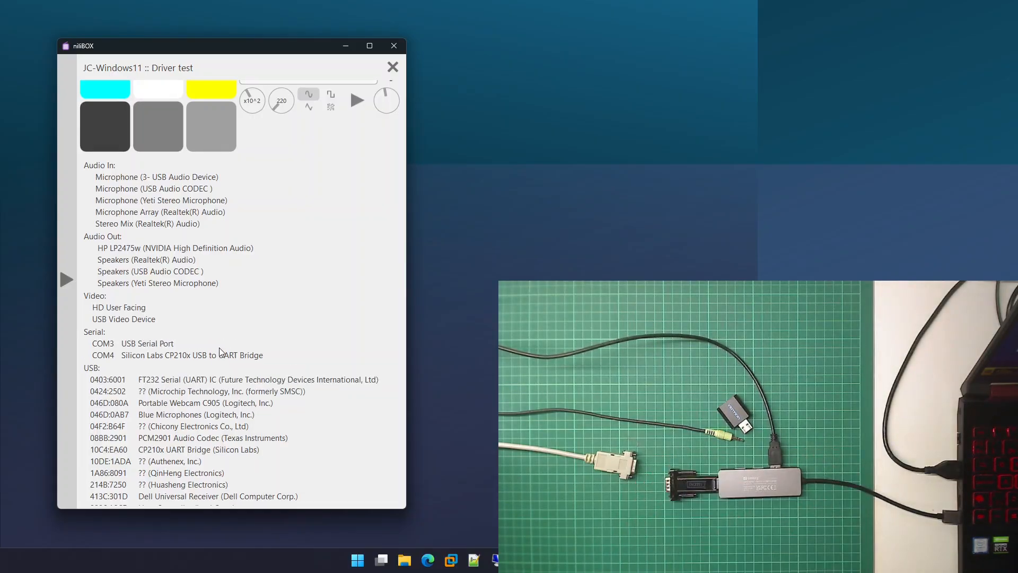
pyautogui.scroll(-1, 218, 348)
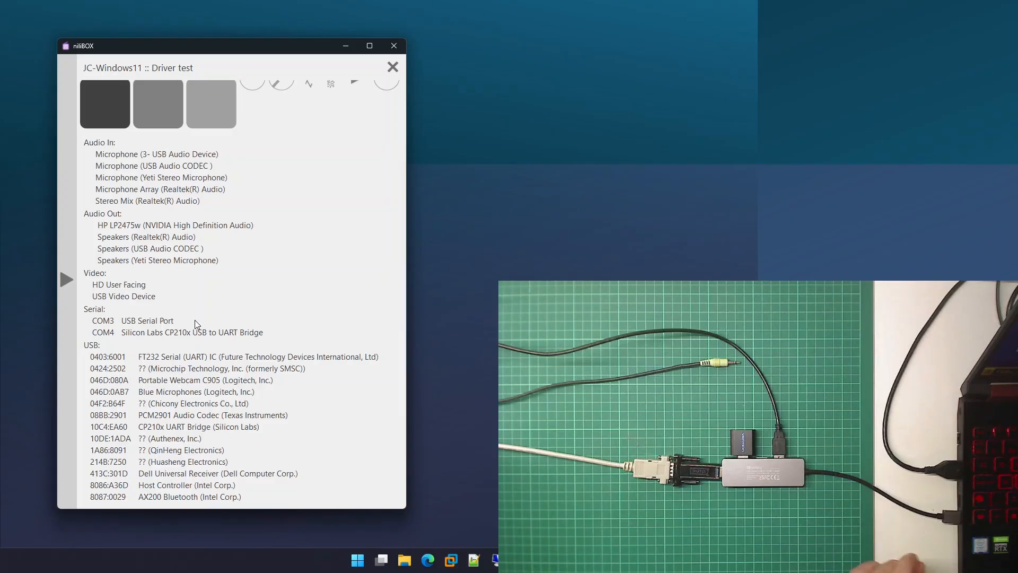
pyautogui.scroll(-1, 228, 393)
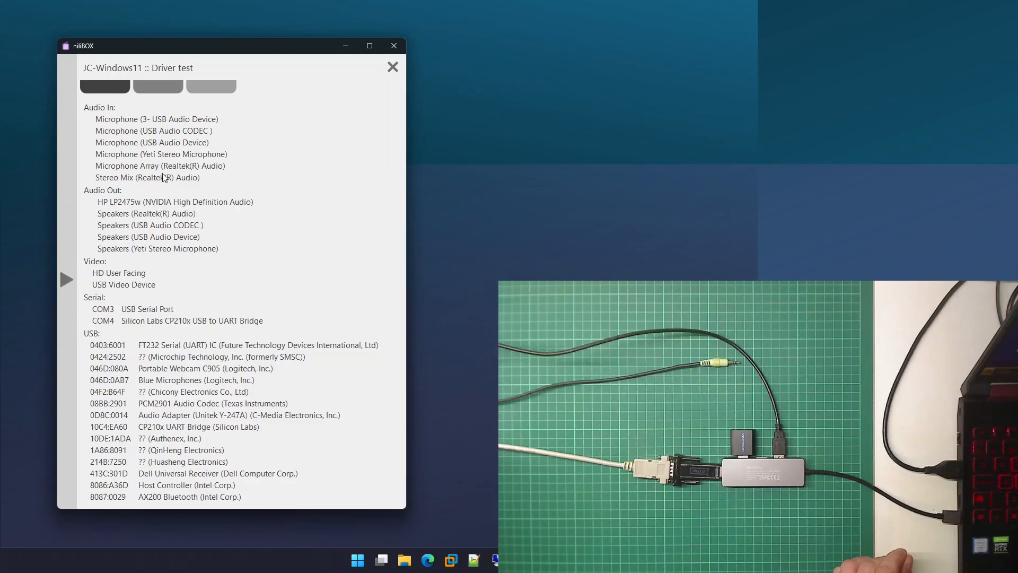
pyautogui.scroll(3, 180, 136)
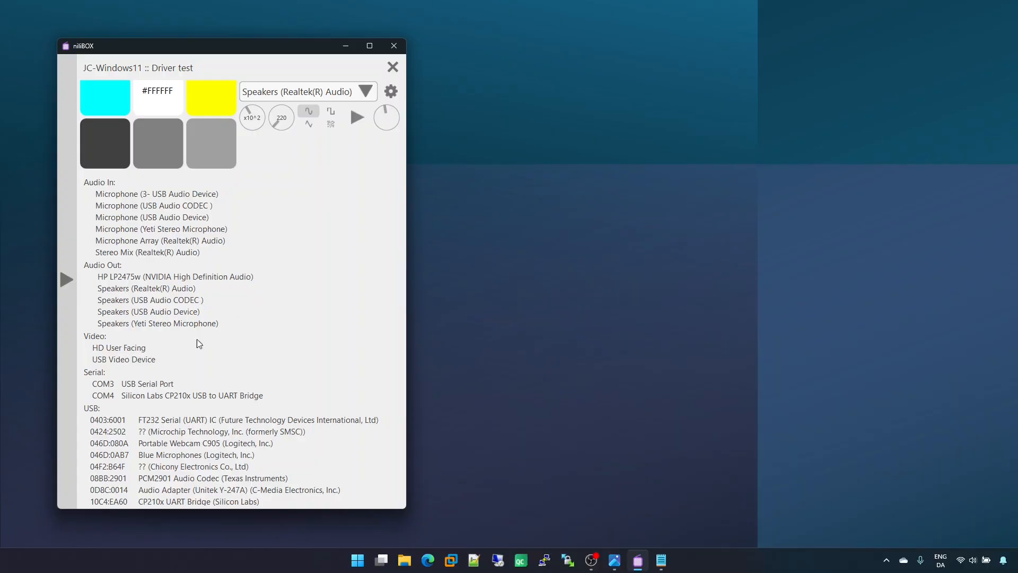
# Step: Add a new device to the local site using the Icom IC-PCR1500 driver
pyautogui.click(74, 397)
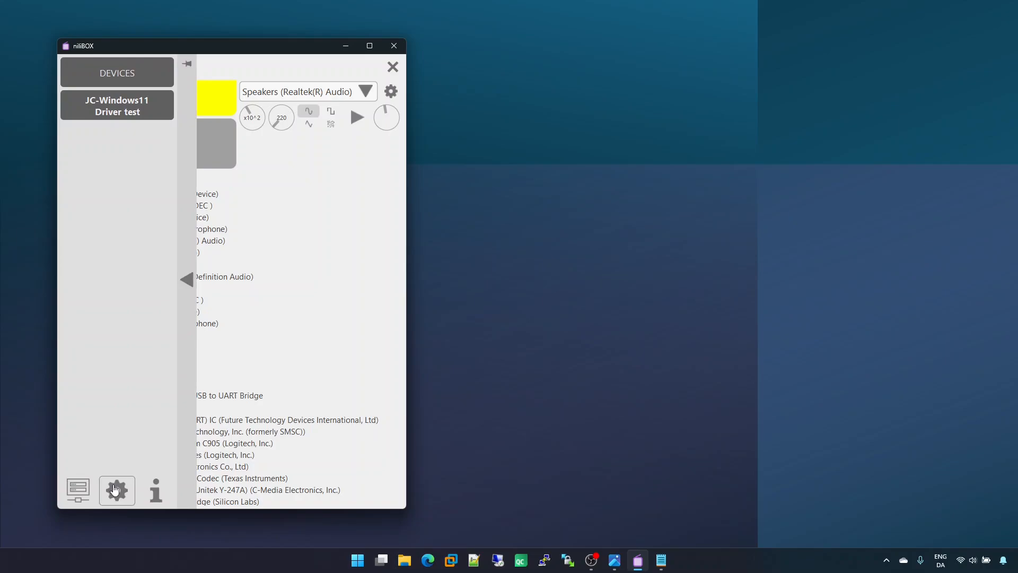
pyautogui.click(116, 490)
pyautogui.click(288, 183)
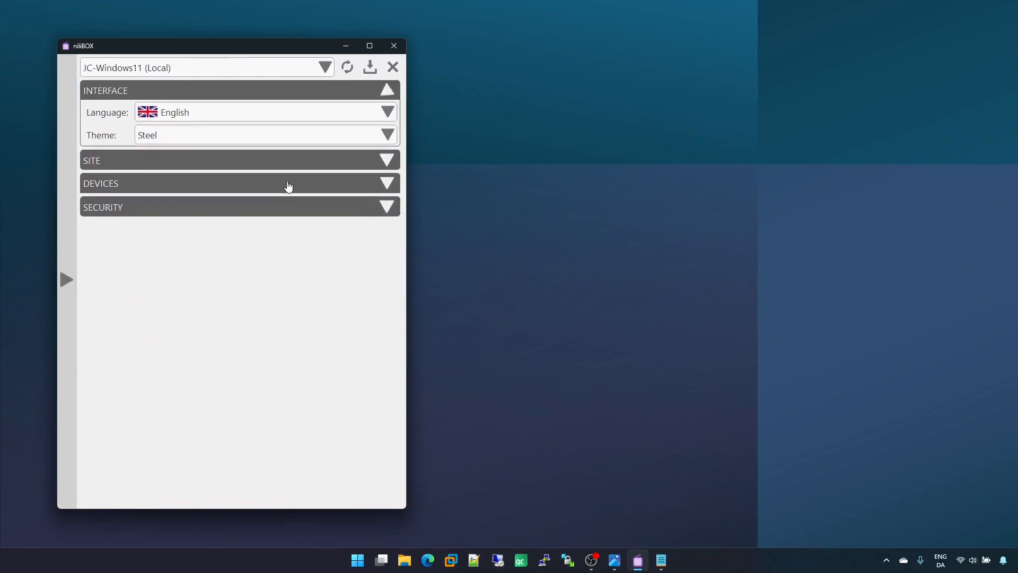
pyautogui.click(284, 158)
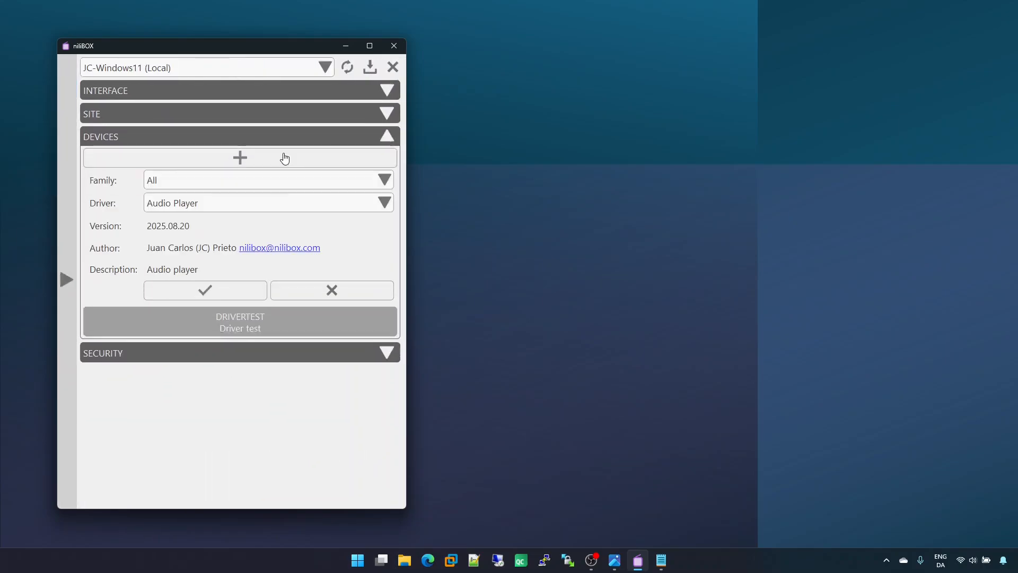
pyautogui.click(285, 203)
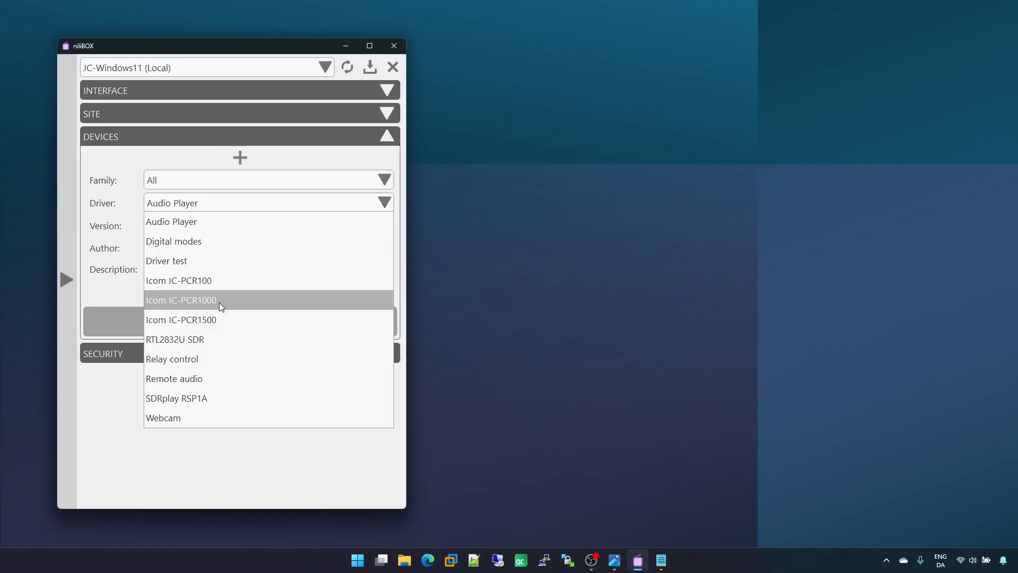
pyautogui.click(222, 317)
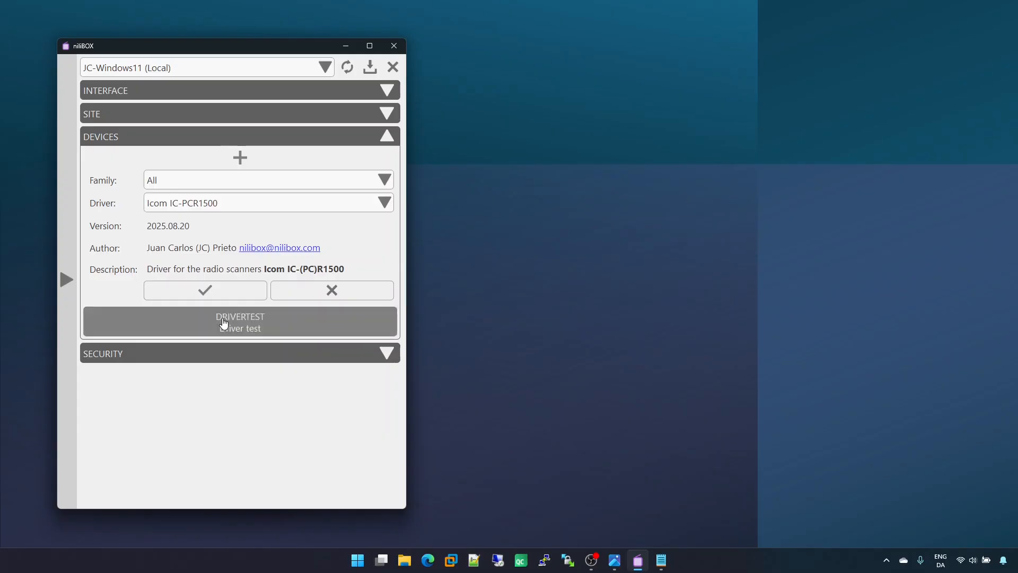
pyautogui.click(226, 291)
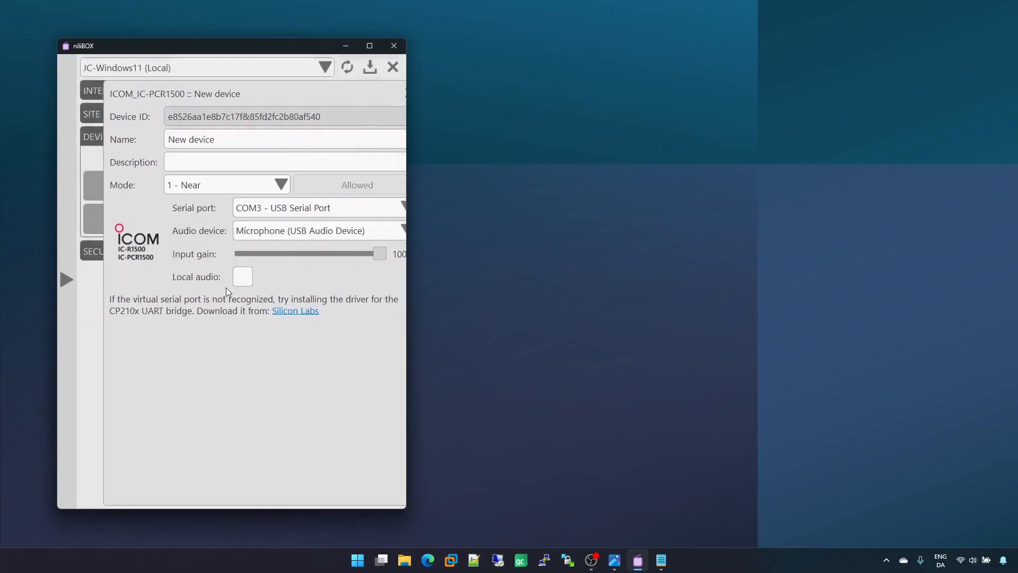
# Step: Set the new IC-PCR1500 device's serial port to COM4 - Silicon Labs CP210x and its audio device to Microphone (USB Audio CODEC)
pyautogui.click(317, 209)
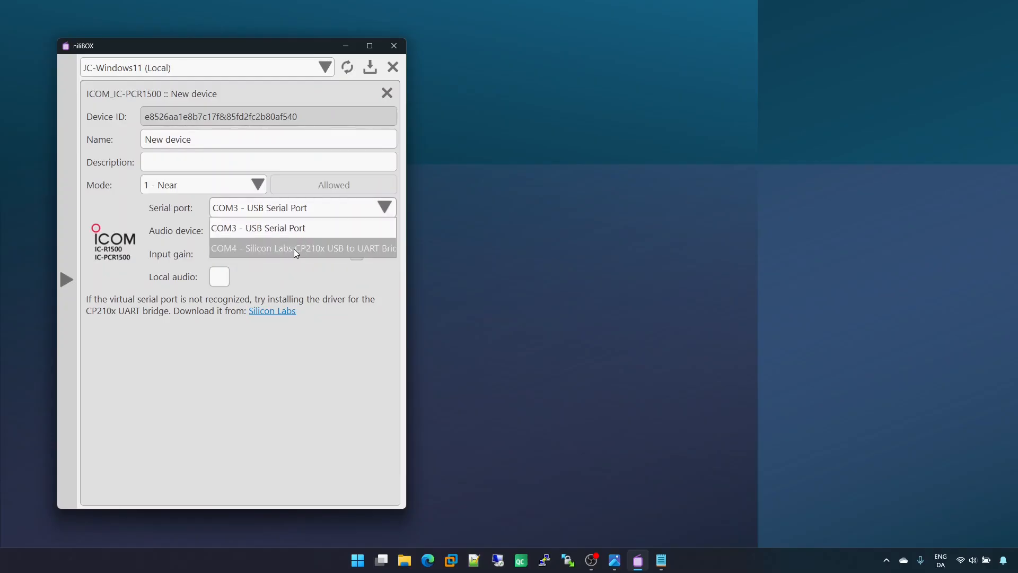
pyautogui.click(323, 249)
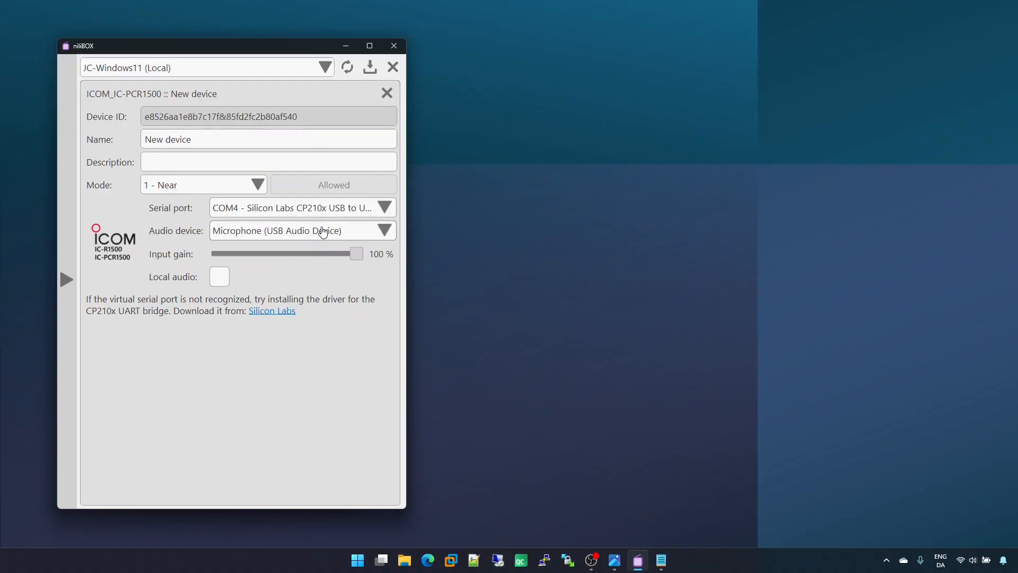
pyautogui.click(323, 232)
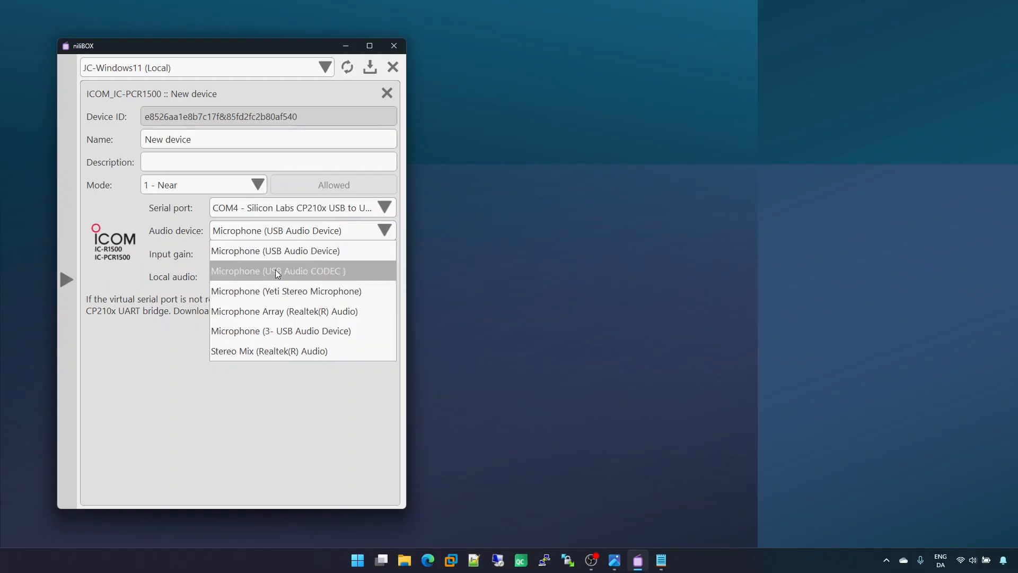
pyautogui.click(310, 272)
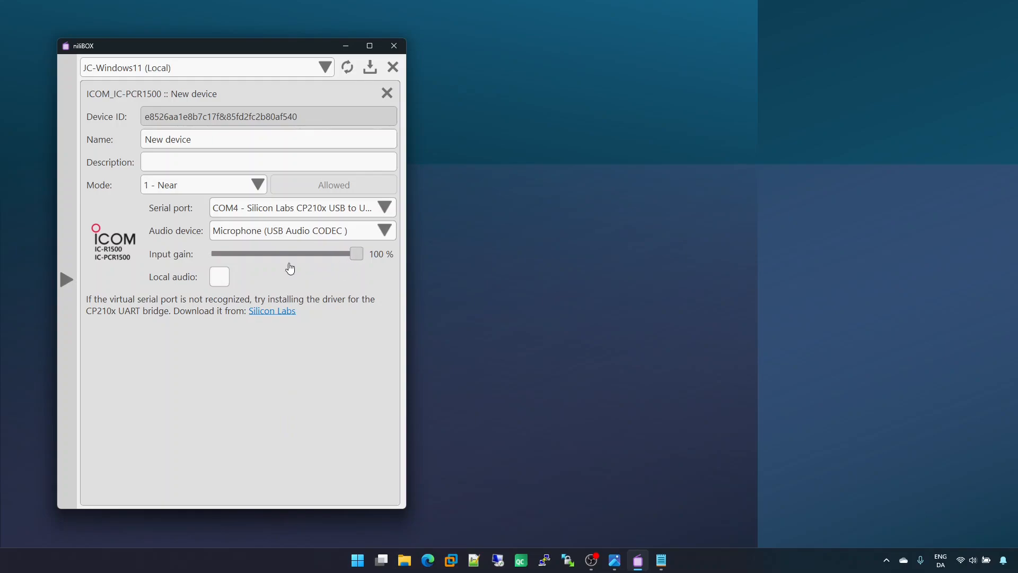
# Step: Name the IC-PCR1500 device PCR1500 and close its settings
pyautogui.moveTo(196, 140); pyautogui.dragTo(132, 142)
pyautogui.write('PCR1500')
pyautogui.click(392, 93)
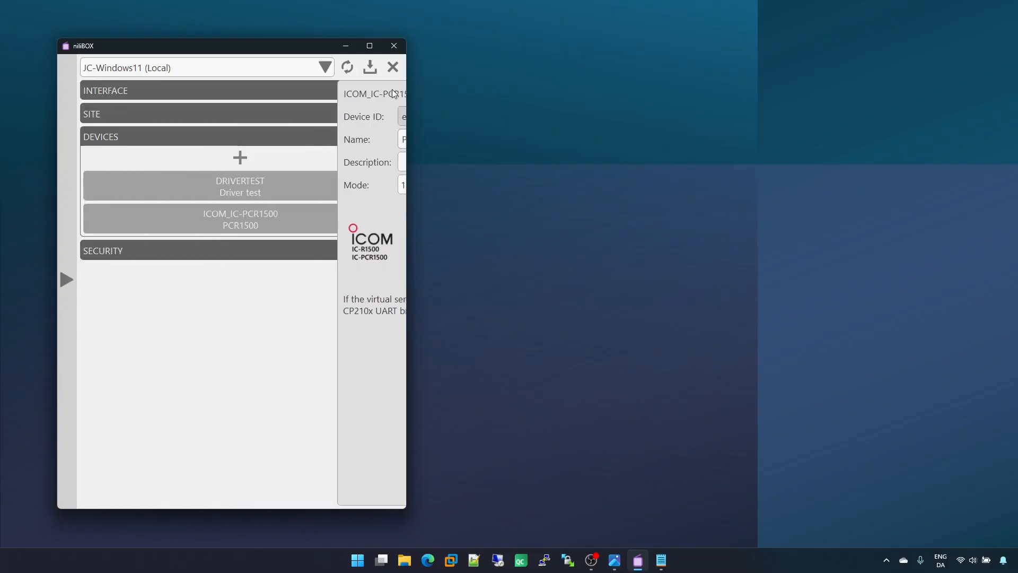
# Step: Add another new device using the Icom IC-PCR100 driver
pyautogui.click(283, 157)
pyautogui.click(279, 205)
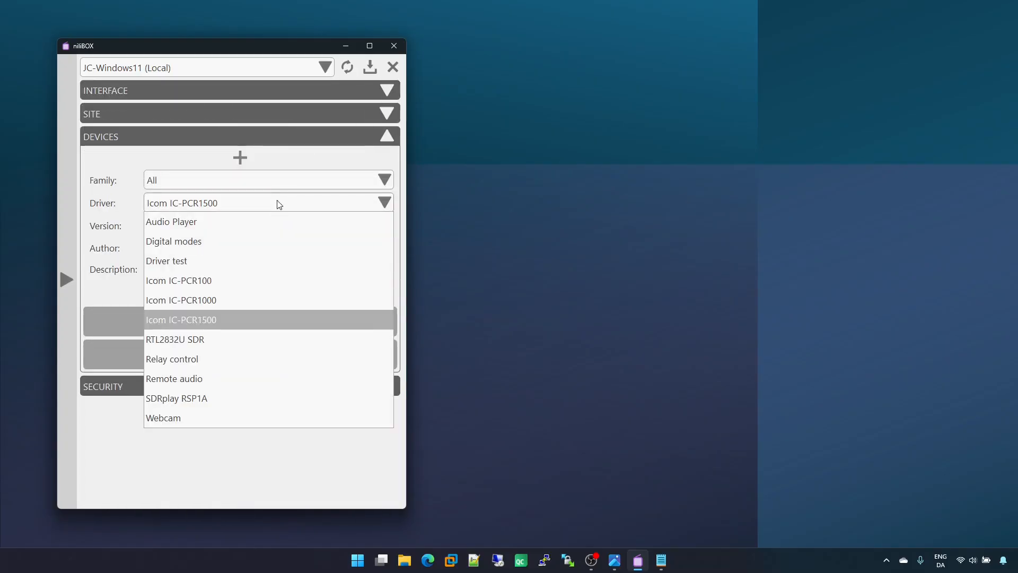
pyautogui.click(234, 281)
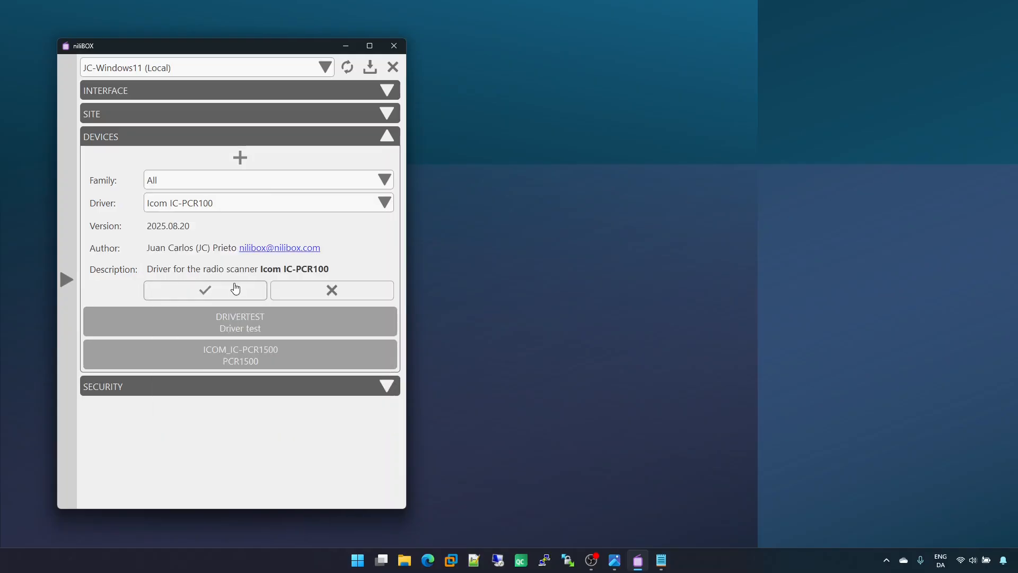
pyautogui.click(236, 289)
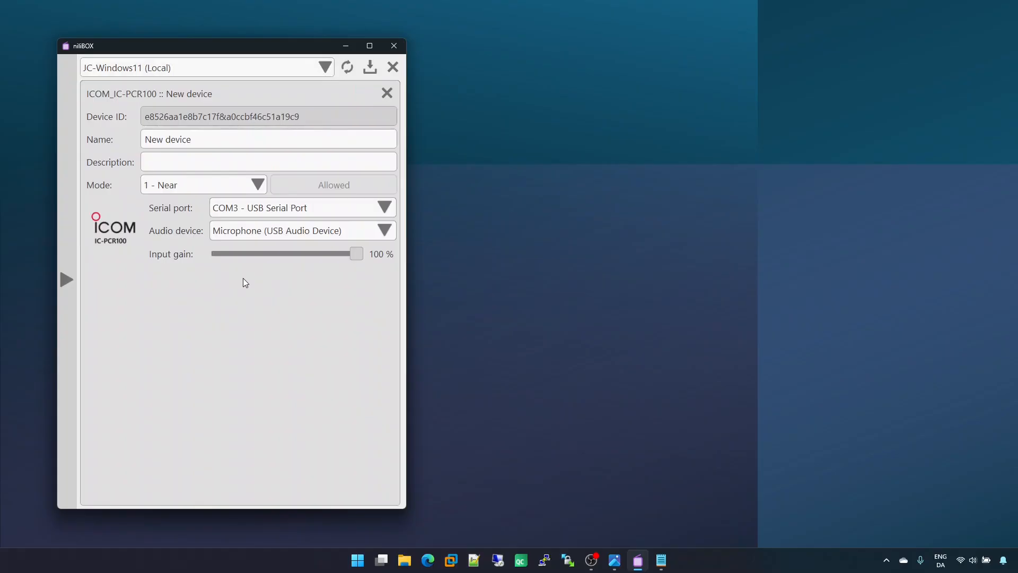
# Step: Assign COM3 - USB Serial Port and Microphone (USB Audio Device) to the new IC-PCR100 device and close its settings
pyautogui.click(314, 209)
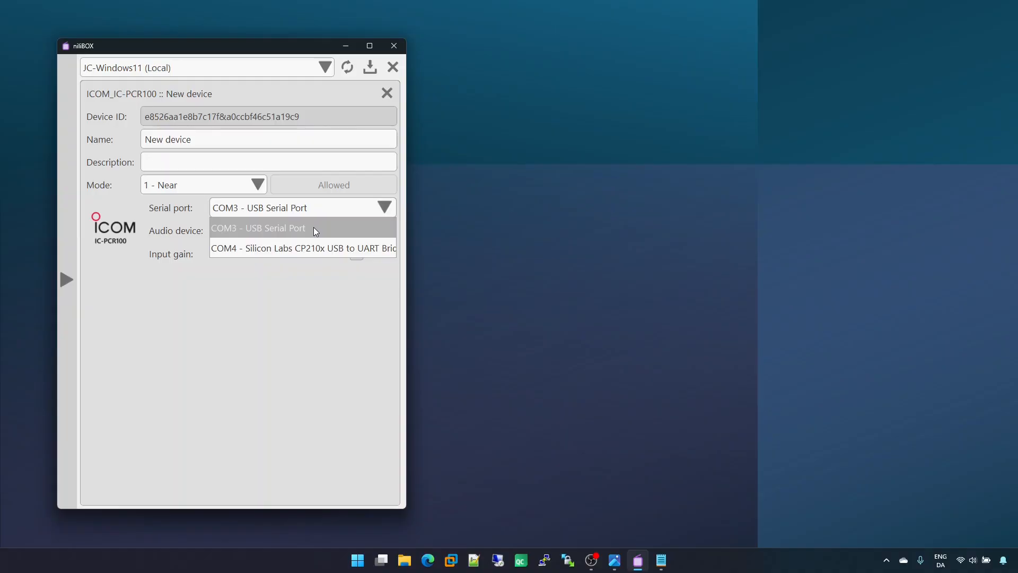
pyautogui.click(313, 227)
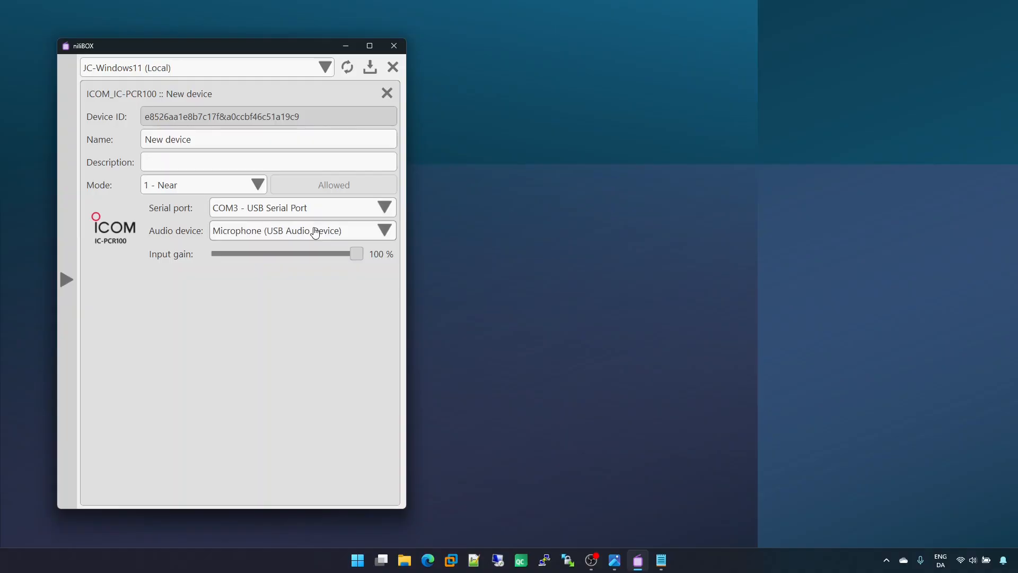
pyautogui.click(347, 232)
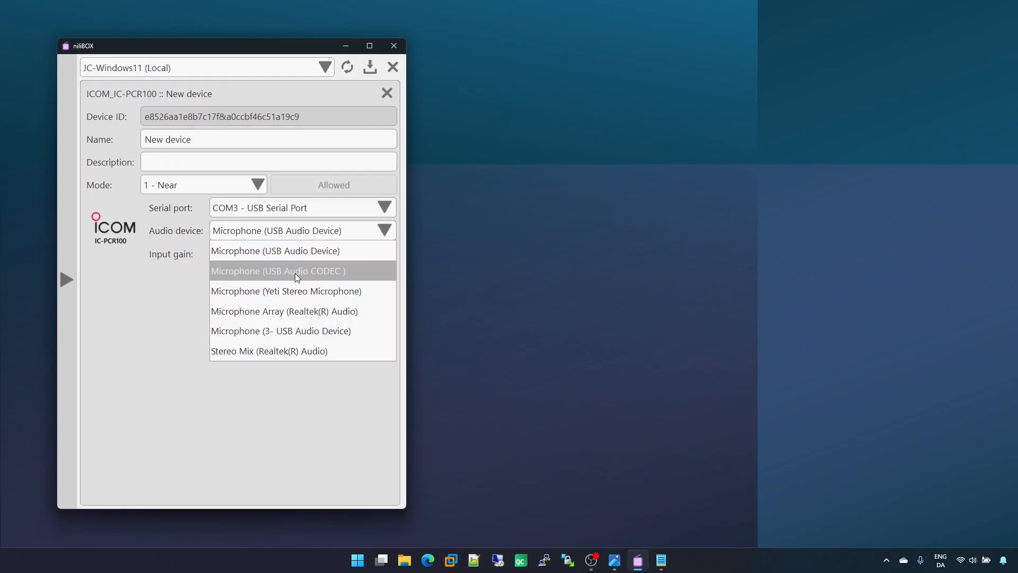
pyautogui.click(325, 250)
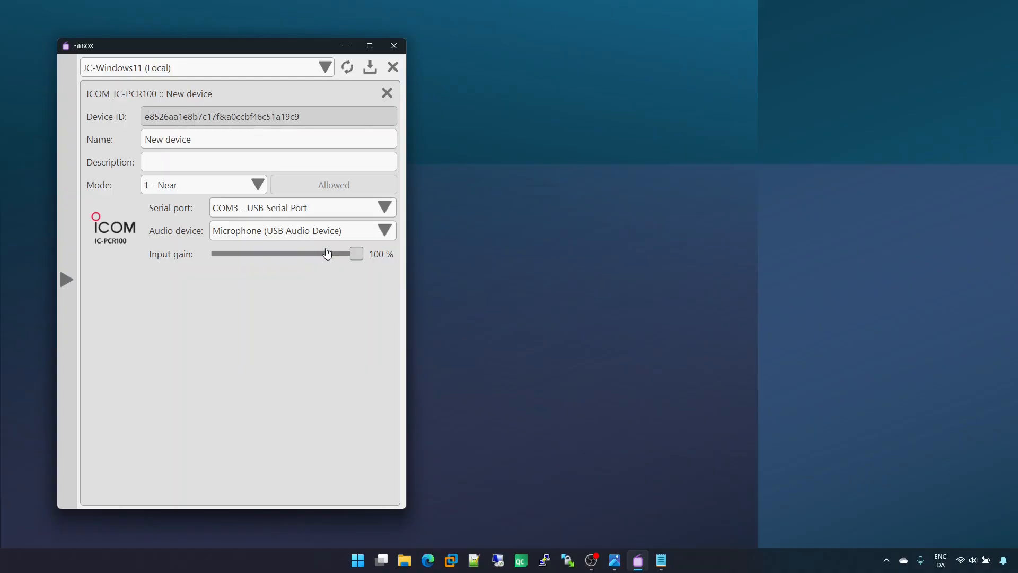
pyautogui.click(388, 93)
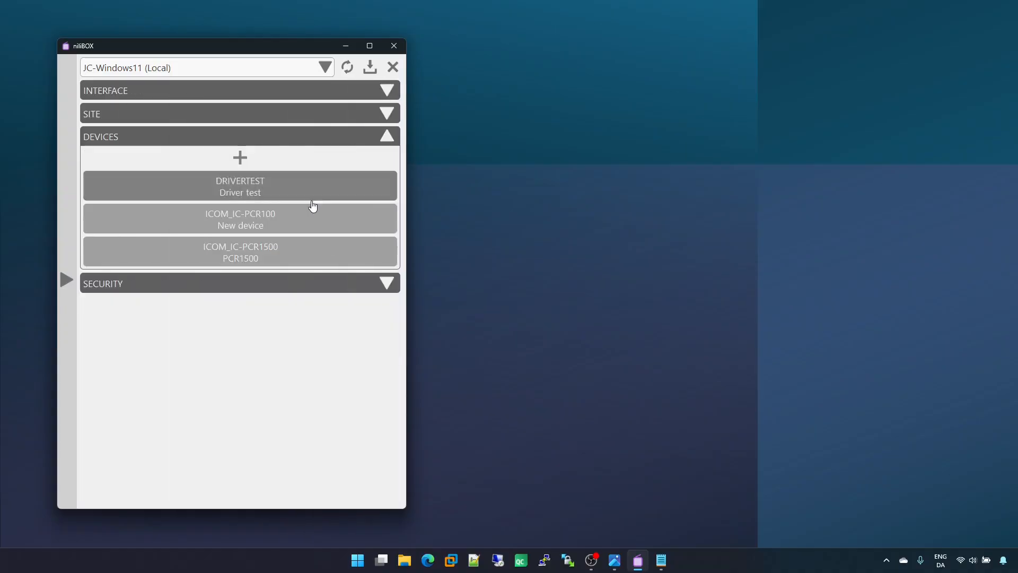
# Step: Try the Local audio option in the PCR1500 device's settings, switch it back off and close the settings
pyautogui.click(293, 254)
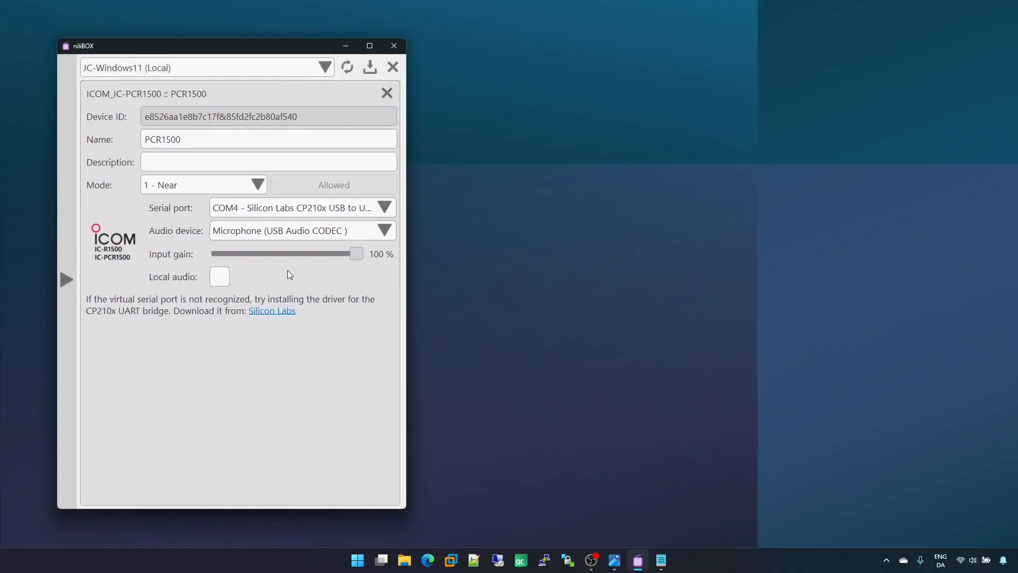
pyautogui.click(215, 279)
pyautogui.click(220, 279)
pyautogui.click(387, 93)
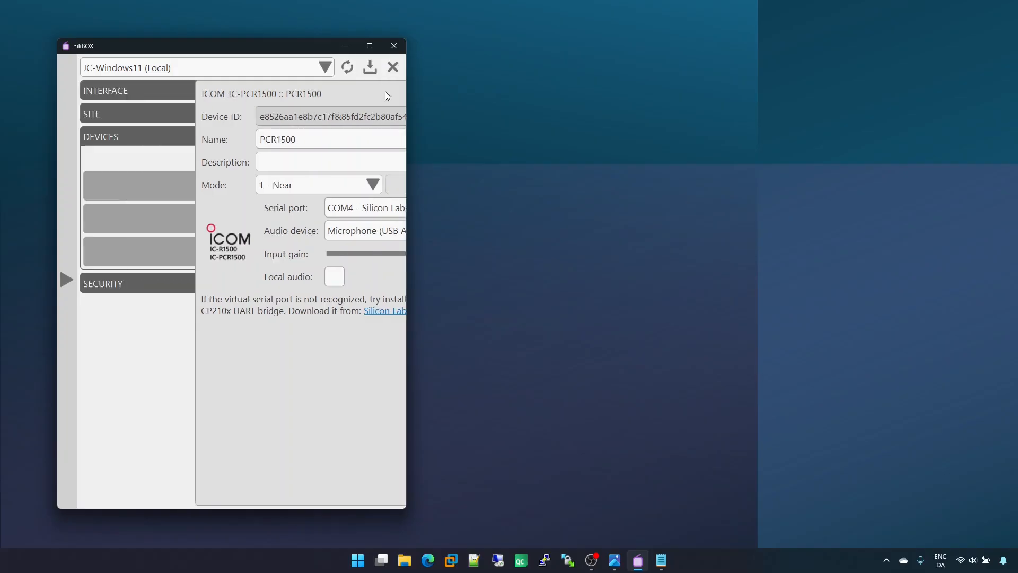
# Step: Close the local configuration and the Driver test to return to the device list
pyautogui.click(390, 72)
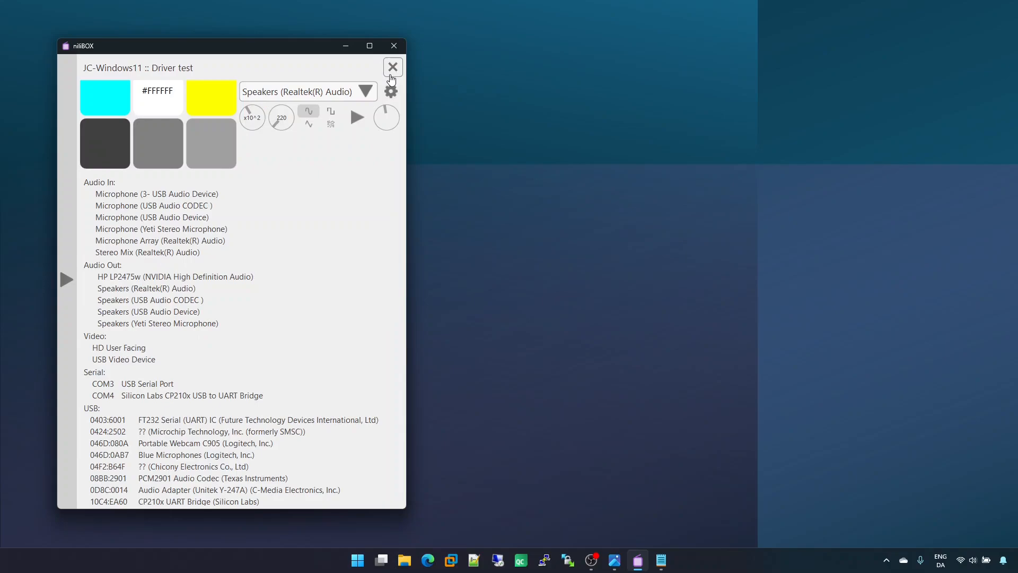
pyautogui.click(392, 70)
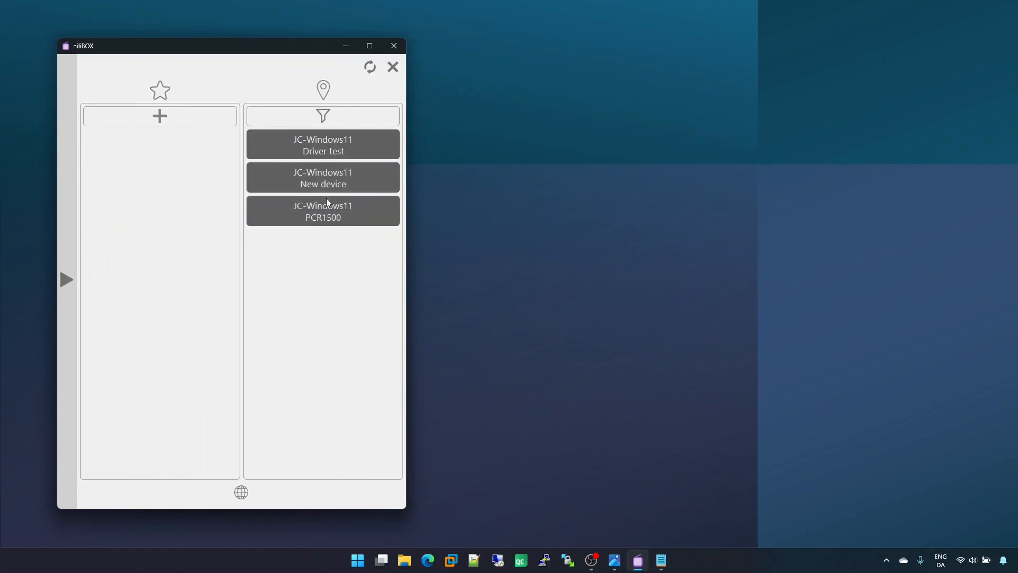
# Step: Reopen the local device configuration and rename the ICOM_IC-PCR100 device PCR100
pyautogui.click(69, 359)
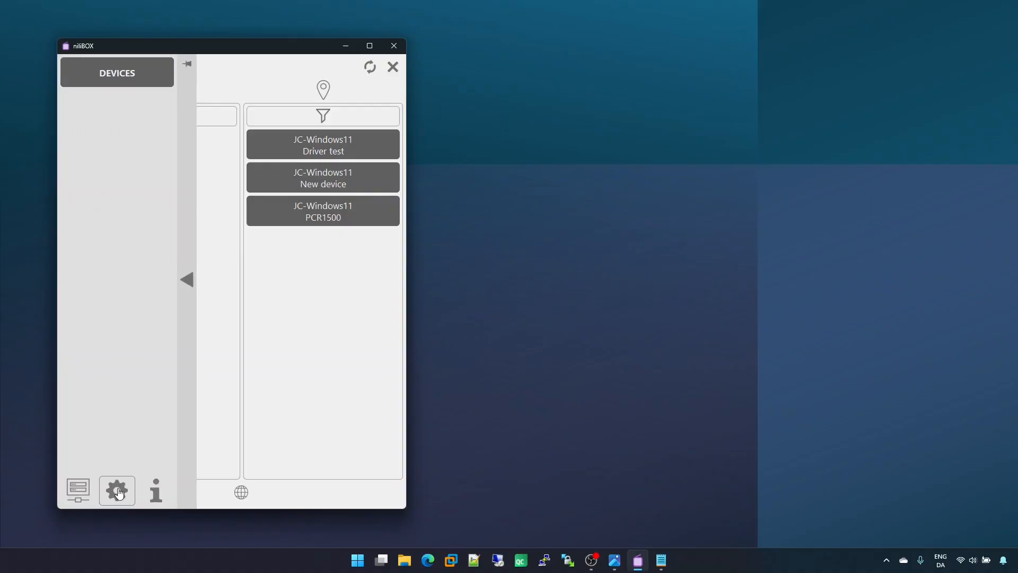
pyautogui.click(116, 489)
pyautogui.click(297, 184)
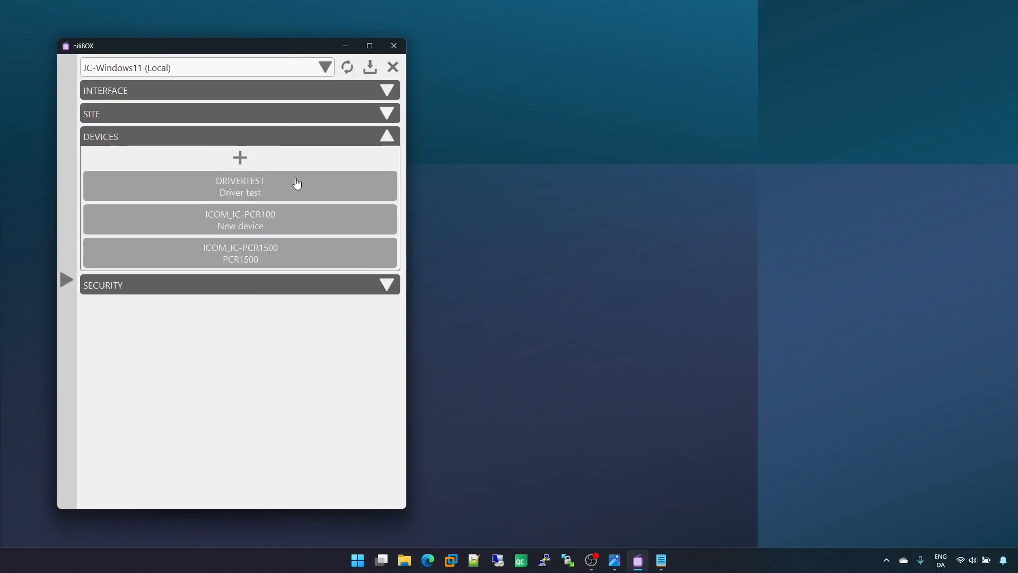
pyautogui.click(295, 219)
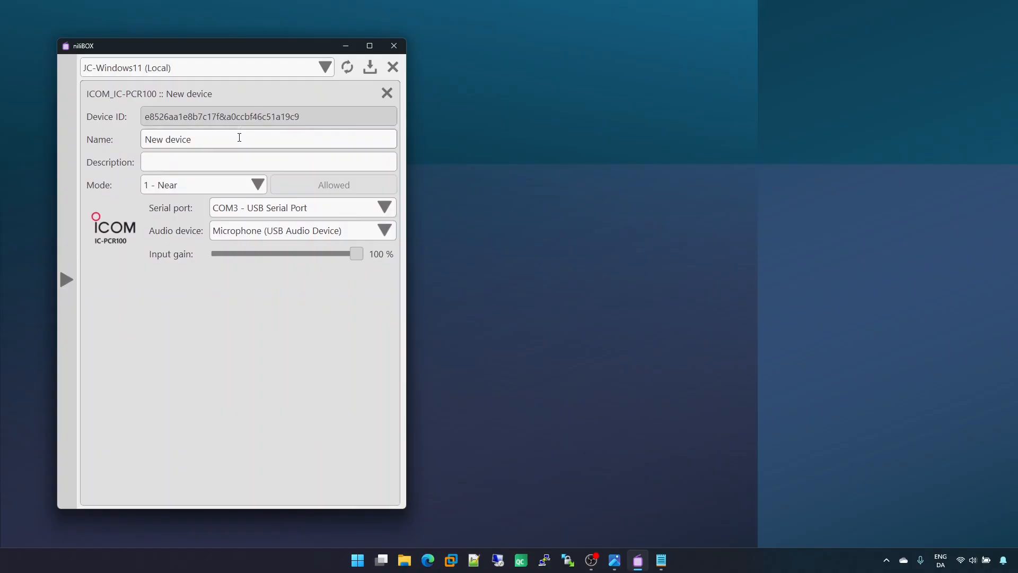
pyautogui.moveTo(192, 139); pyautogui.dragTo(109, 143)
pyautogui.write('PCR100')
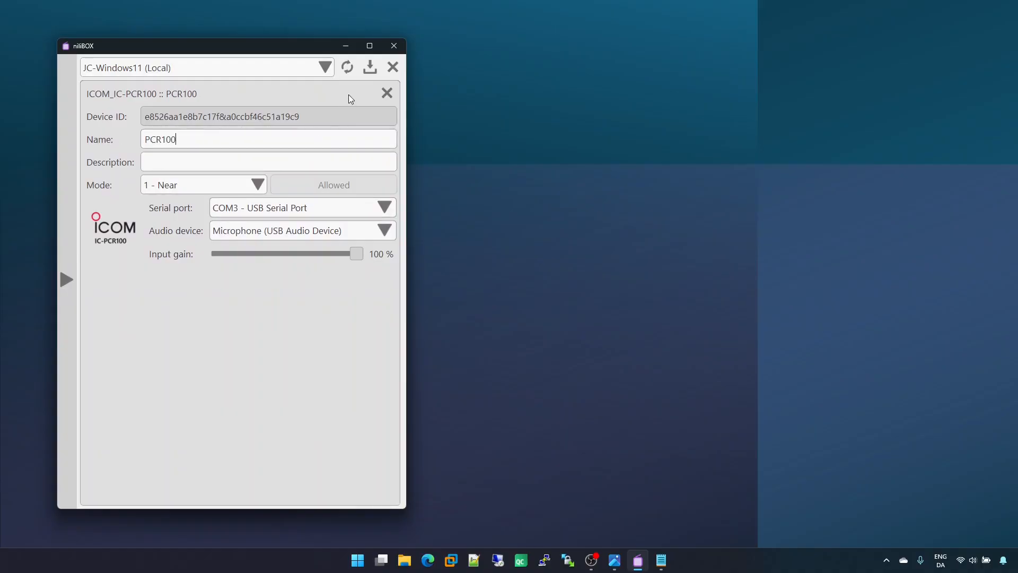
# Step: Close the local configuration and open the PCR1500 receiver from the device list
pyautogui.click(393, 68)
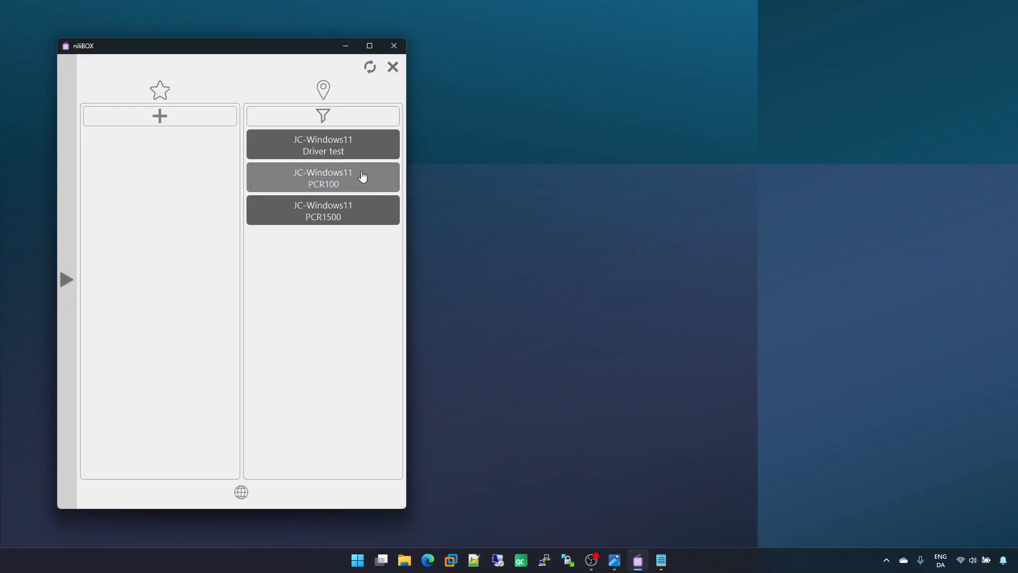
pyautogui.click(355, 214)
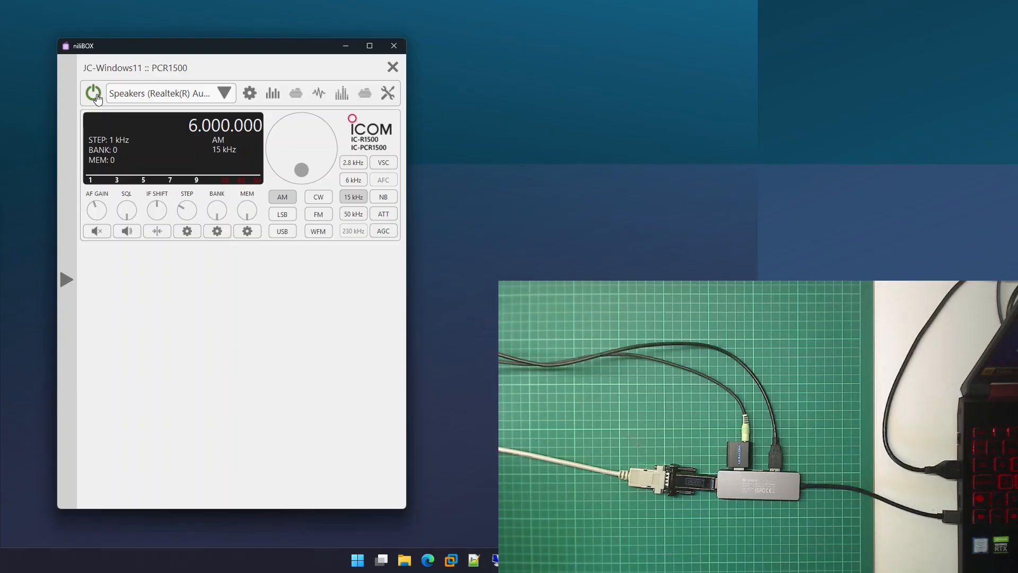
# Step: Power the PCR1500 on, lower its AF gain, and power it back off
pyautogui.click(94, 94)
pyautogui.scroll(-2, 101, 216)
pyautogui.click(99, 101)
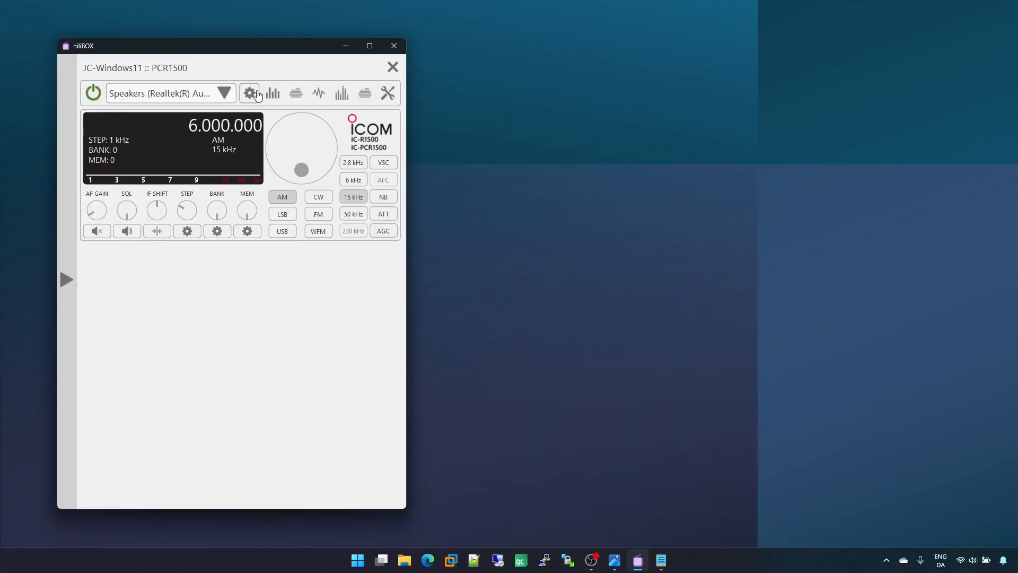
# Step: Choose Speakers (Realtek(R) Audio) as the PCR1500's audio output and power the receiver on
pyautogui.click(190, 98)
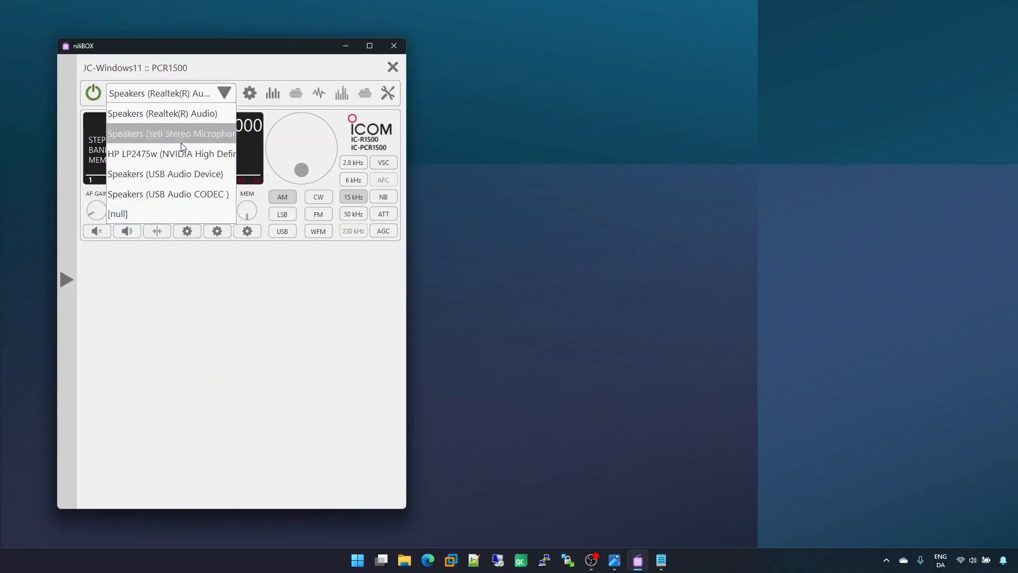
pyautogui.click(179, 110)
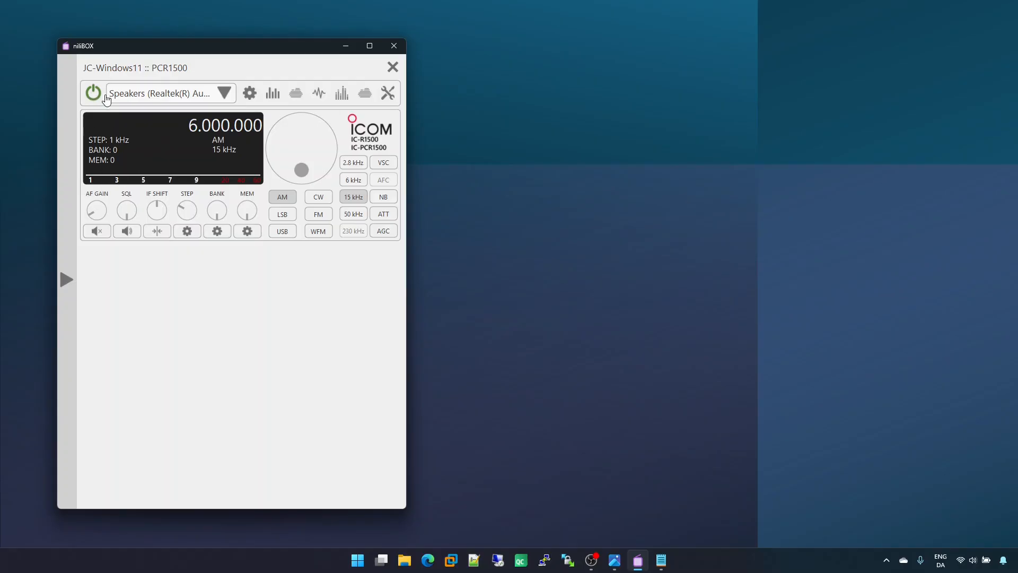
pyautogui.click(104, 96)
# Step: Try the Yeti Stereo Microphone speakers and [null] as the PCR1500's audio output, and return to Speakers (Realtek(R) Audio)
pyautogui.click(169, 95)
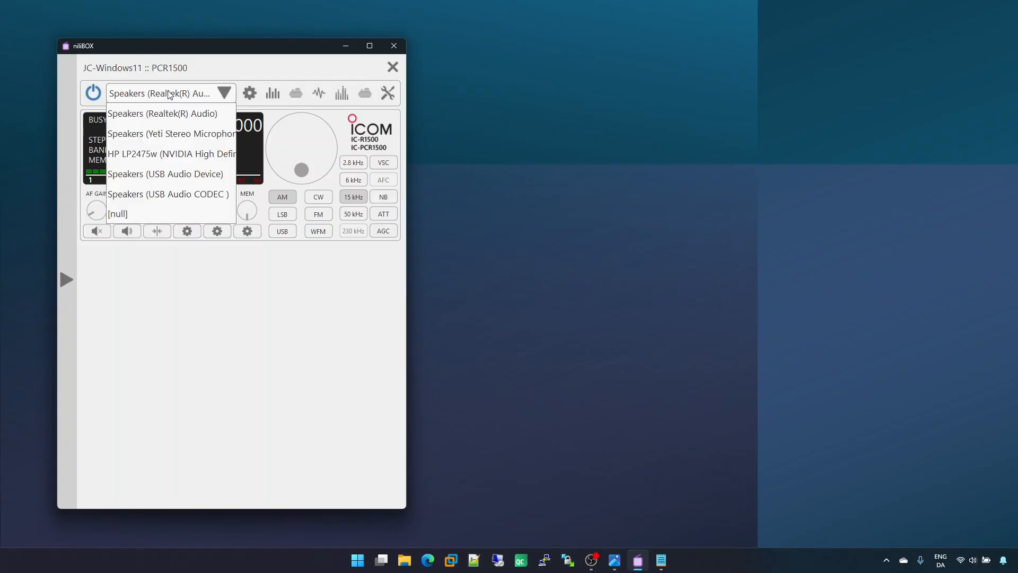
pyautogui.click(169, 133)
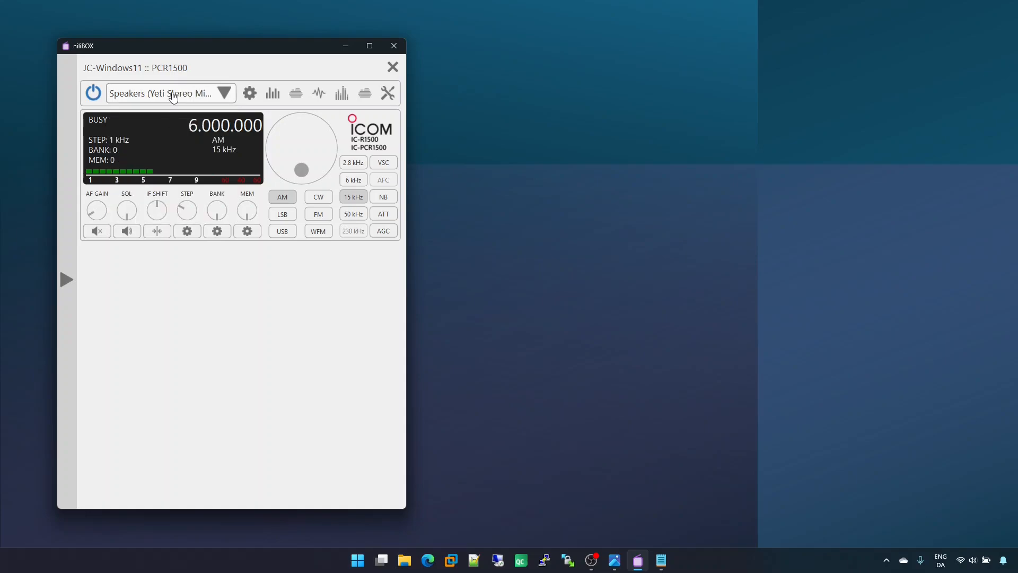
pyautogui.click(173, 96)
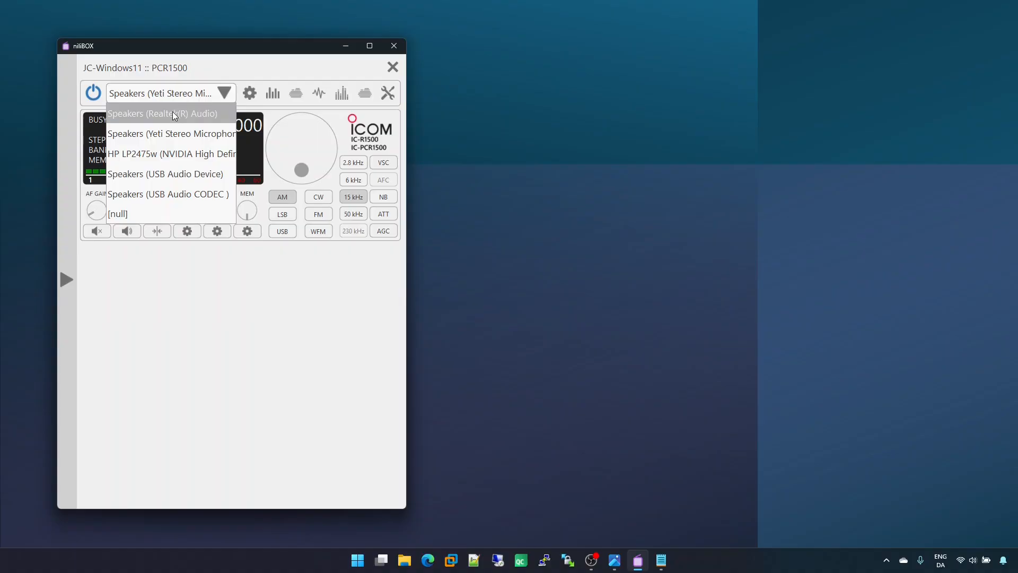
pyautogui.click(150, 213)
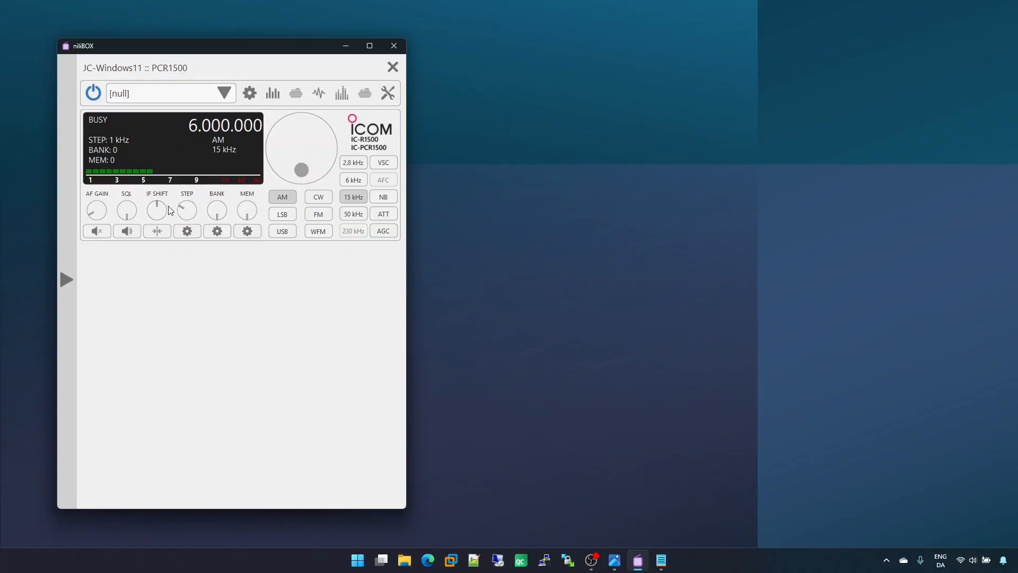
pyautogui.click(178, 96)
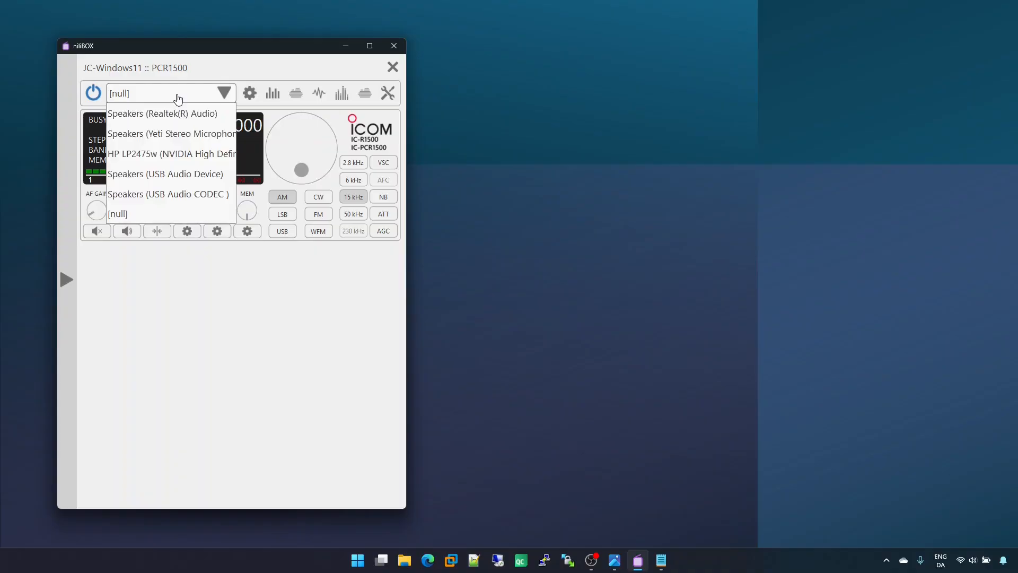
pyautogui.click(176, 111)
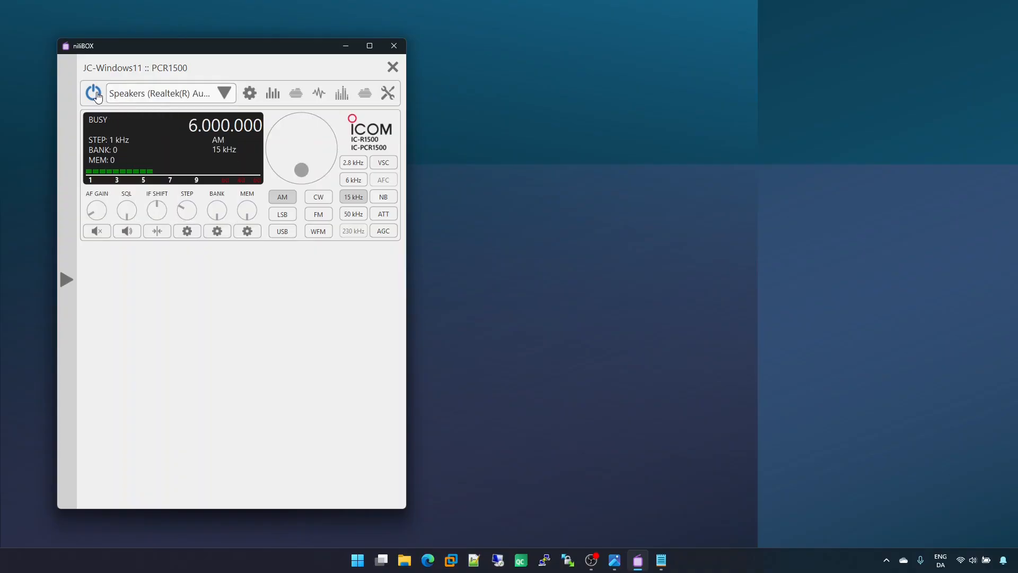
# Step: Look at the PCR1500's audio stream settings and mute the receiver
pyautogui.click(250, 95)
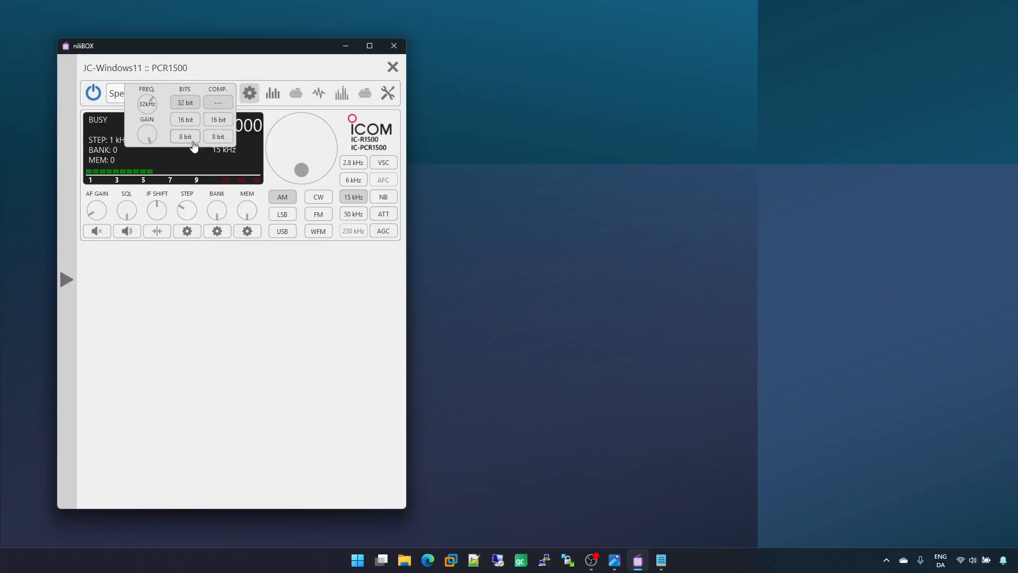
pyautogui.click(97, 231)
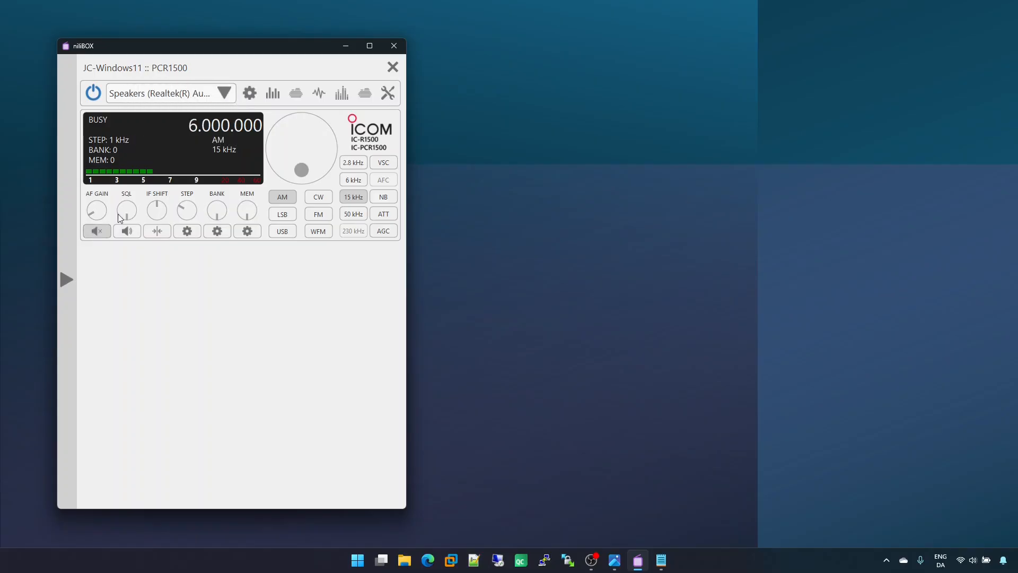
# Step: Try other sampling frequencies in the PCR1500's audio stream settings and return to 32 kHz
pyautogui.click(257, 95)
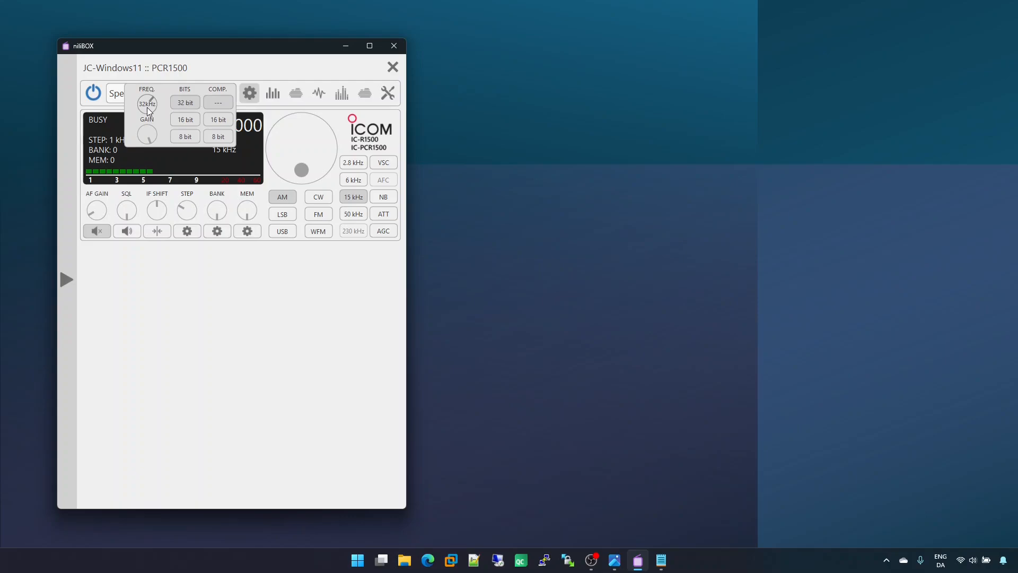
pyautogui.scroll(-1, 149, 111)
pyautogui.scroll(6, 149, 111)
pyautogui.scroll(-2, 149, 111)
# Step: Try the 8 bit and 16 bit resolutions for the audio stream and return to 32 bit
pyautogui.click(190, 138)
pyautogui.click(190, 121)
pyautogui.click(189, 105)
pyautogui.click(193, 121)
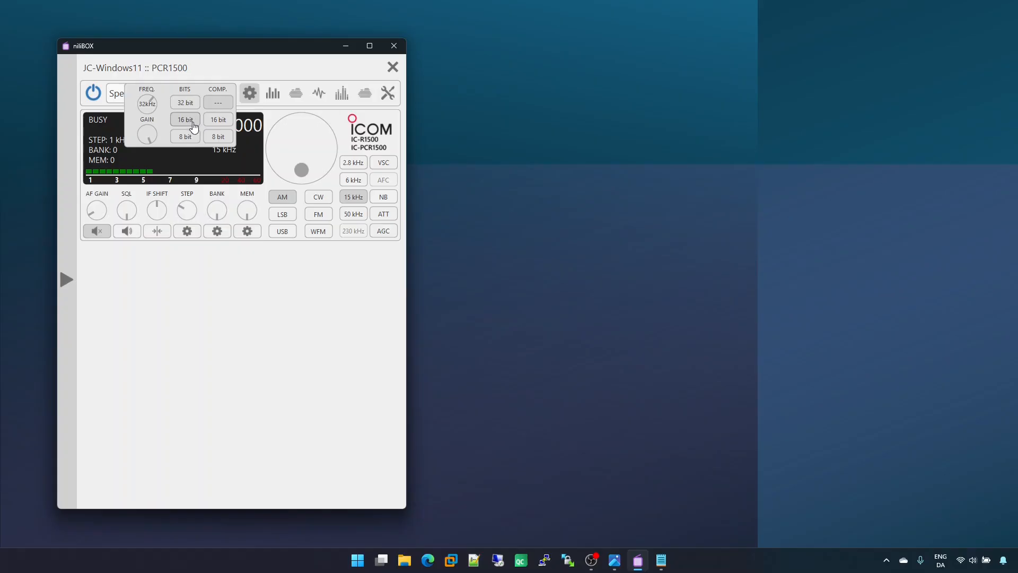
pyautogui.click(193, 140)
pyautogui.click(183, 105)
# Step: Try 16 bit and 8 bit compression for the audio stream and switch compression back off
pyautogui.click(223, 122)
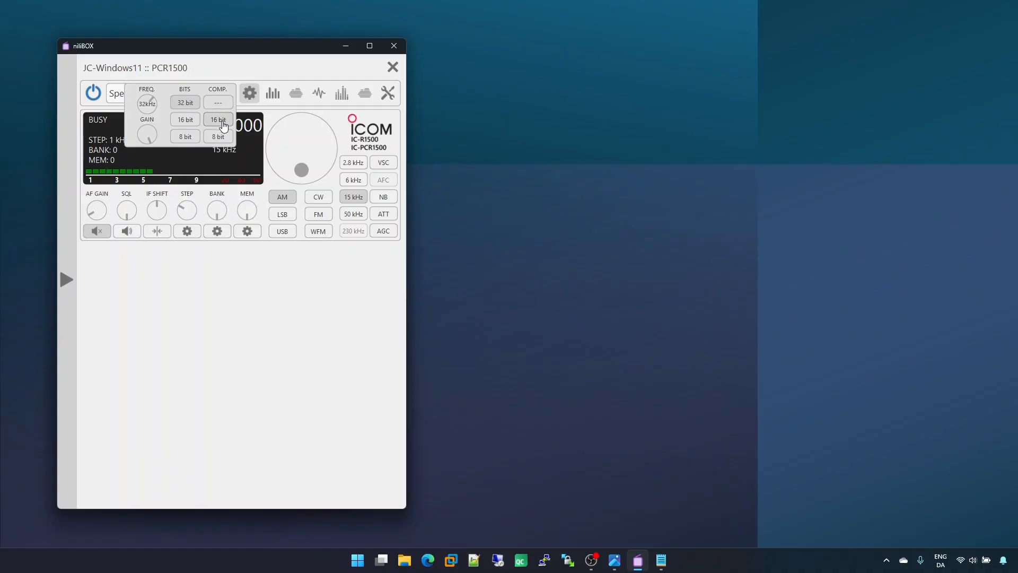
pyautogui.click(222, 138)
pyautogui.click(221, 105)
# Step: Bring up the Diagram2.png audio path image beside the receiver, and briefly unmute the PCR1500 before muting it again
pyautogui.click(614, 560)
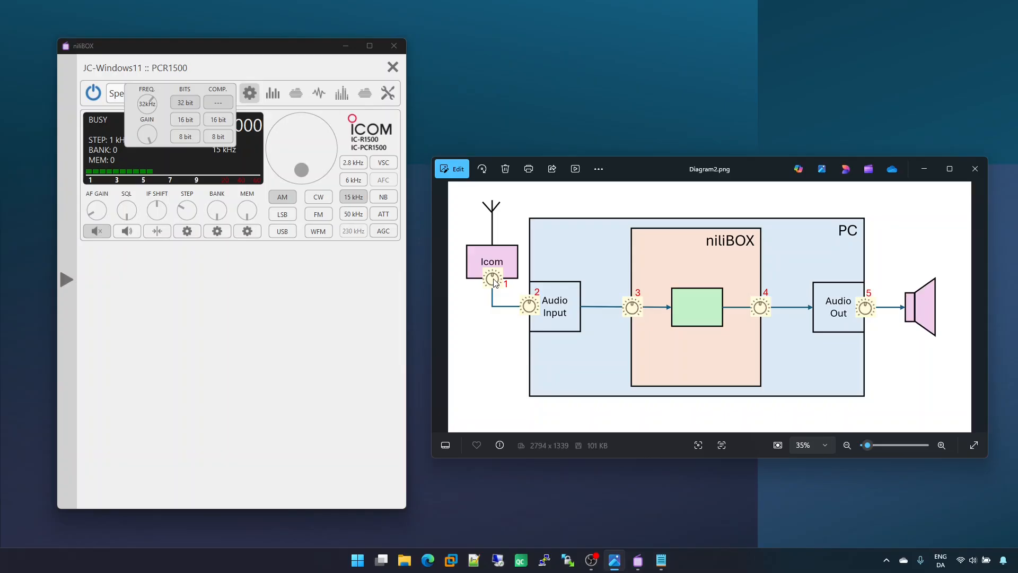
pyautogui.click(205, 279)
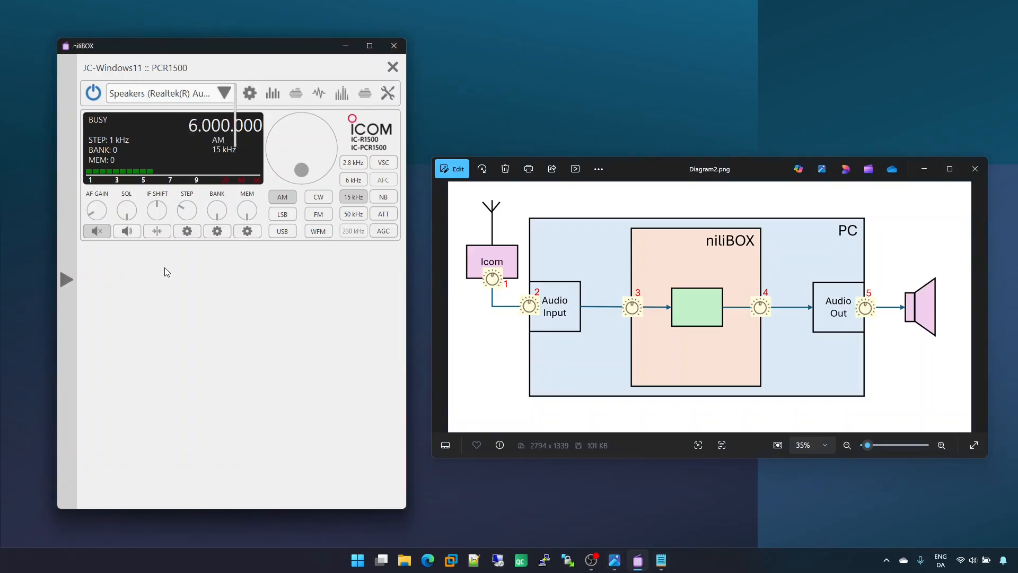
pyautogui.click(98, 232)
pyautogui.click(101, 233)
# Step: Open the Windows Sound settings and make Microphone (USB Audio CODEC) the input device
pyautogui.click(966, 561)
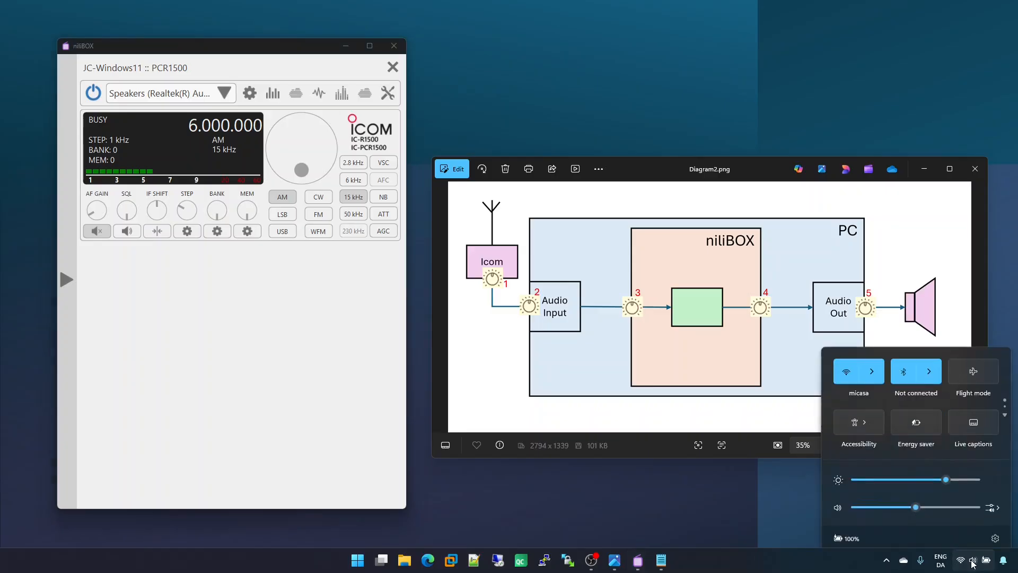
pyautogui.click(991, 497)
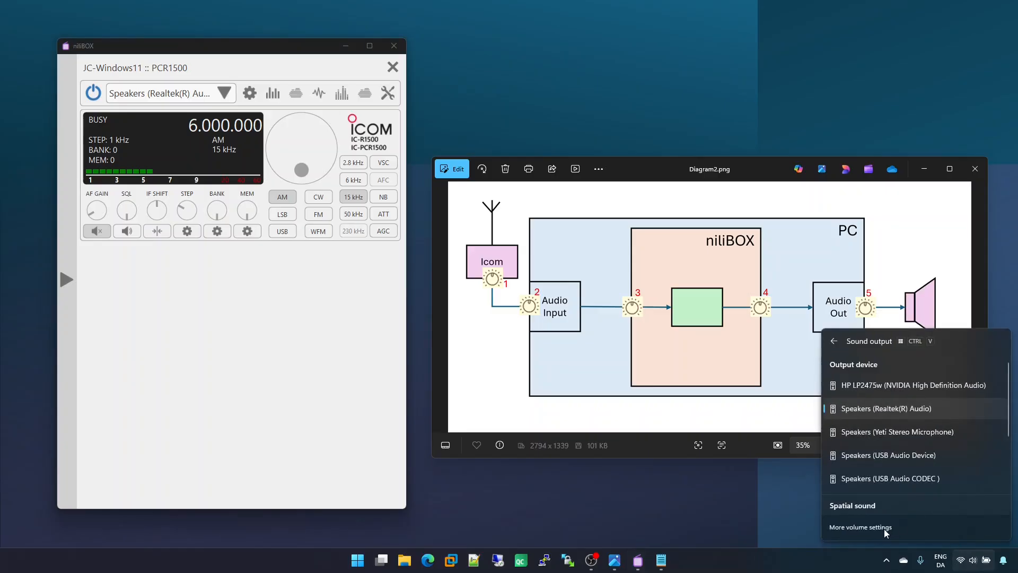
pyautogui.click(884, 528)
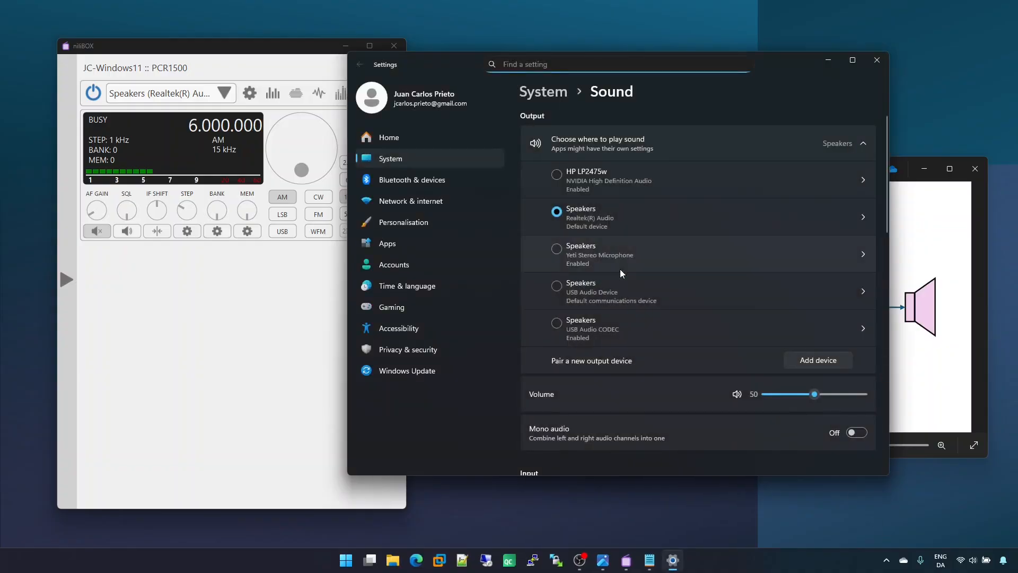
pyautogui.scroll(-5, 621, 273)
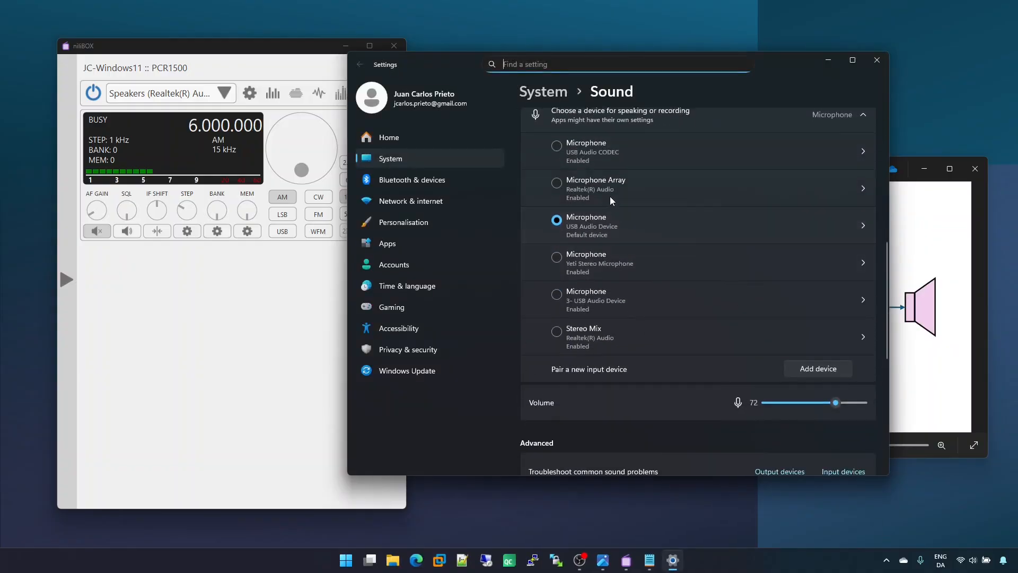
pyautogui.click(606, 148)
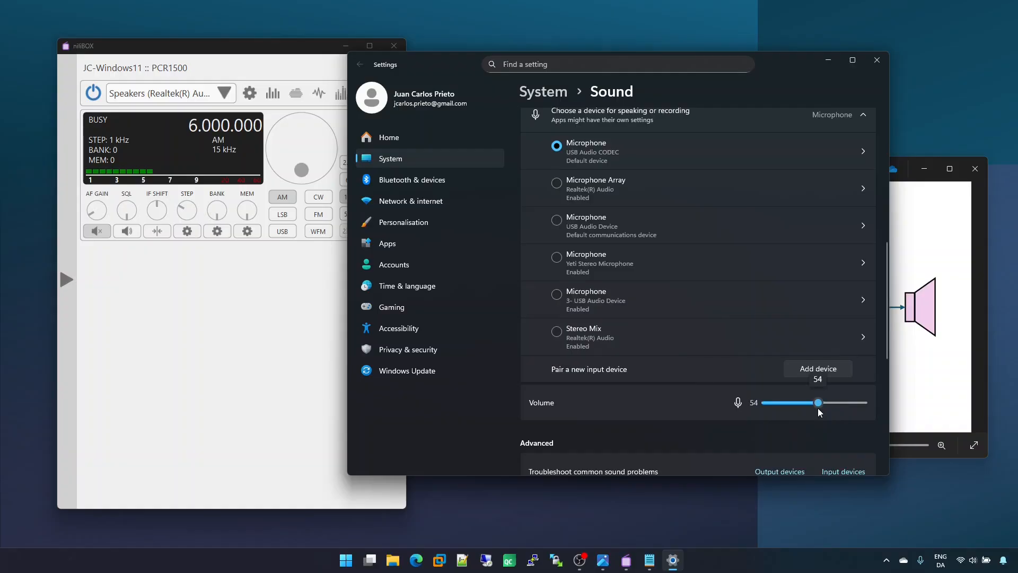
# Step: Power the PCR1500 off and on, set the microphone's input volume to 50 and close the Sound settings
pyautogui.click(93, 95)
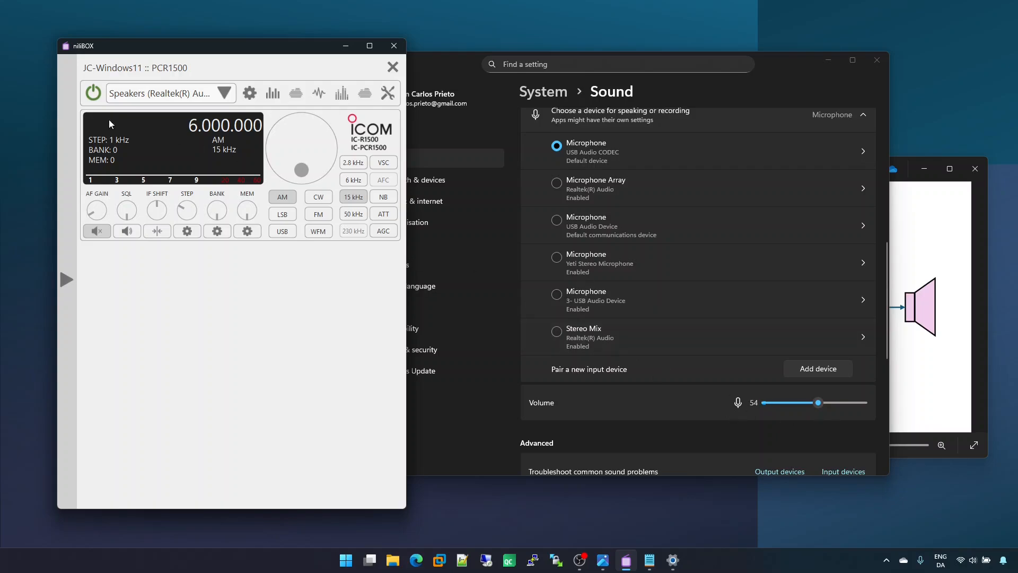
pyautogui.click(94, 95)
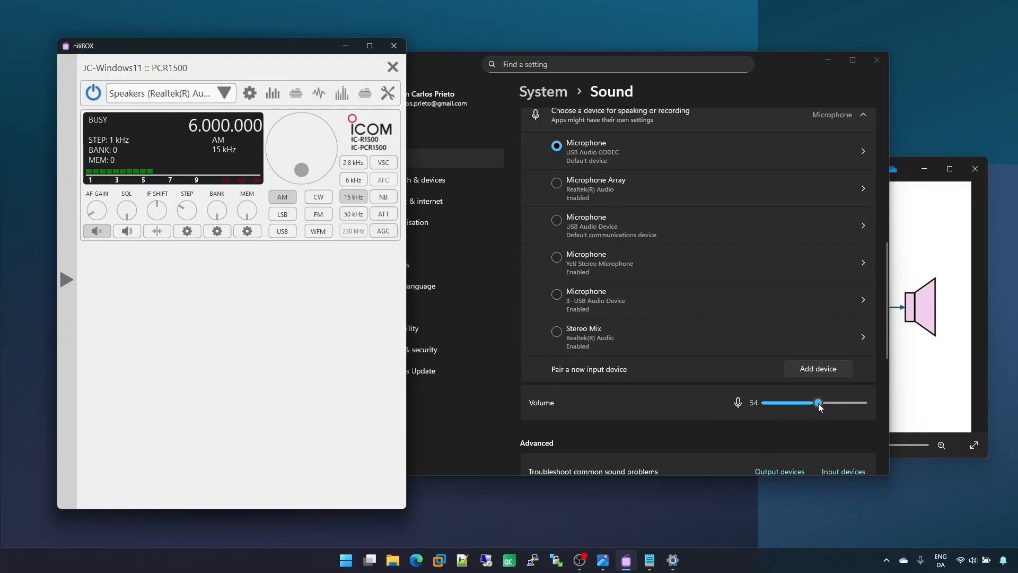
pyautogui.moveTo(817, 407); pyautogui.dragTo(816, 404)
pyautogui.moveTo(804, 405)
pyautogui.mouseDown()
pyautogui.moveTo(828, 402)
pyautogui.moveTo(815, 403)
pyautogui.mouseUp()
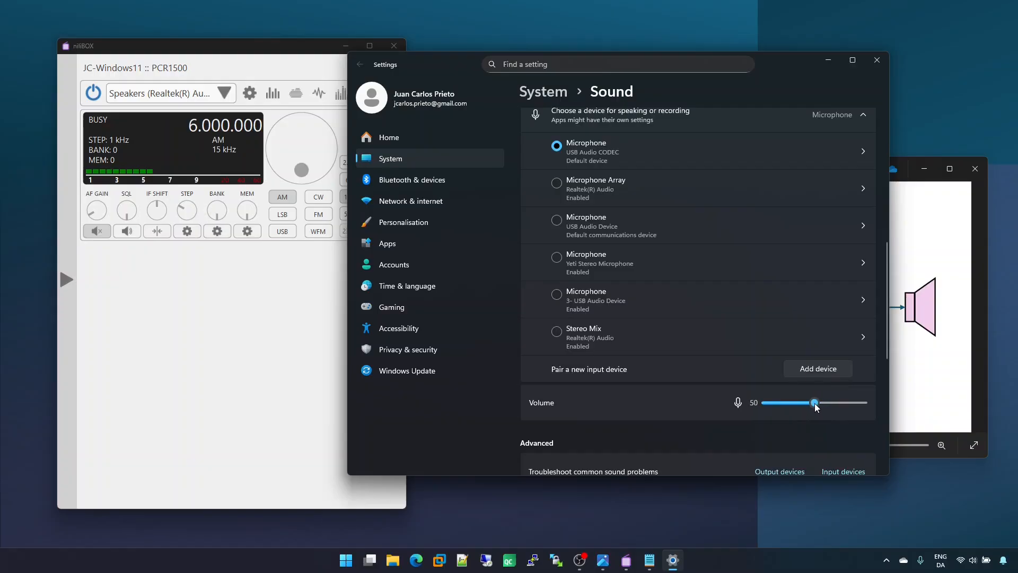
pyautogui.click(887, 60)
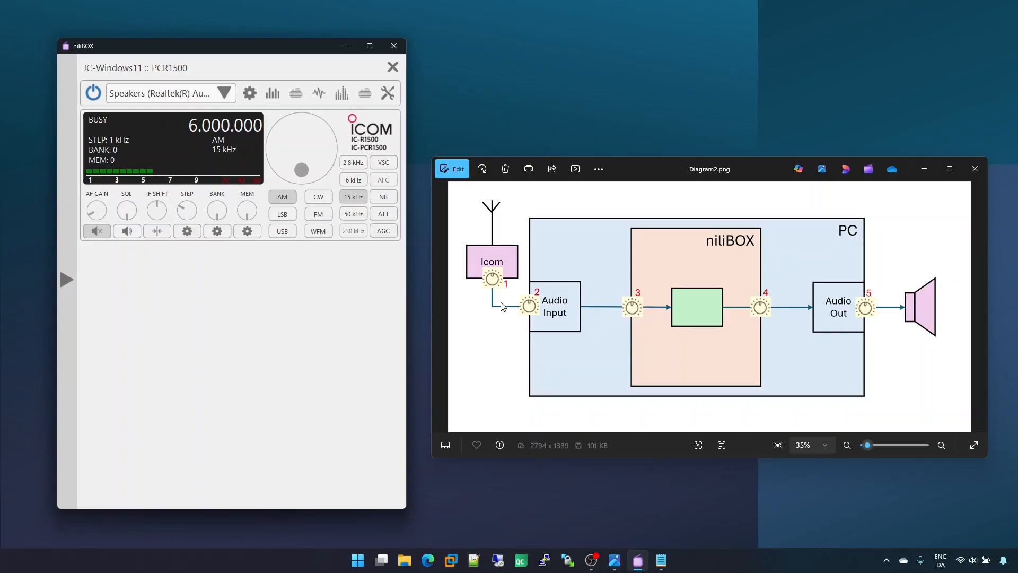
# Step: Try the Input gain in the PCR1500's local device configuration, return it to 100 % and close the device settings
pyautogui.click(72, 378)
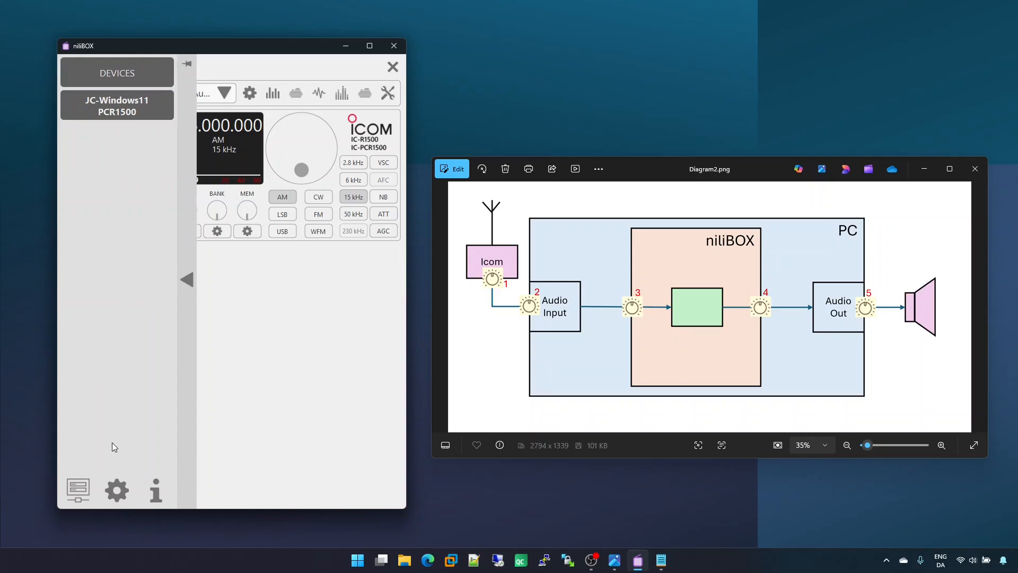
pyautogui.click(117, 489)
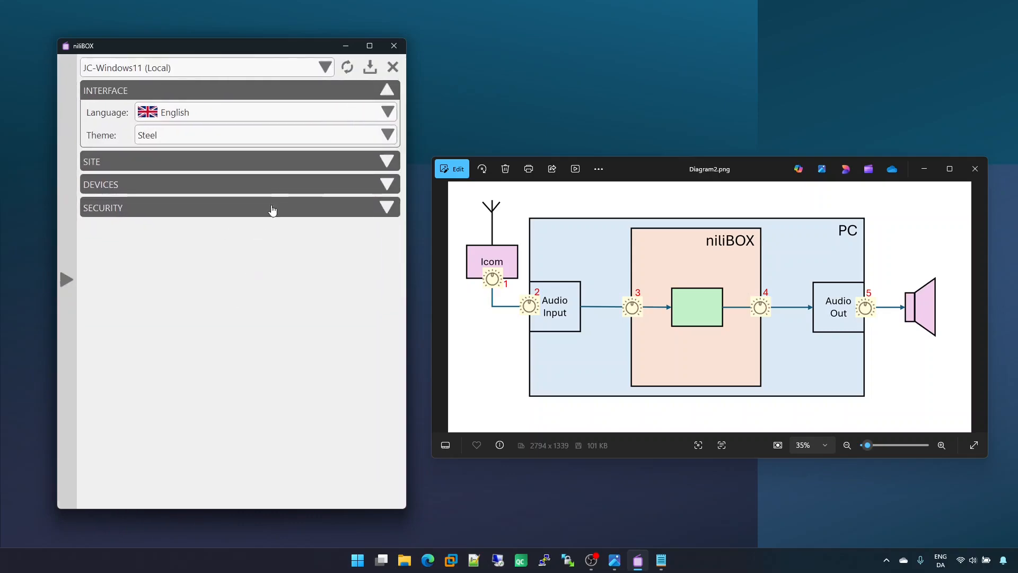
pyautogui.click(282, 184)
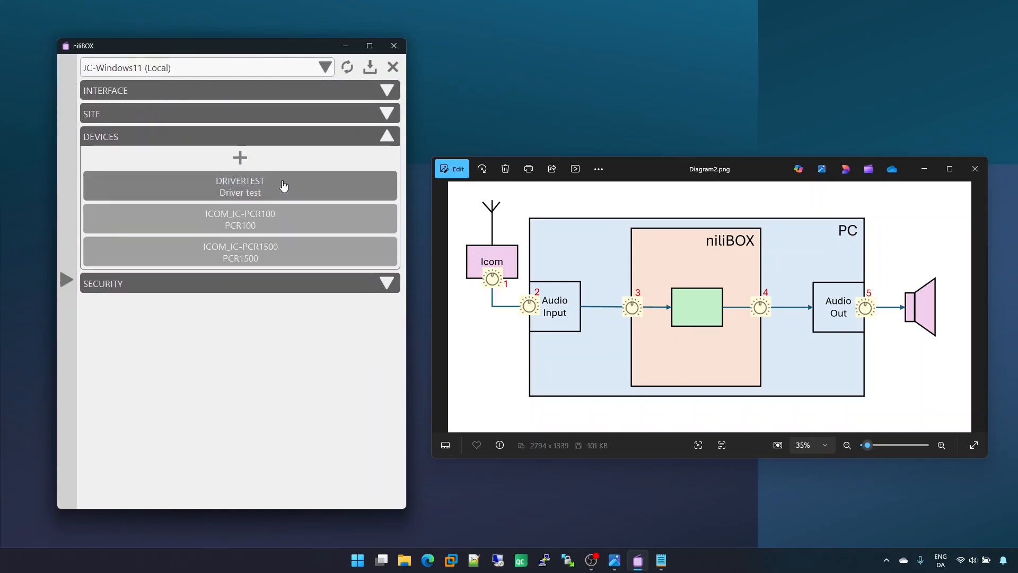
pyautogui.click(281, 249)
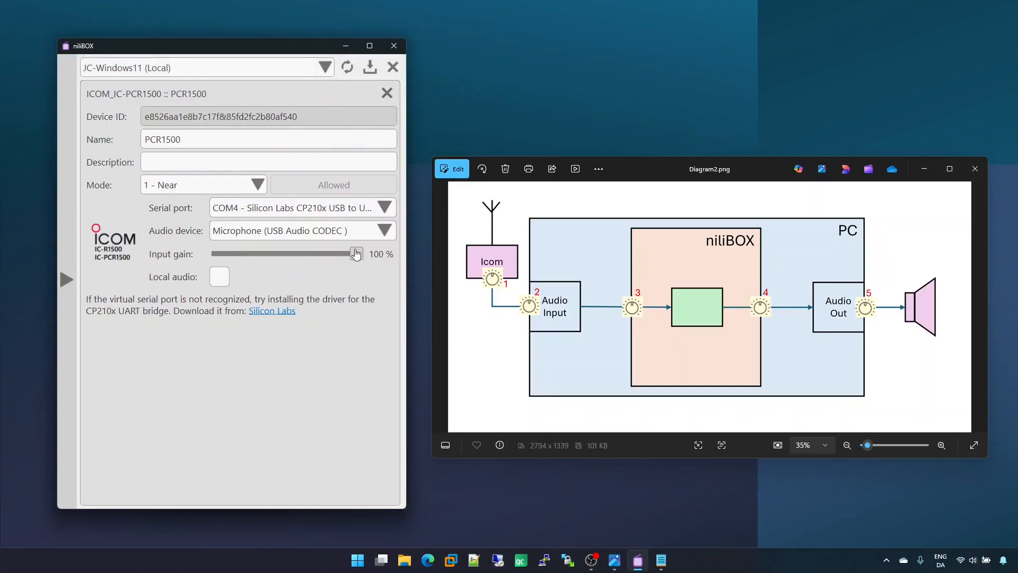
pyautogui.moveTo(356, 254)
pyautogui.mouseDown()
pyautogui.moveTo(292, 255)
pyautogui.moveTo(368, 255)
pyautogui.mouseUp()
pyautogui.click(387, 93)
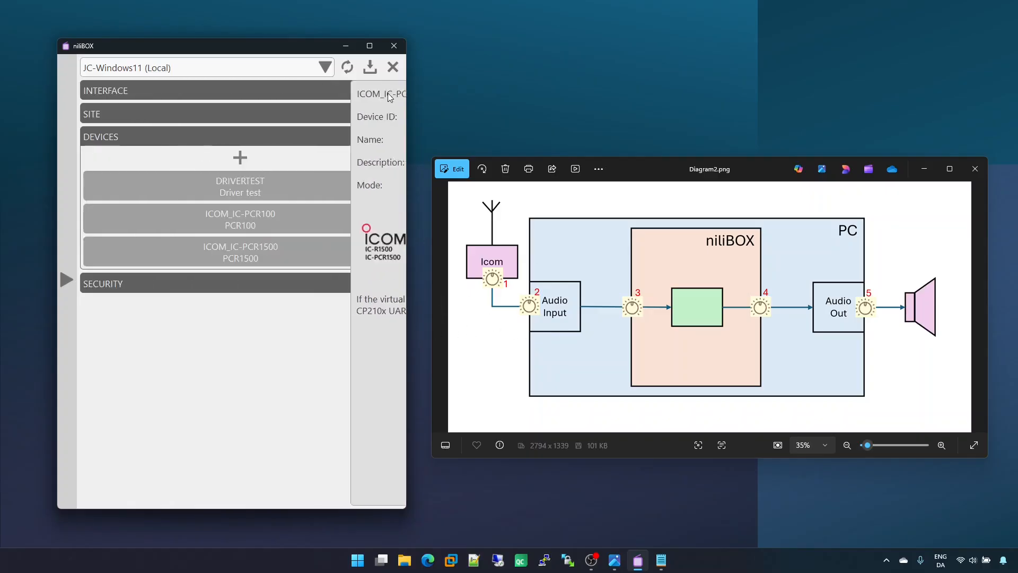
# Step: Open the PCR1500 receiver, unmute it to check the Gain in its audio stream settings, and mute it again
pyautogui.click(273, 255)
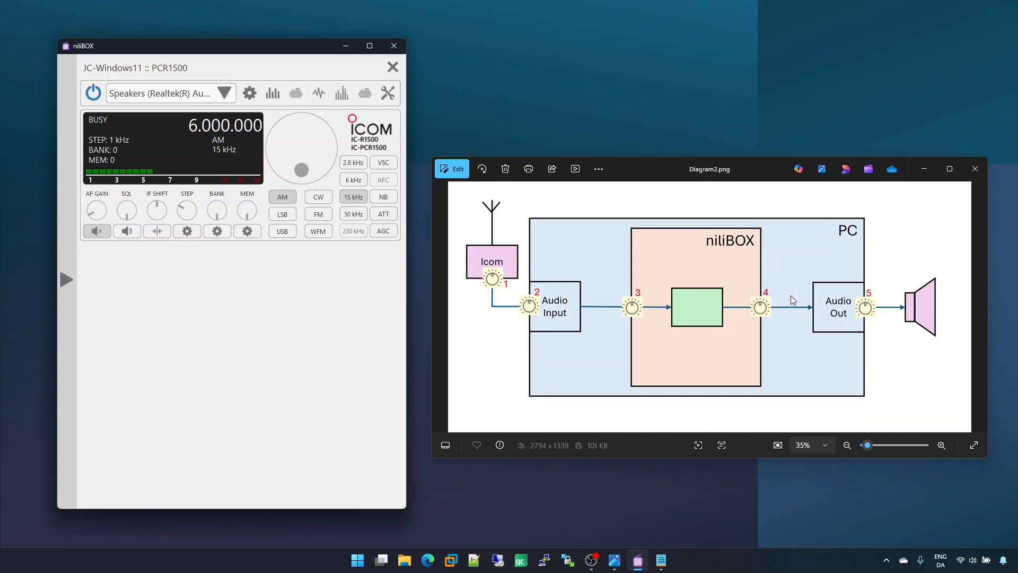
pyautogui.click(252, 96)
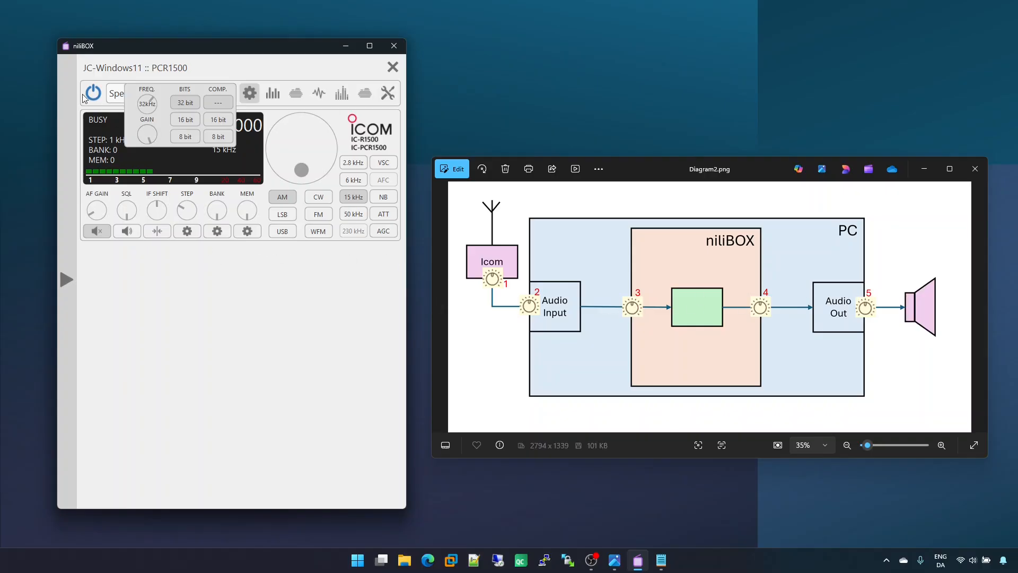
pyautogui.click(247, 95)
pyautogui.click(97, 231)
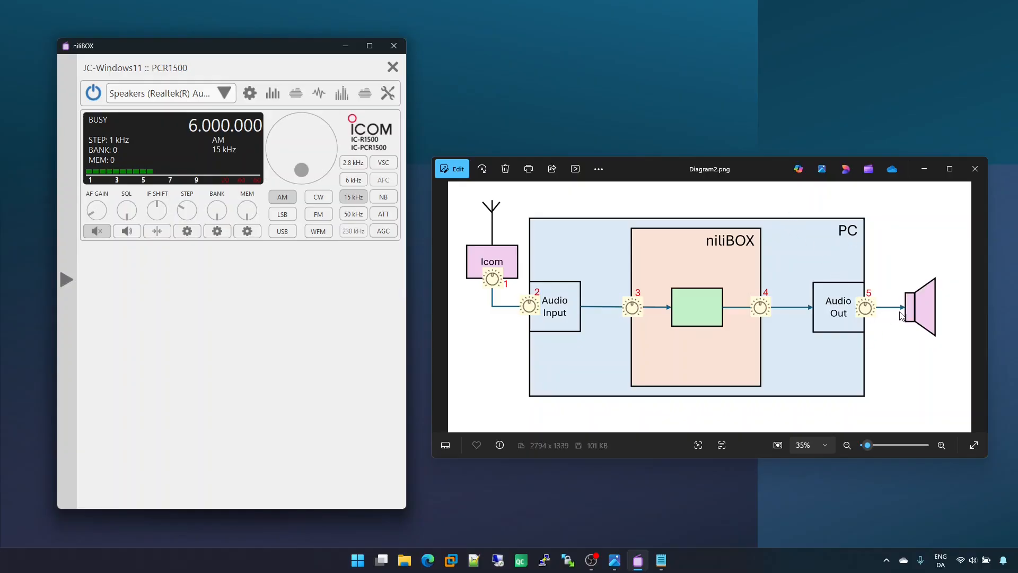
# Step: Check the Windows output volume in the quick settings, close them and minimise the Diagram2.png image
pyautogui.click(974, 561)
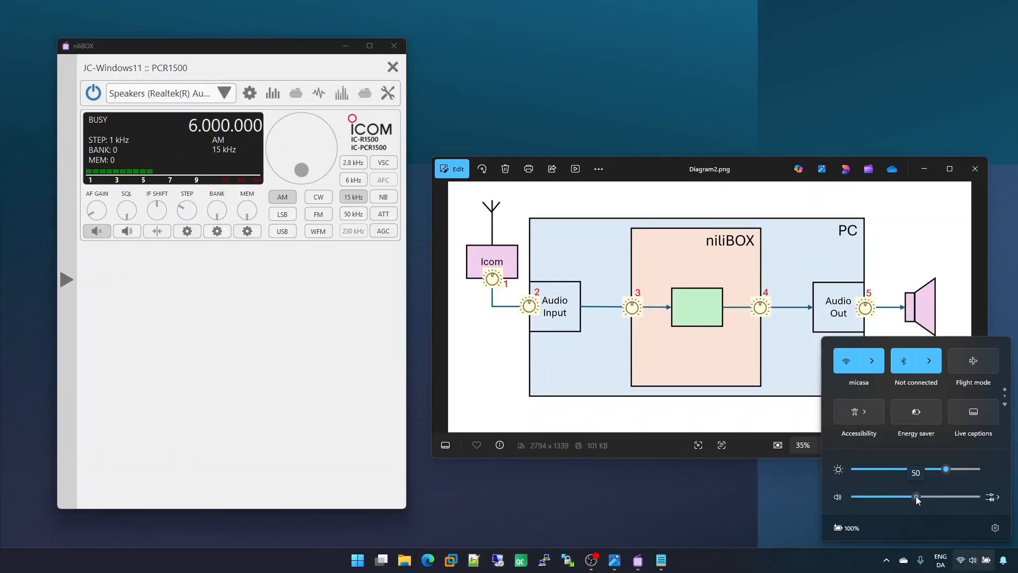
pyautogui.click(765, 498)
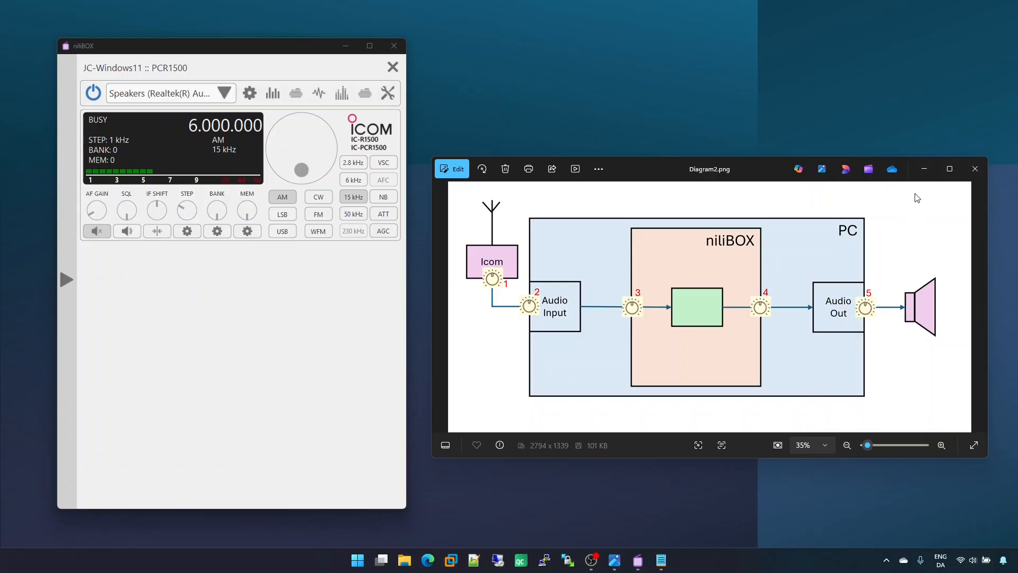
pyautogui.click(924, 168)
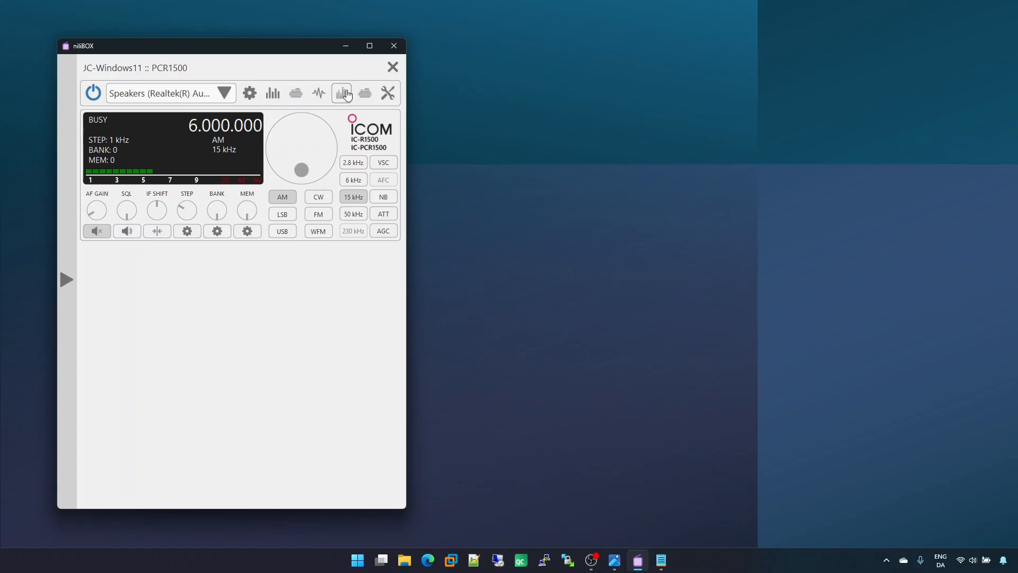
# Step: Show the Bandscope, Band Spectrogram, Time and Frequency displays below the PCR1500 controls
pyautogui.click(273, 95)
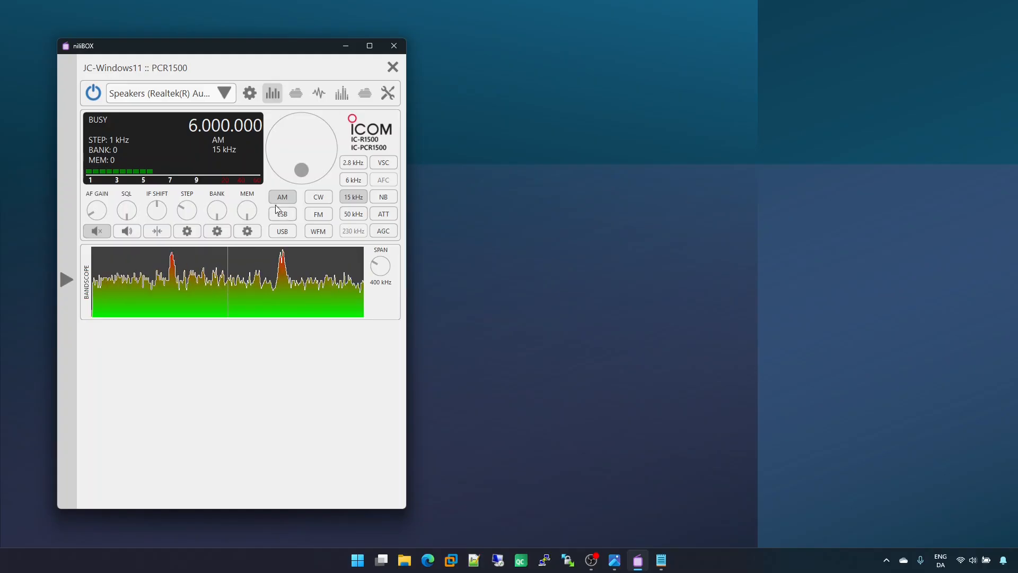
pyautogui.click(297, 94)
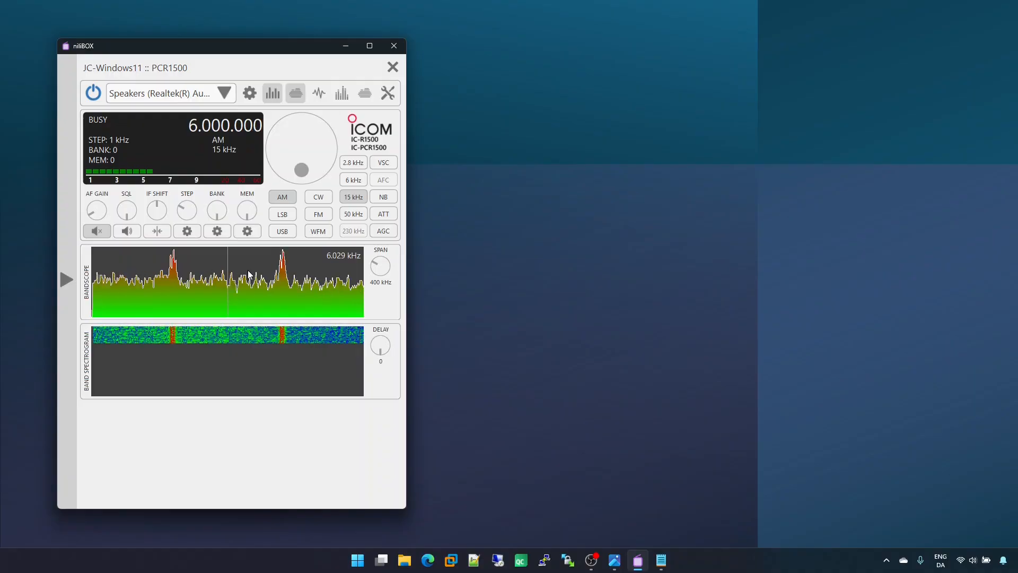
pyautogui.click(319, 94)
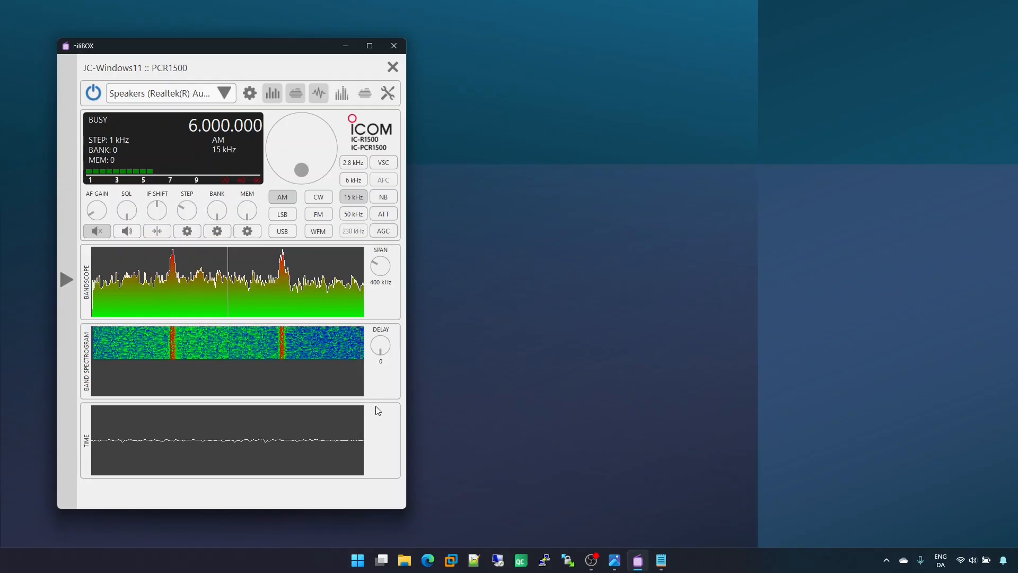
pyautogui.click(342, 93)
pyautogui.scroll(-3, 382, 411)
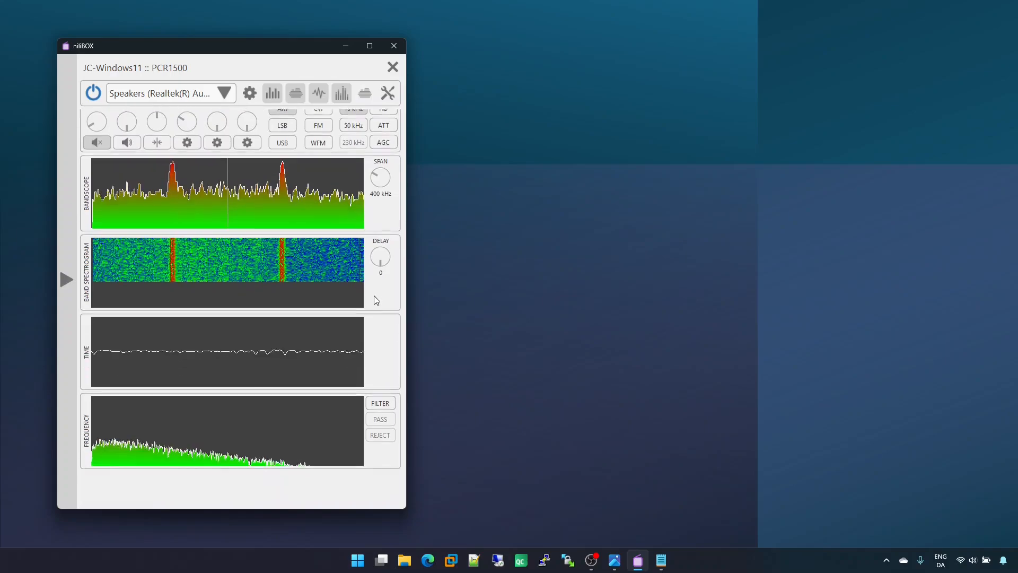
pyautogui.scroll(1, 378, 310)
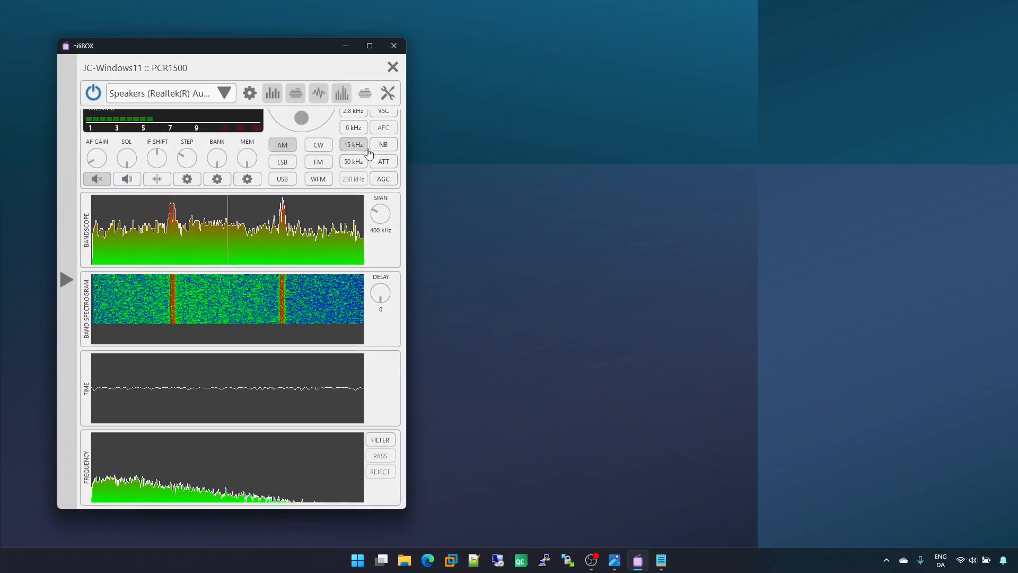
# Step: Add the Spectrogram display and the Tools section, and look through the whole stack of displays
pyautogui.click(365, 93)
pyautogui.scroll(-3, 344, 403)
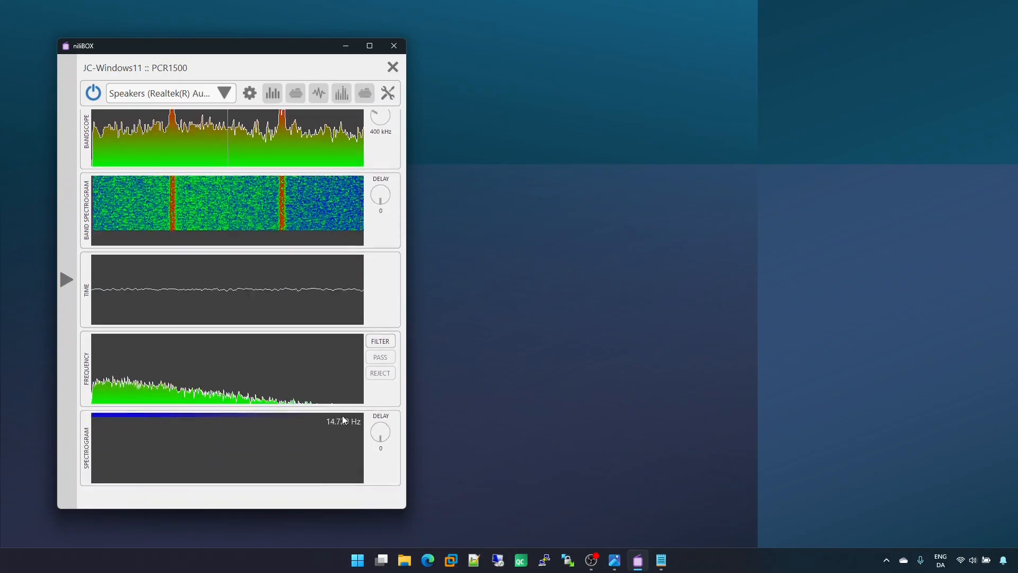
pyautogui.scroll(1, 345, 419)
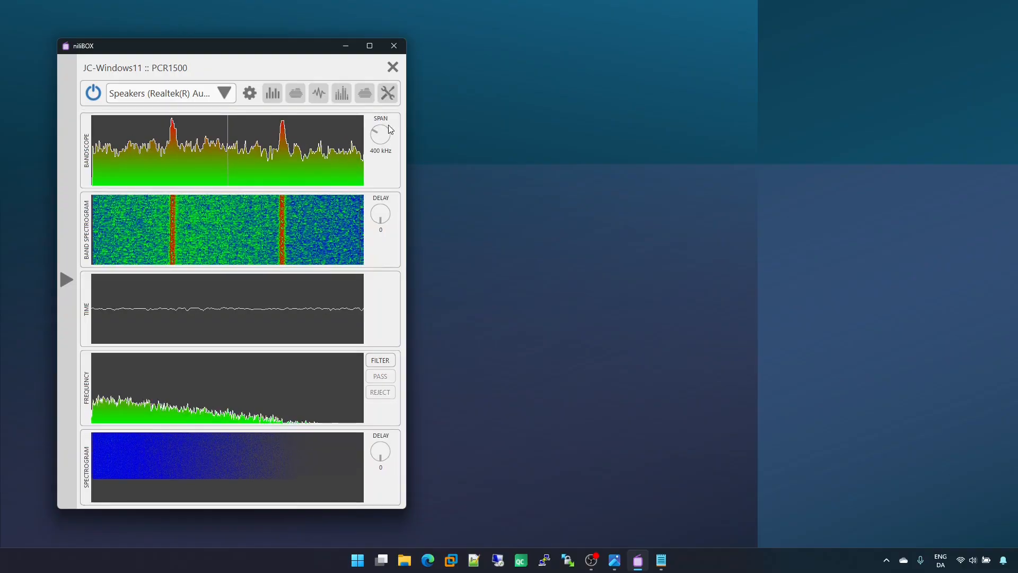
pyautogui.scroll(-3, 377, 304)
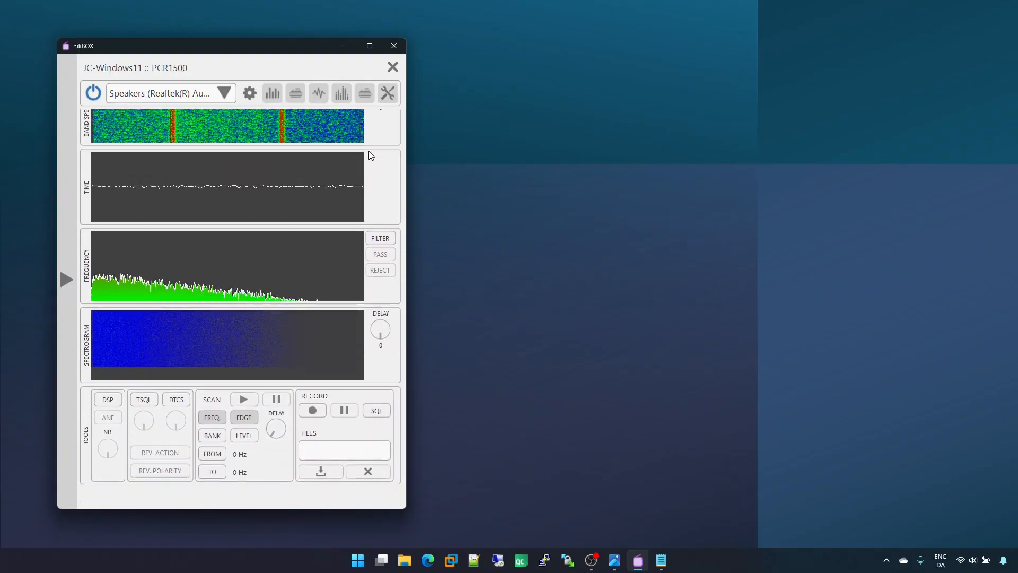
pyautogui.scroll(1, 371, 155)
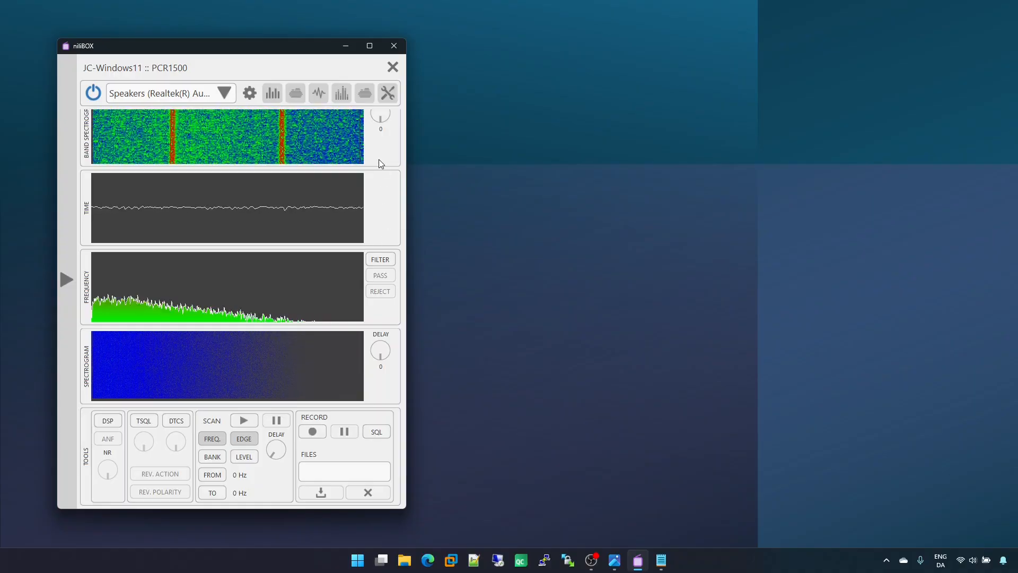
pyautogui.scroll(5, 379, 159)
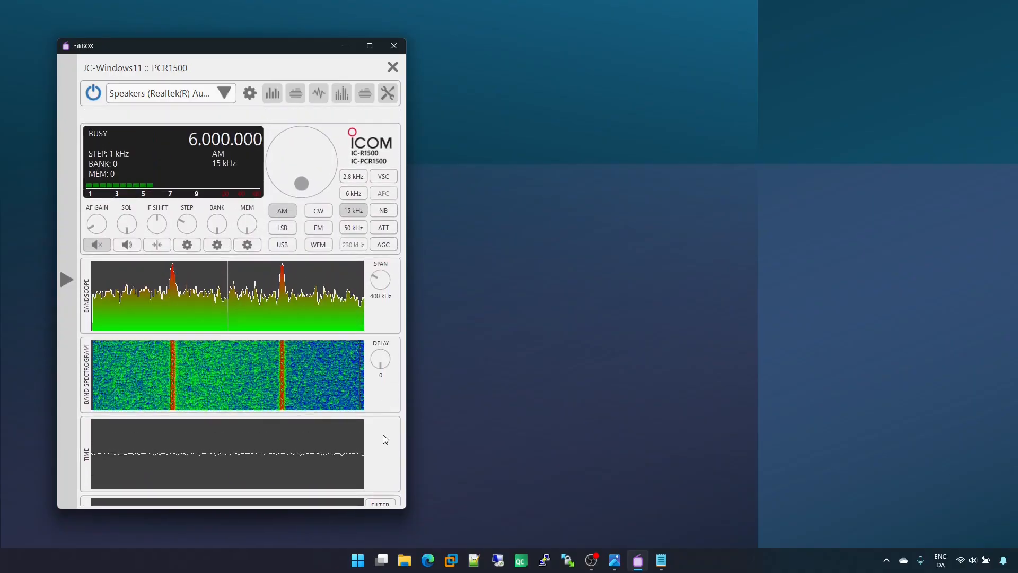
pyautogui.scroll(-1, 384, 436)
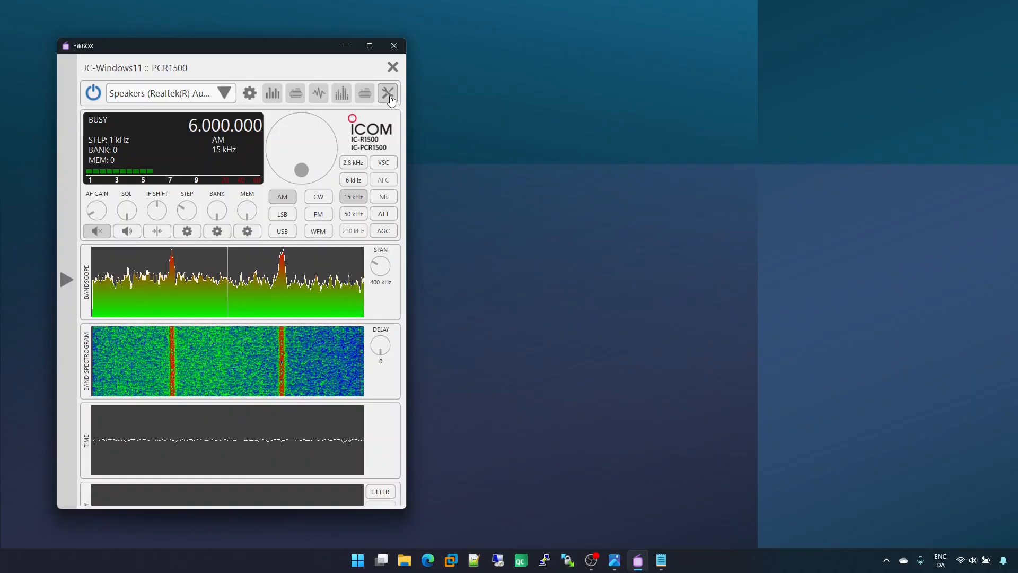
# Step: Hide the Tools, Spectrogram, Frequency, Time and Band Spectrogram sections, keeping only the Bandscope
pyautogui.click(321, 95)
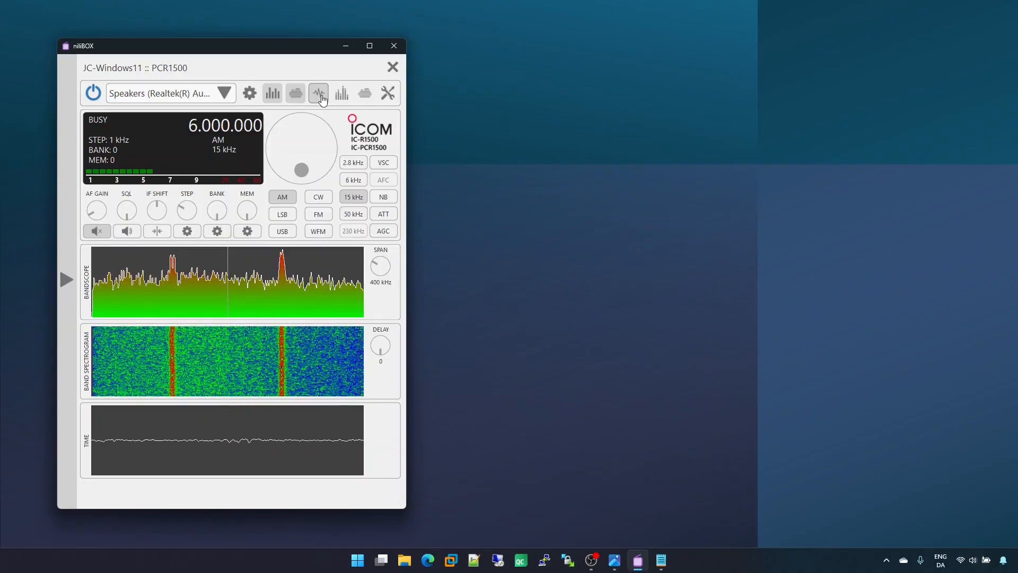
pyautogui.click(320, 95)
pyautogui.click(296, 95)
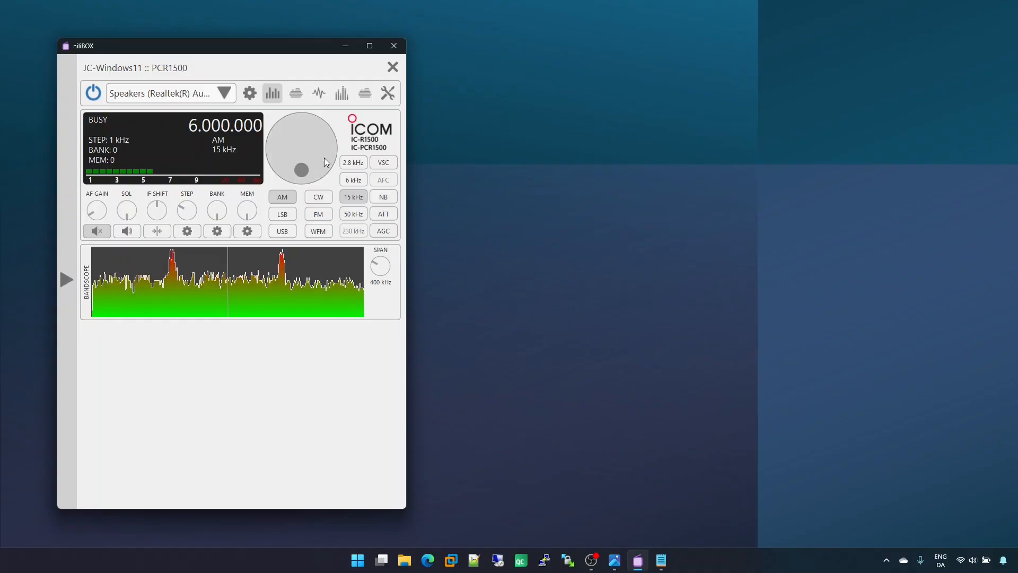
# Step: Tune the receiver down to 5.988.000 with the main dial and set the tuning step to 30 kHz
pyautogui.moveTo(325, 162); pyautogui.dragTo(295, 173)
pyautogui.moveTo(323, 170); pyautogui.dragTo(282, 151)
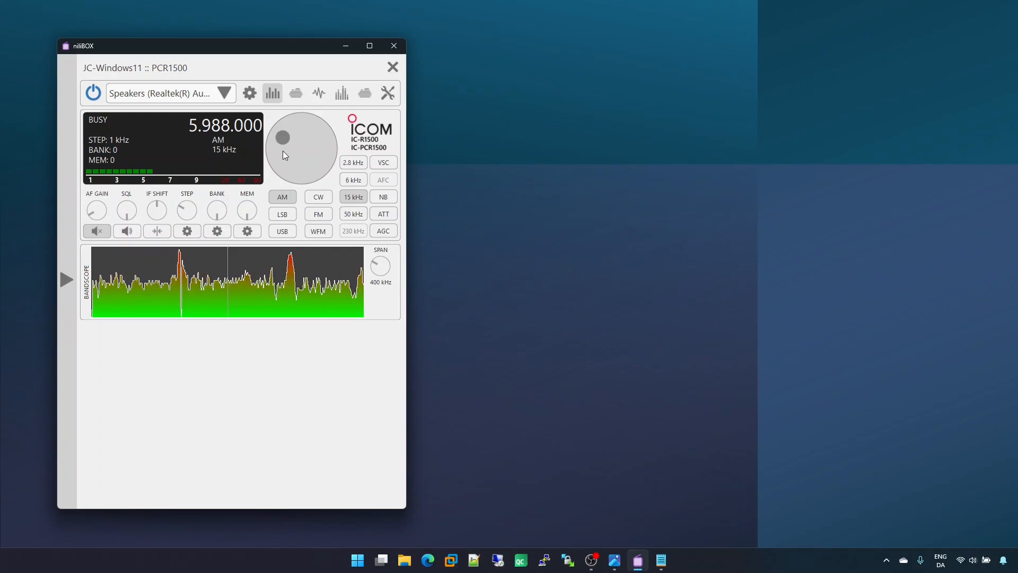
pyautogui.scroll(4, 192, 207)
pyautogui.scroll(6, 192, 208)
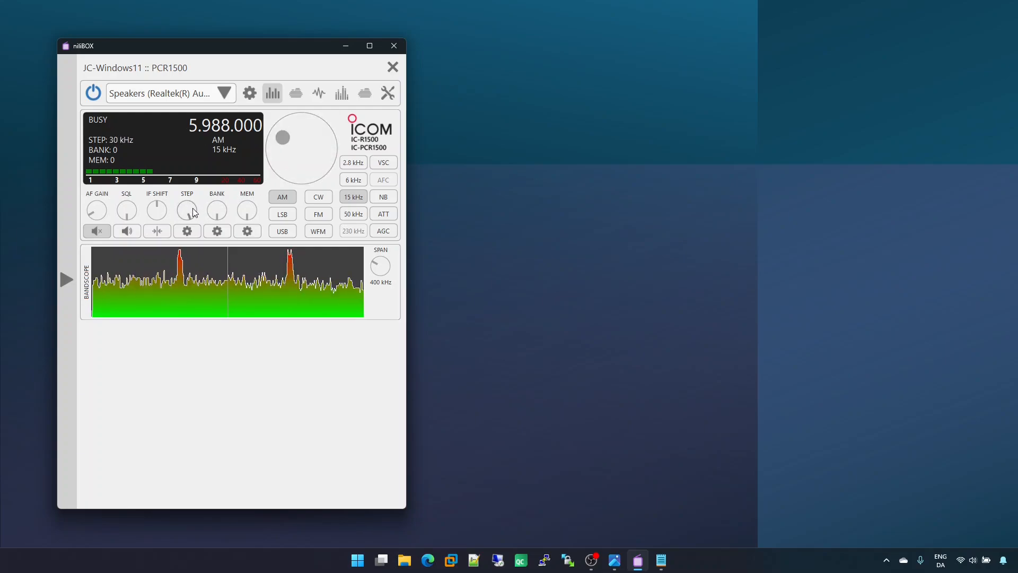
# Step: Turn the main dial to tune up to 6.438.000 and back down to 5.748.000 in 30 kHz steps
pyautogui.moveTo(281, 136); pyautogui.dragTo(323, 129)
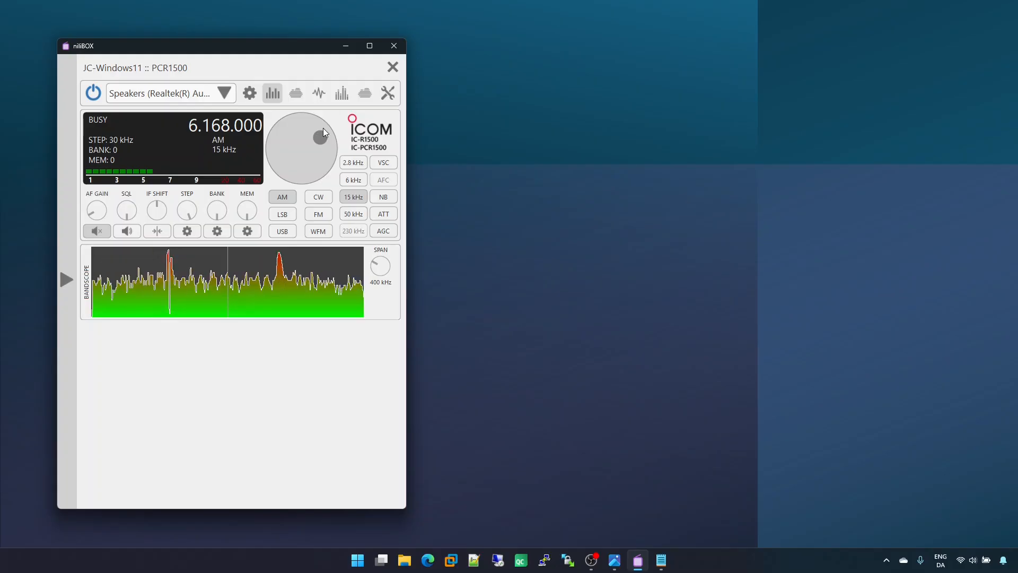
pyautogui.scroll(8, 310, 154)
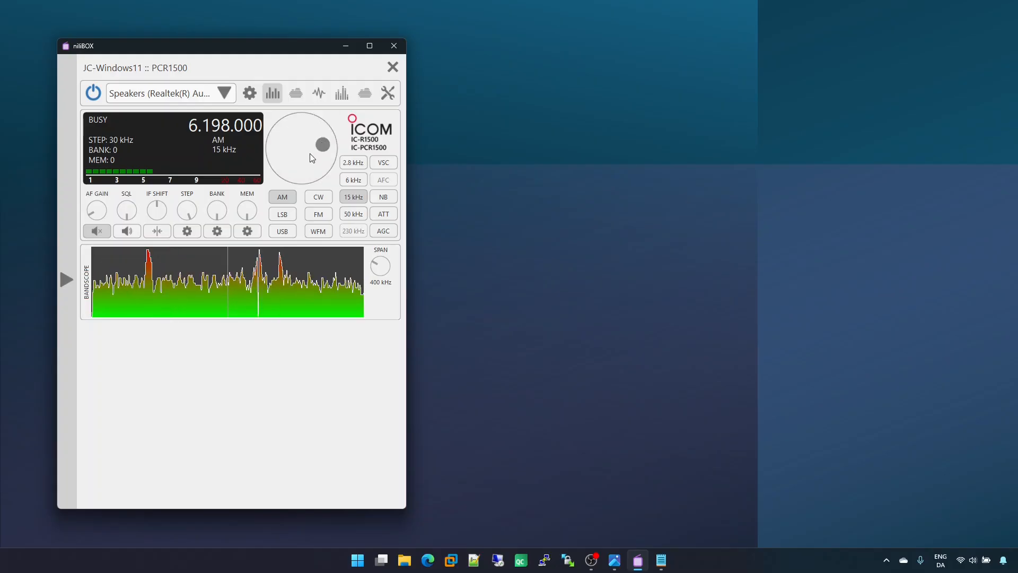
pyautogui.scroll(5, 310, 154)
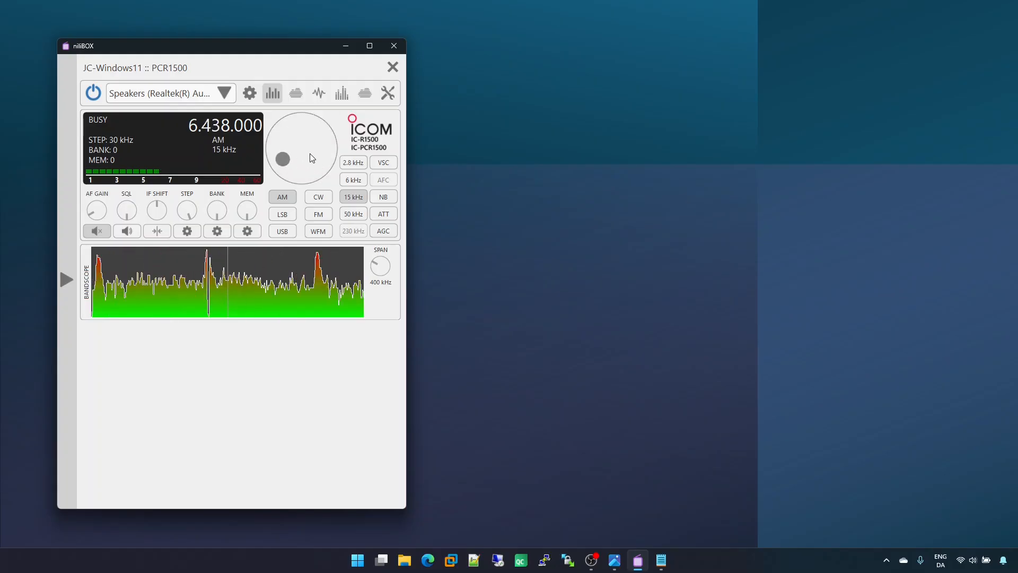
pyautogui.scroll(-10, 309, 154)
pyautogui.scroll(-16, 309, 154)
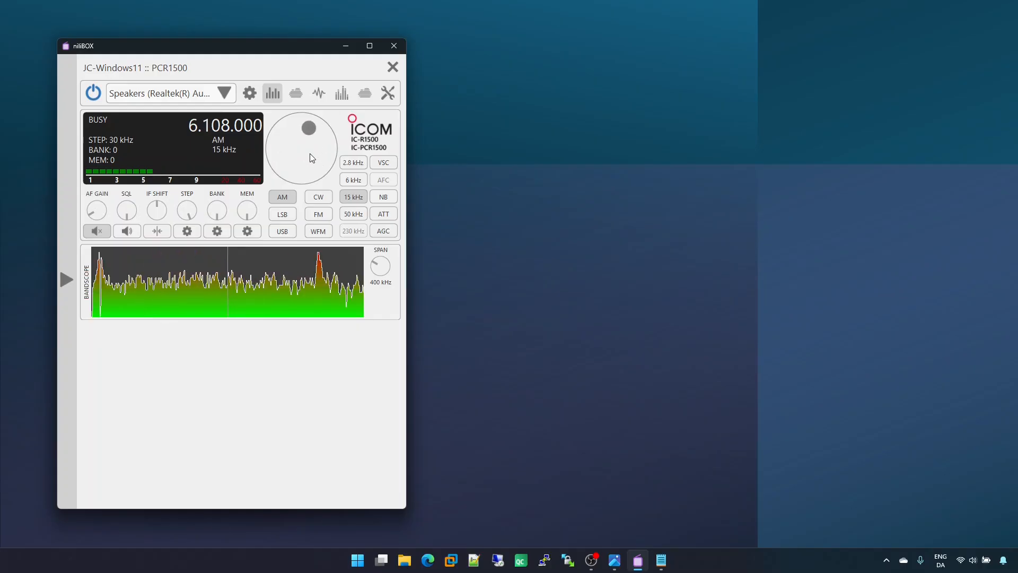
pyautogui.scroll(-8, 310, 154)
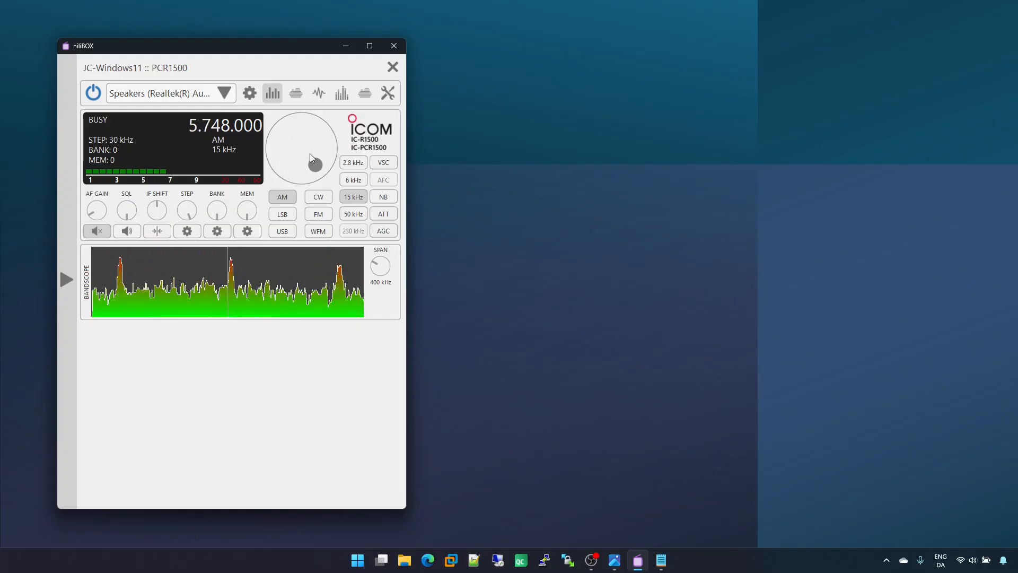
# Step: Continue tuning with the main dial down to 2.958.000
pyautogui.scroll(3, 310, 154)
pyautogui.scroll(1, 310, 154)
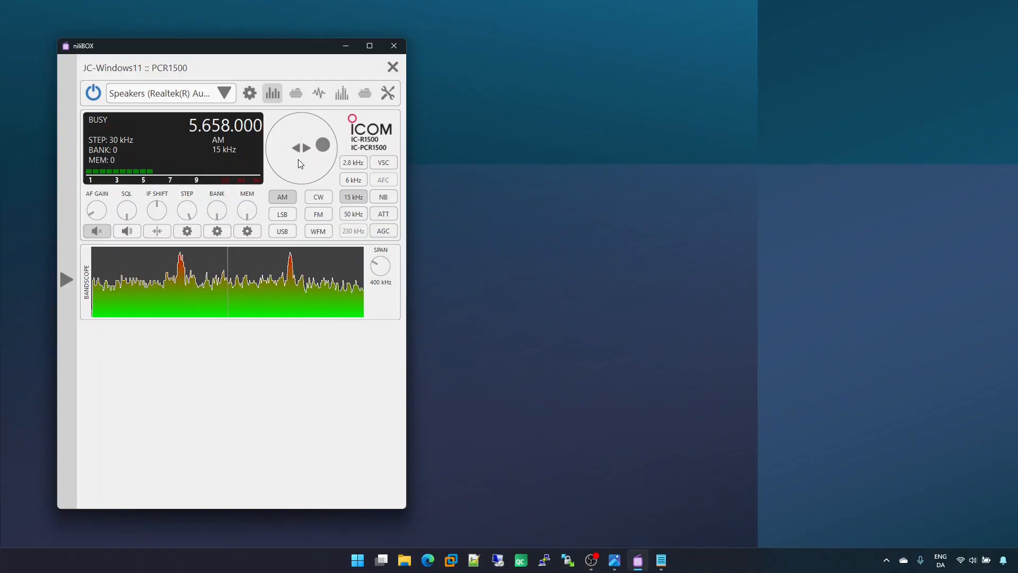
pyautogui.click(300, 164)
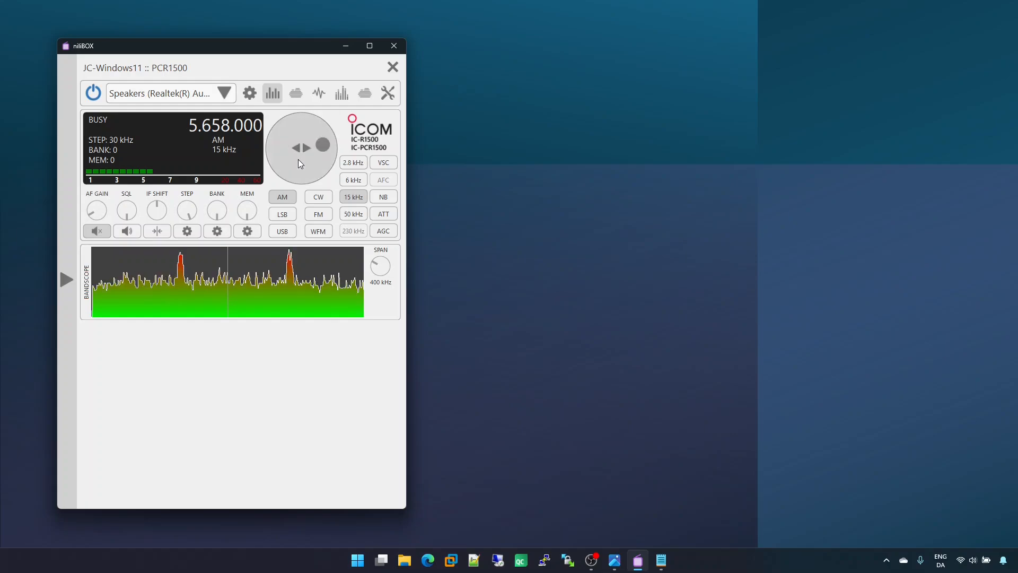
pyautogui.moveTo(298, 160)
pyautogui.mouseDown()
pyautogui.moveTo(389, 152)
pyautogui.moveTo(322, 162)
pyautogui.moveTo(202, 152)
pyautogui.moveTo(296, 148)
pyautogui.moveTo(304, 158)
pyautogui.mouseUp()
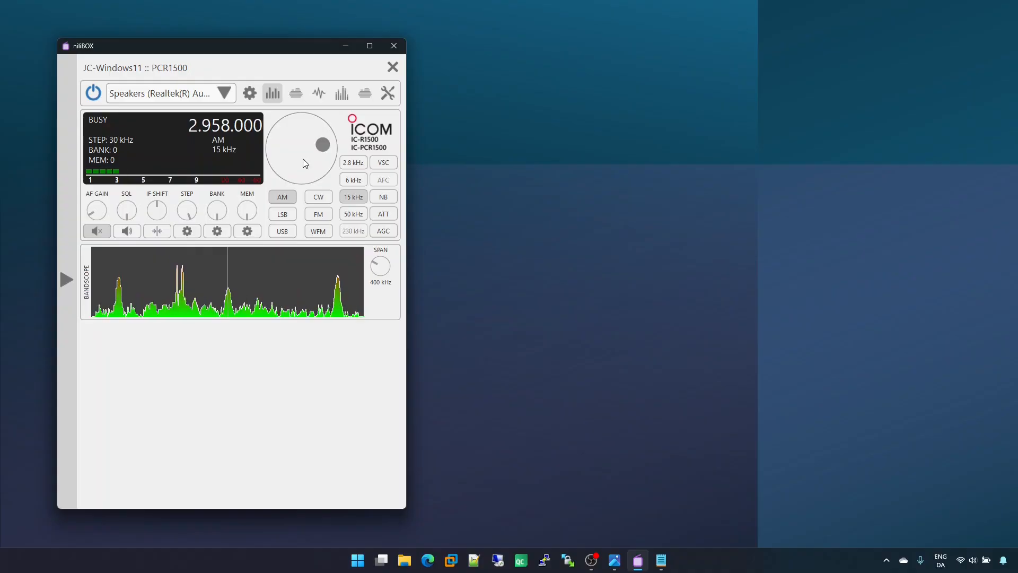
# Step: Enter 106.8 MHz directly as the receiver frequency
pyautogui.write('106')
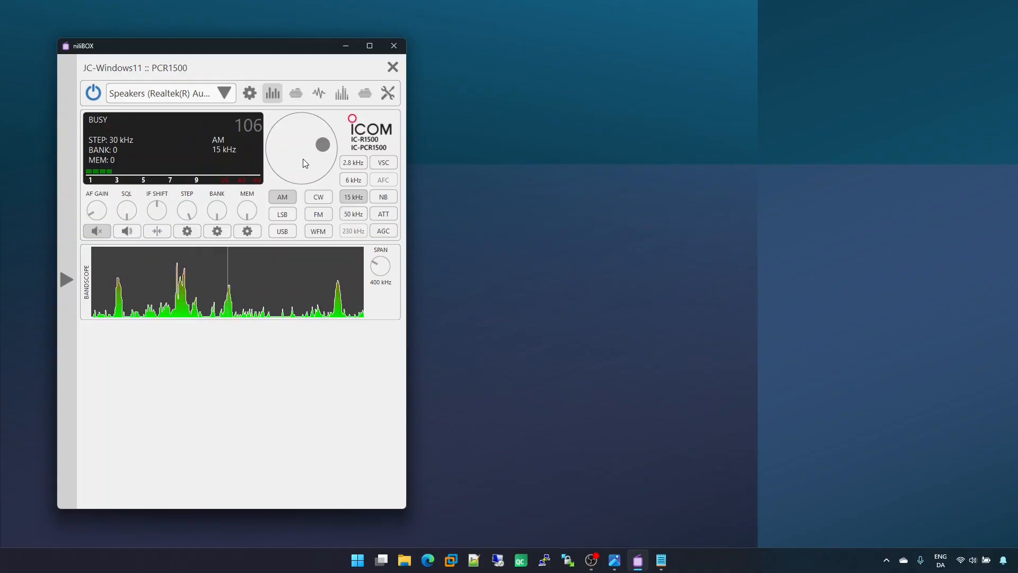
pyautogui.press('Return')
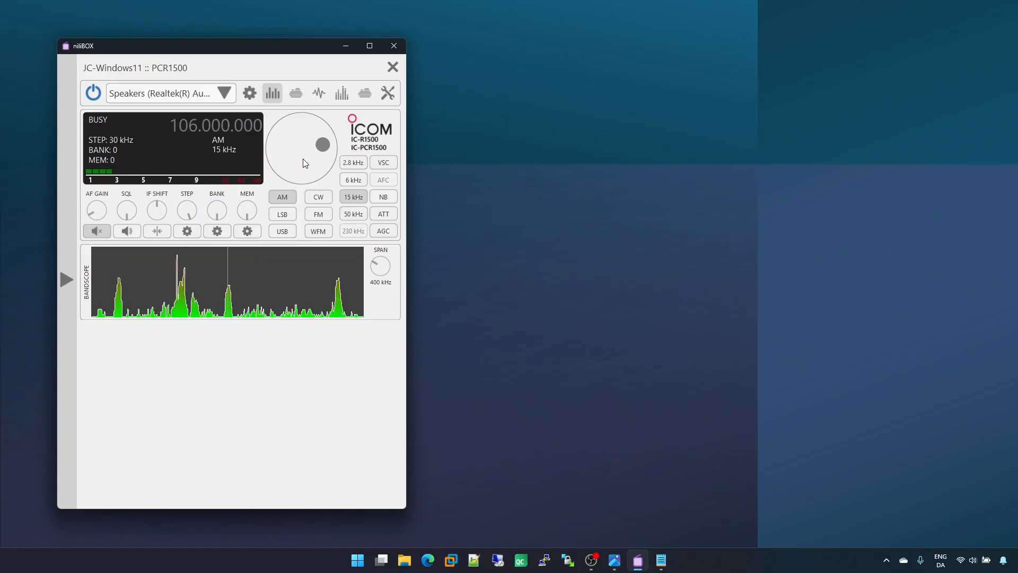
pyautogui.write('8')
pyautogui.press('Return')
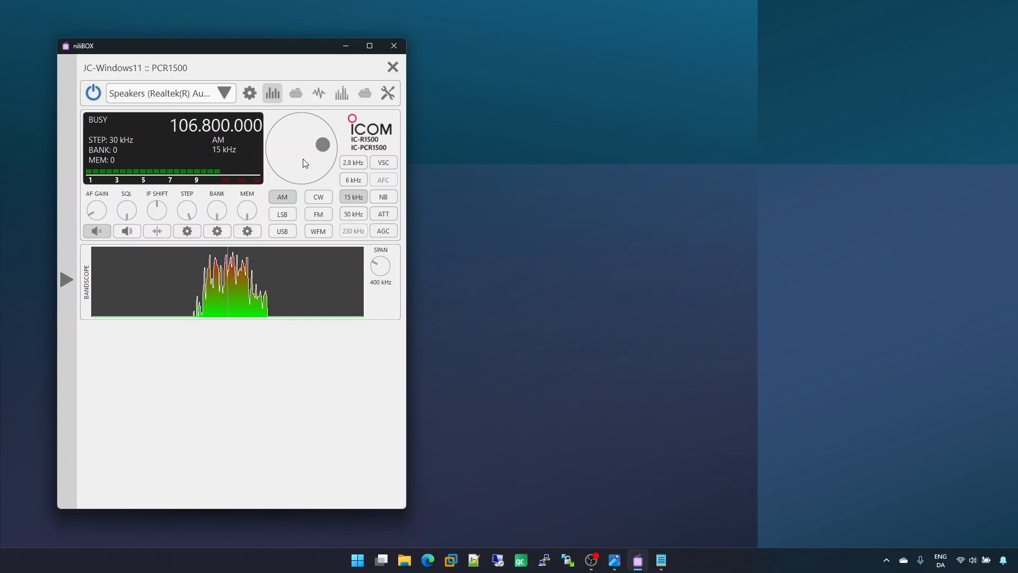
# Step: Enter 98.5 MHz directly as the receiver frequency
pyautogui.click(231, 126)
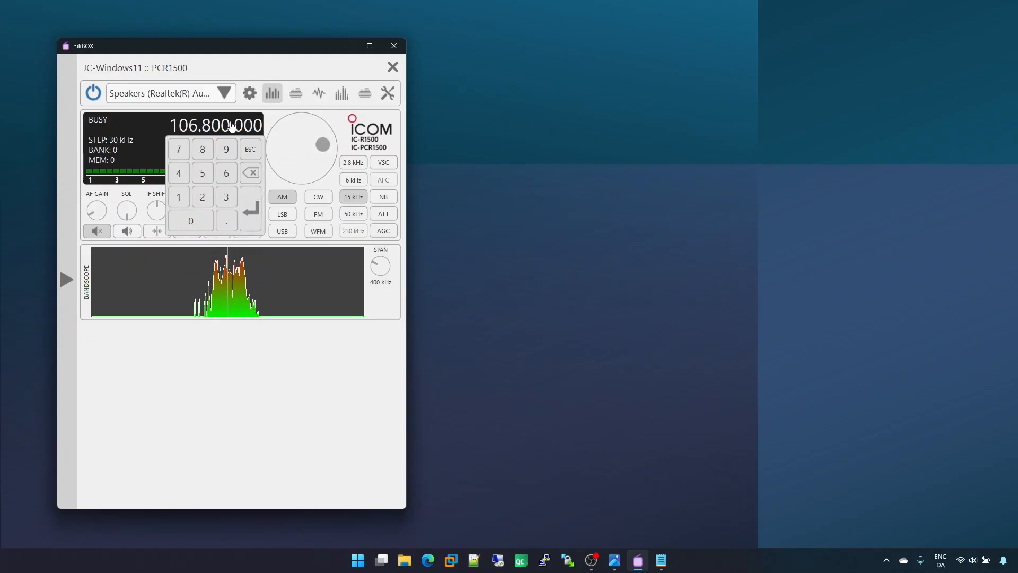
pyautogui.click(229, 151)
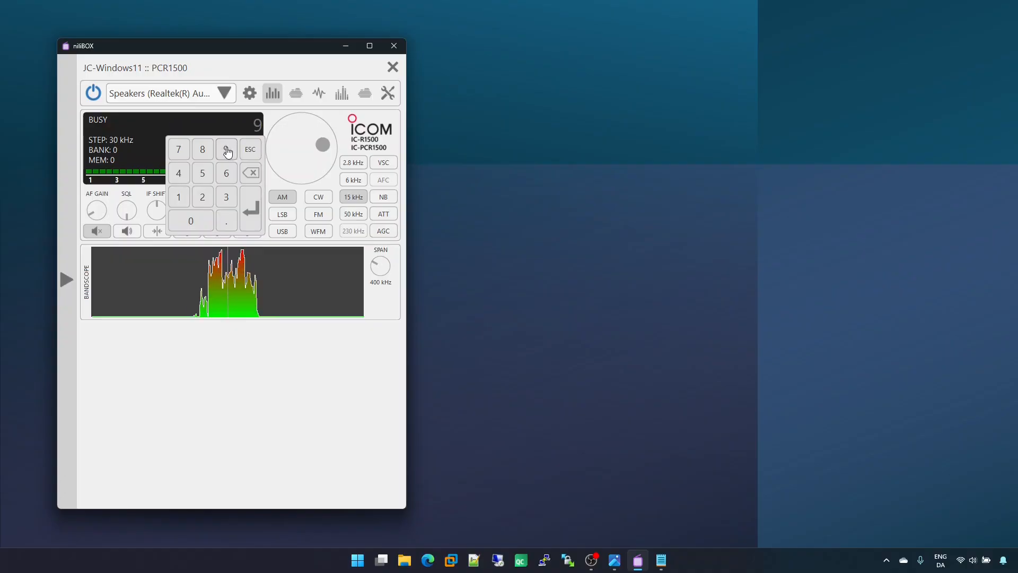
pyautogui.click(203, 149)
pyautogui.click(225, 219)
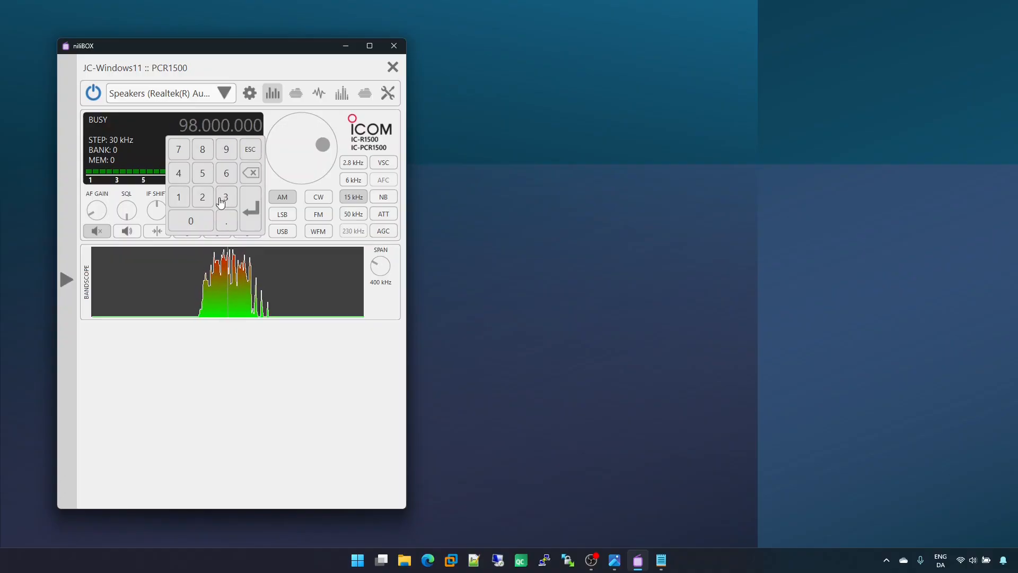
pyautogui.click(203, 173)
pyautogui.click(251, 210)
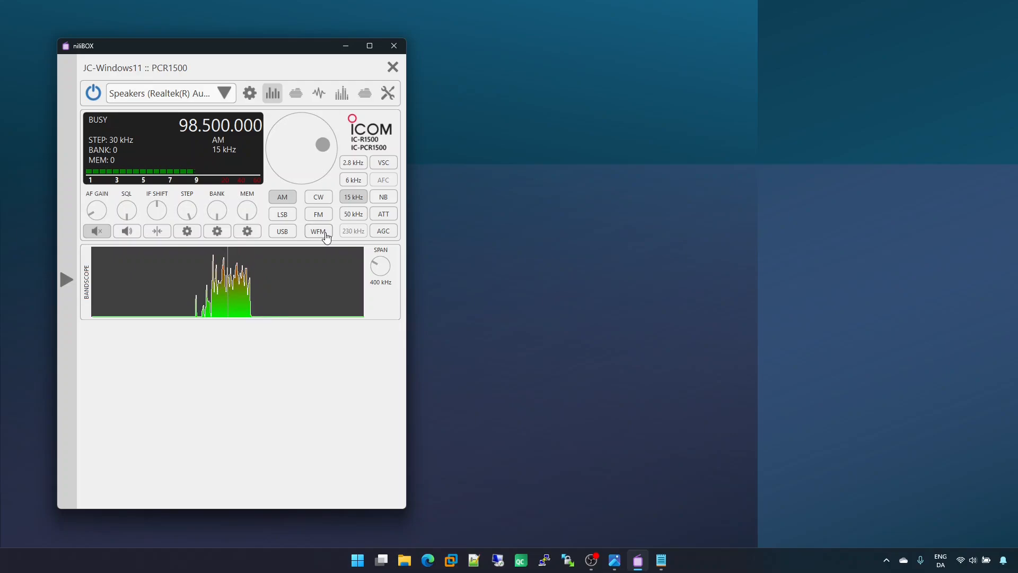
# Step: Go through the AM filter bandwidths 2.8 kHz, 6 kHz, 15 kHz and 50 kHz
pyautogui.click(354, 163)
pyautogui.click(357, 180)
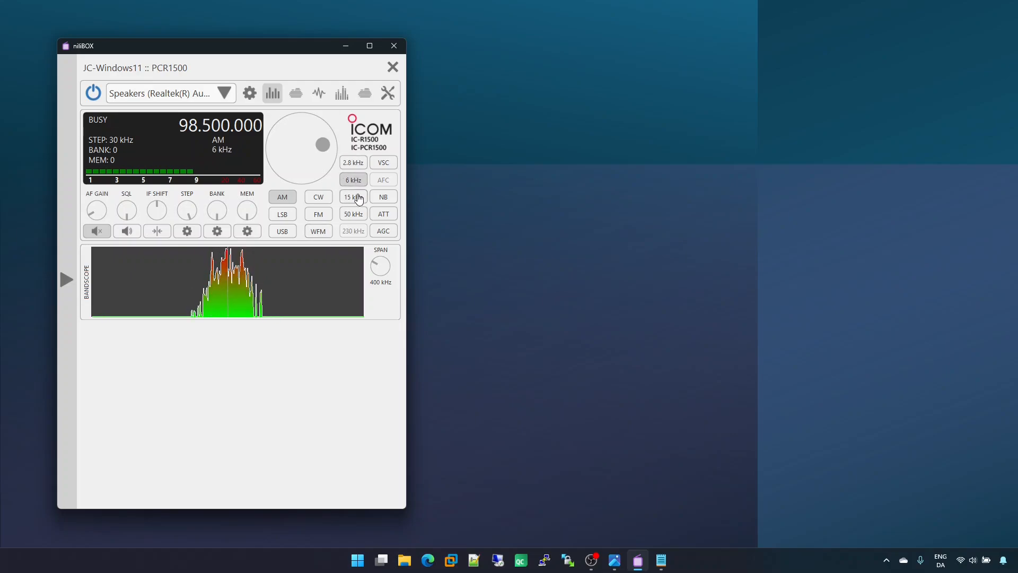
pyautogui.click(357, 197)
pyautogui.click(359, 216)
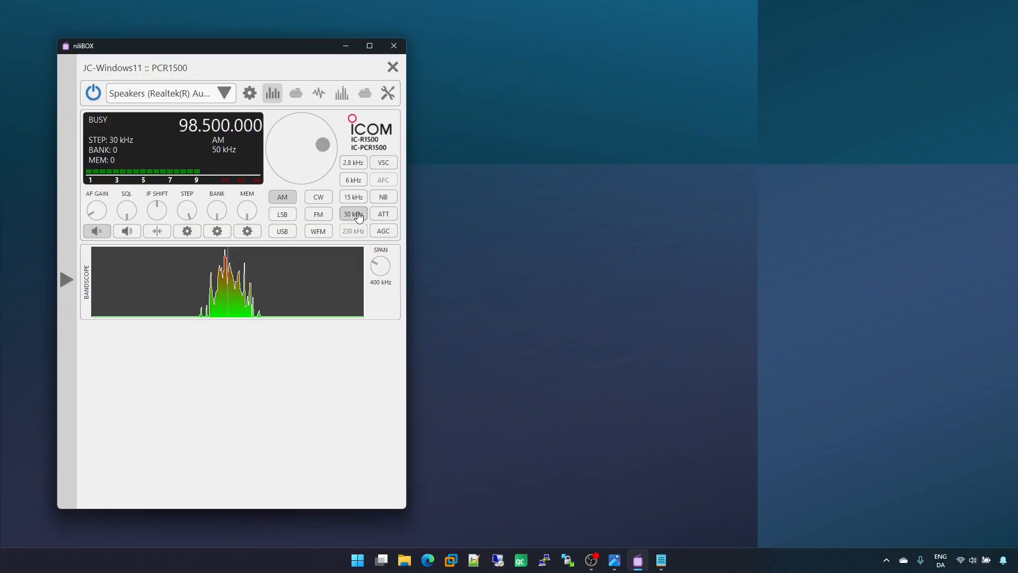
# Step: Try the WFM, LSB and AM modes, ending in WFM mode with the 230 kHz filter
pyautogui.click(322, 234)
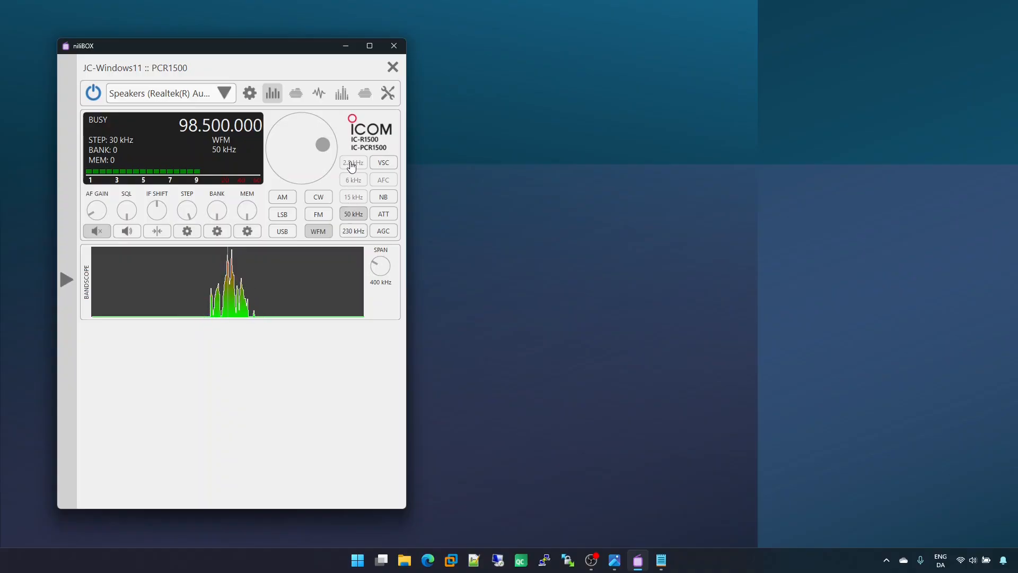
pyautogui.click(285, 214)
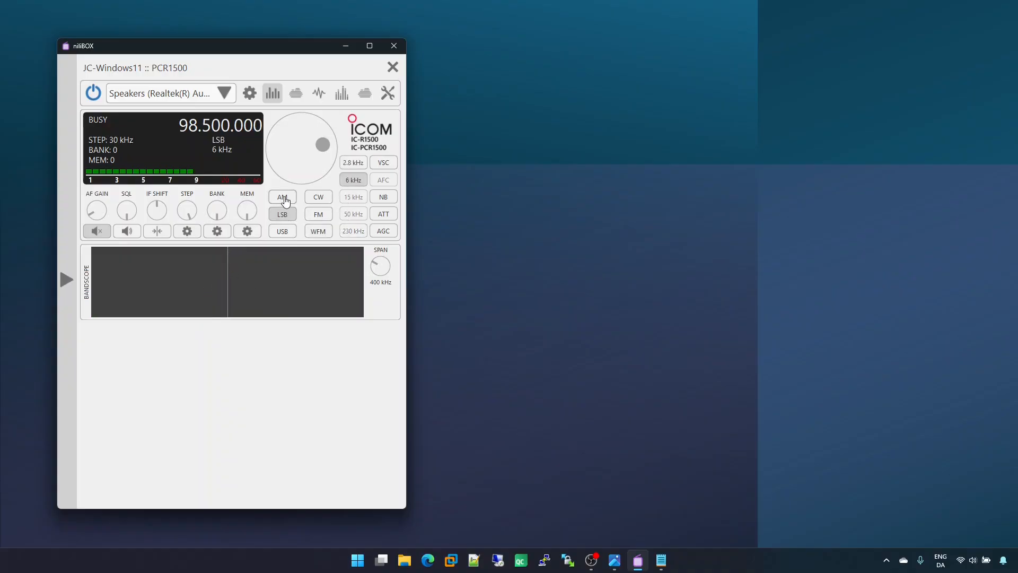
pyautogui.click(284, 198)
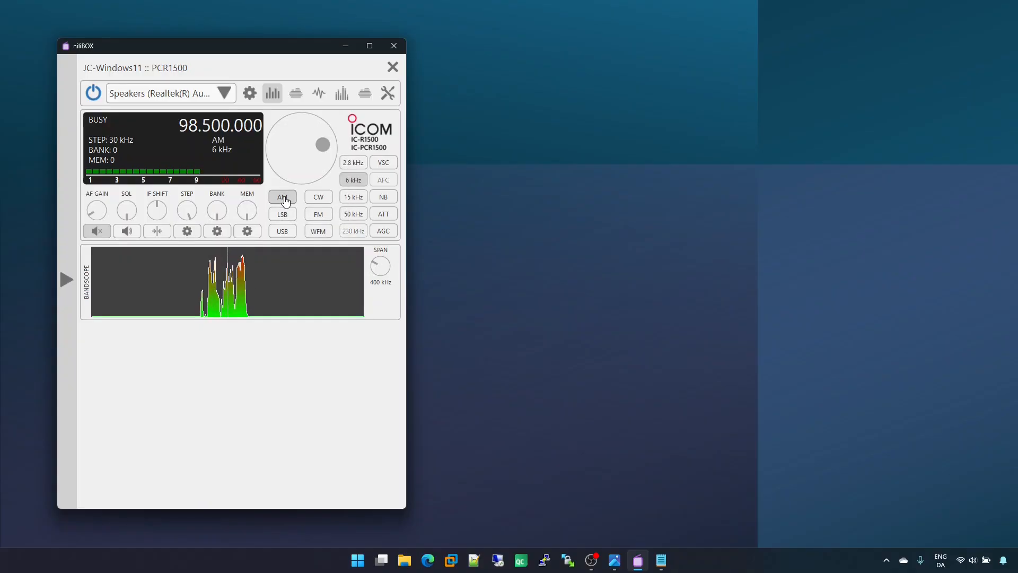
pyautogui.click(351, 217)
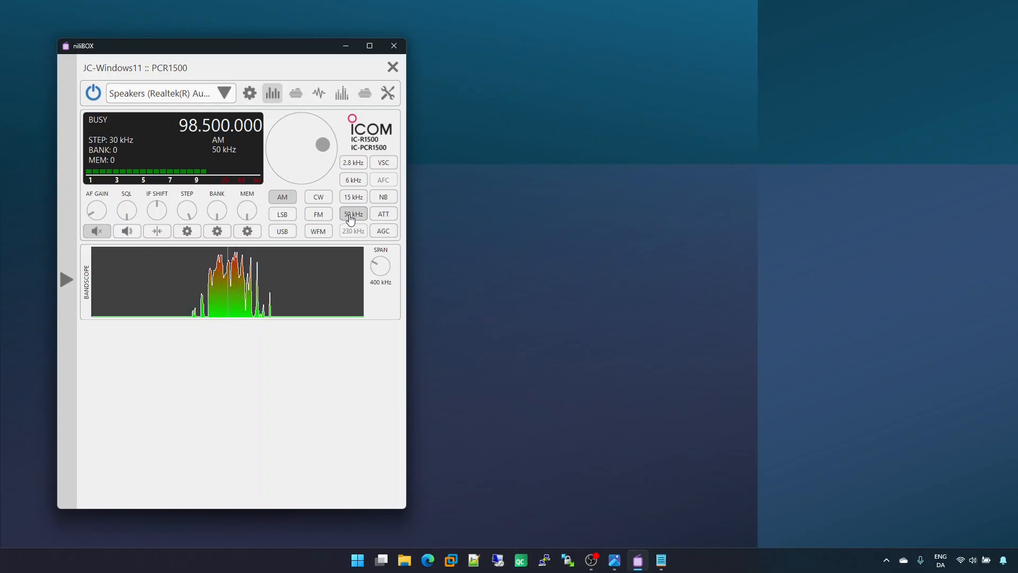
pyautogui.click(319, 234)
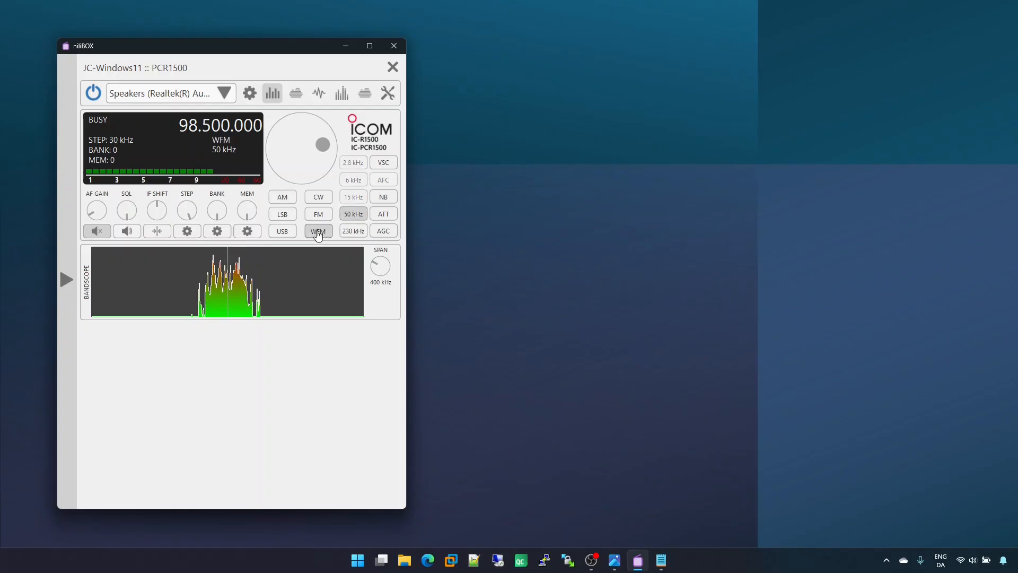
pyautogui.click(354, 233)
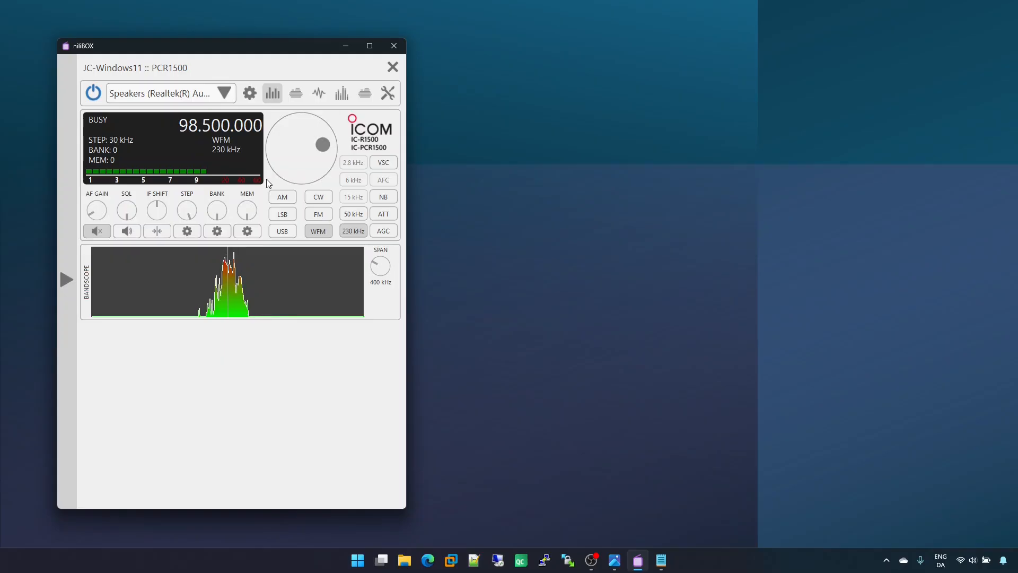
# Step: Unmute the receiver, raise the AF gain slightly and mute the sound again
pyautogui.click(96, 231)
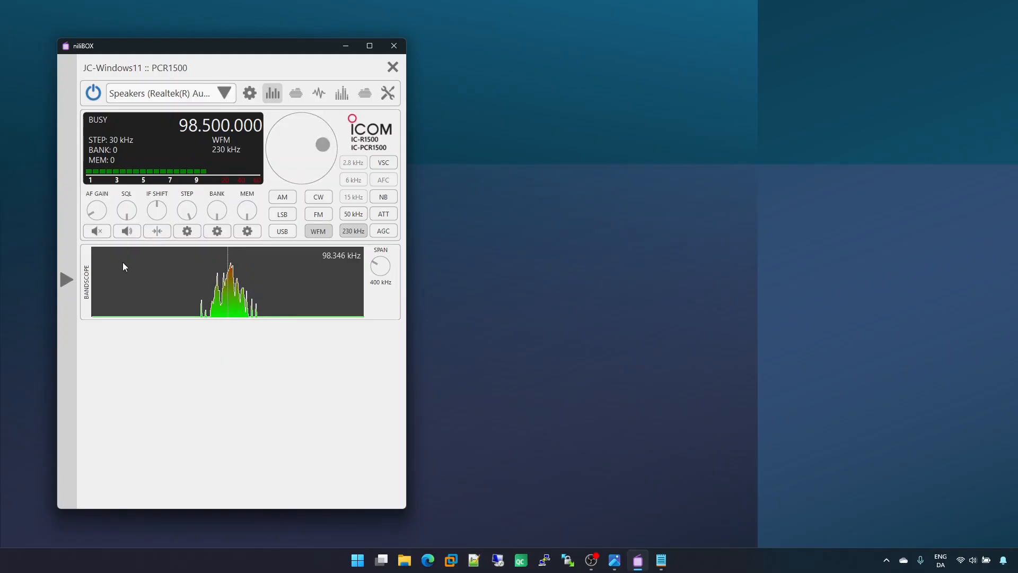
pyautogui.scroll(4, 97, 211)
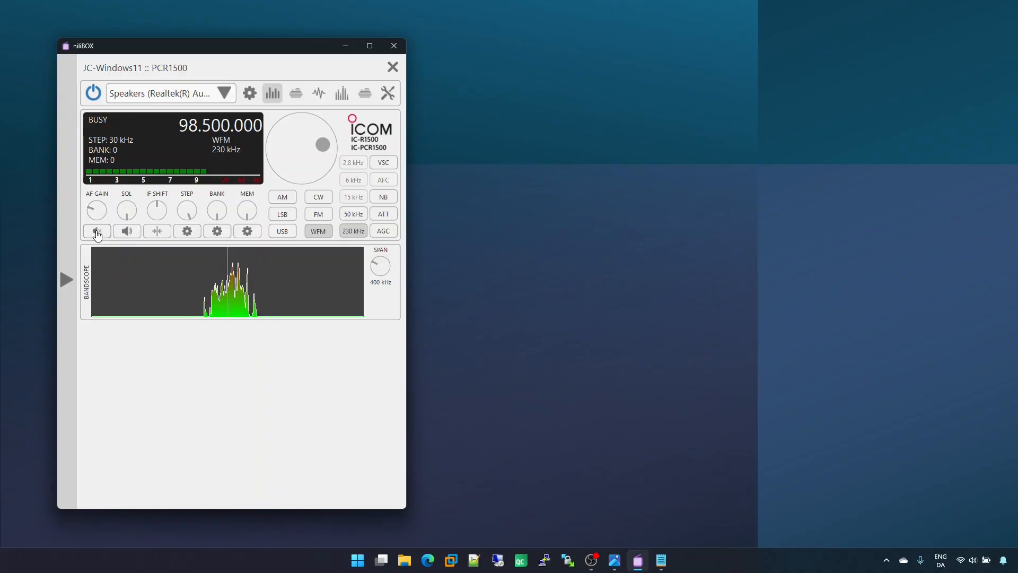
pyautogui.click(96, 232)
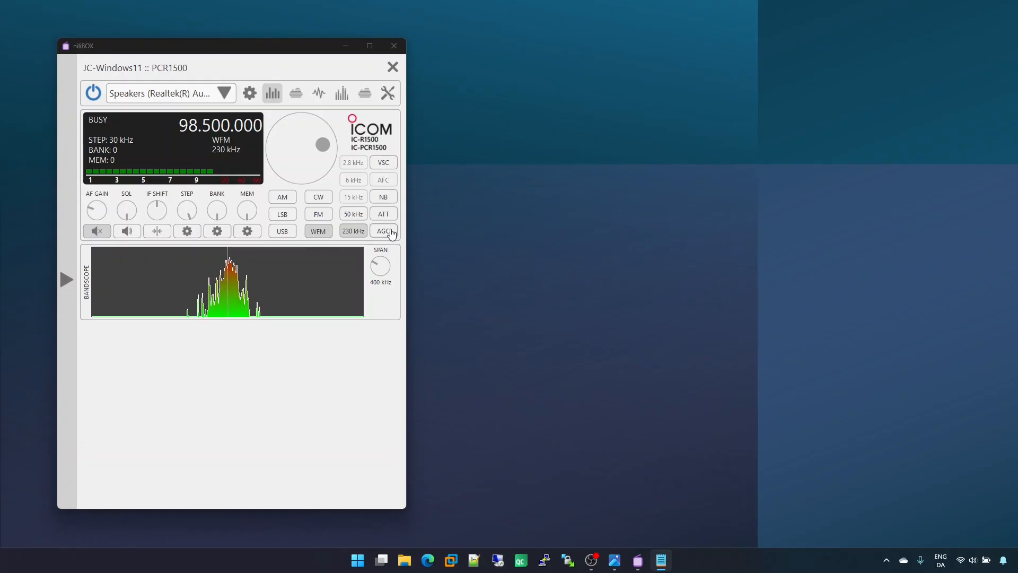
# Step: Try out the VSC, ATT and AGC functions, leaving all of them switched off
pyautogui.click(391, 165)
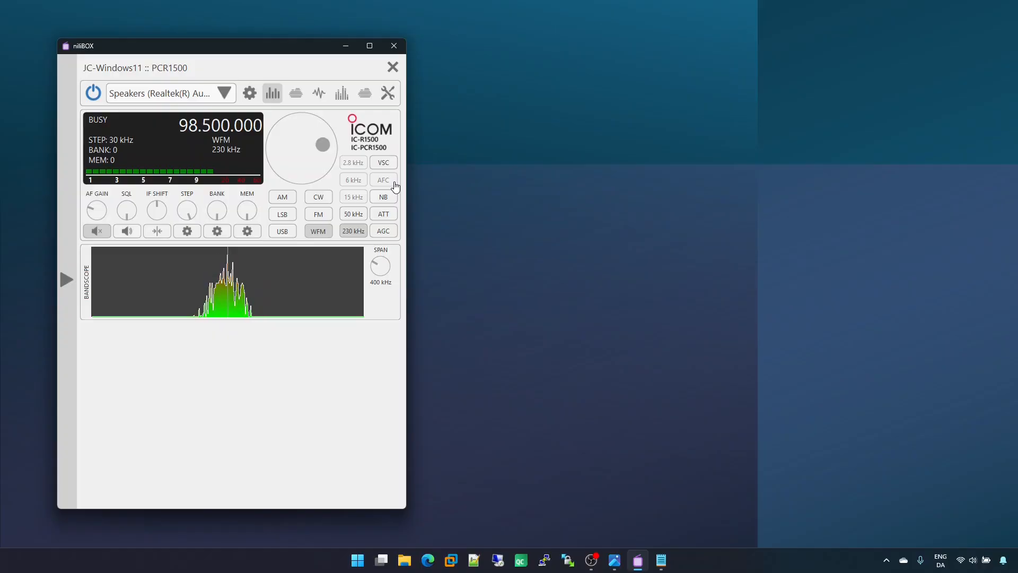
pyautogui.click(390, 217)
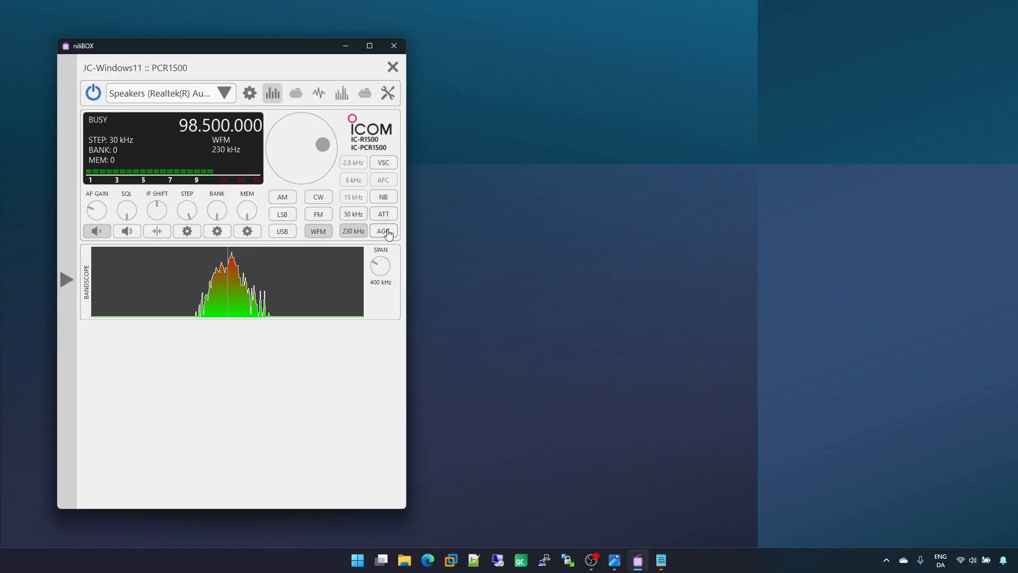
pyautogui.click(387, 232)
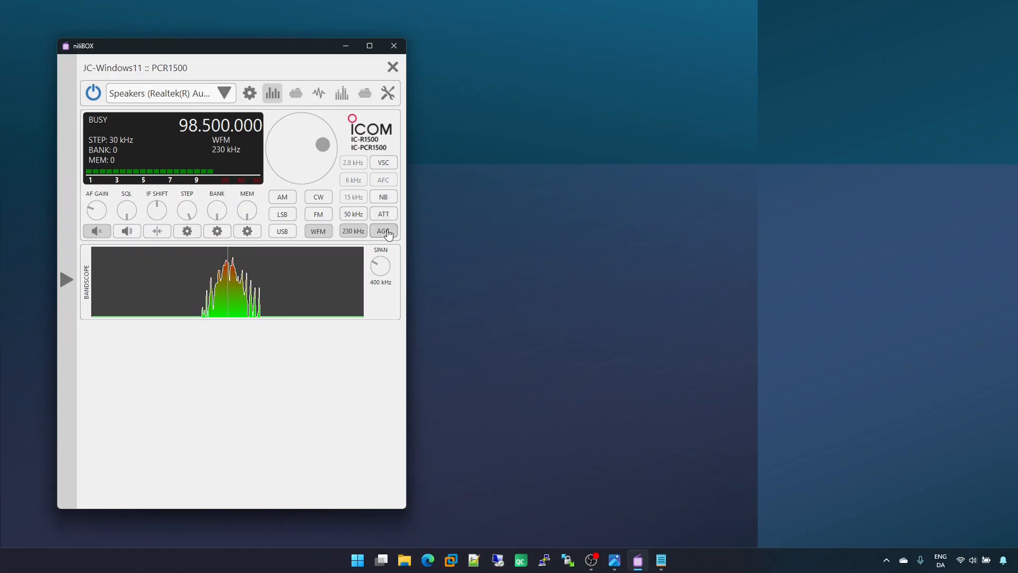
pyautogui.click(388, 233)
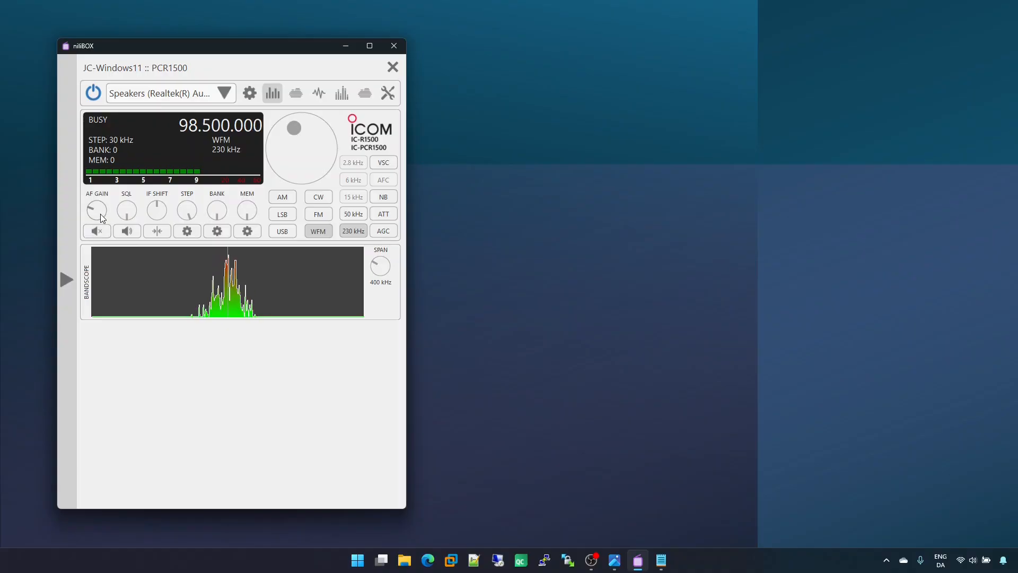
# Step: Raise the AF gain slightly and test the squelch together with the monitor function, returning the squelch to its minimum
pyautogui.scroll(3, 100, 214)
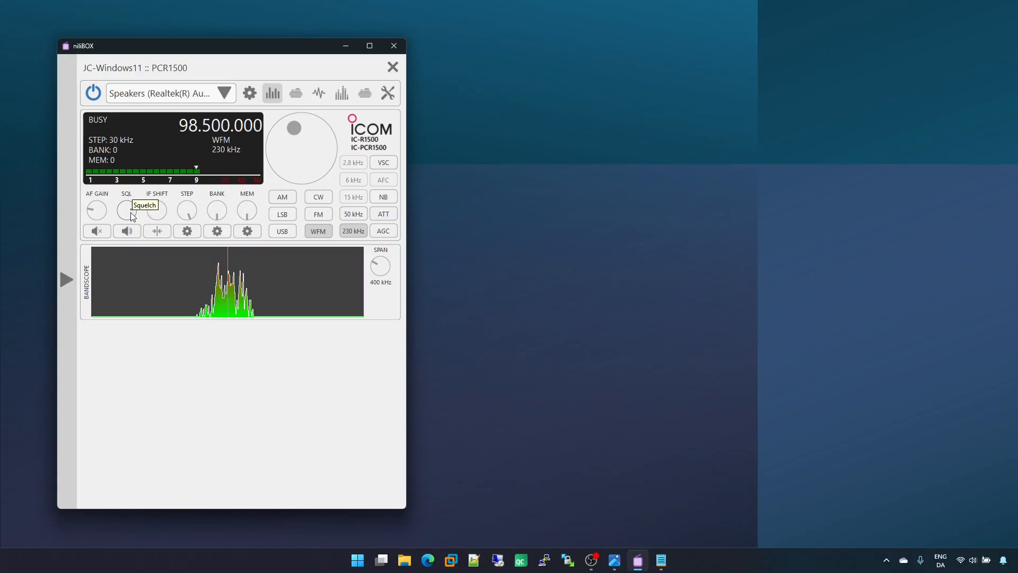
pyautogui.scroll(3, 132, 216)
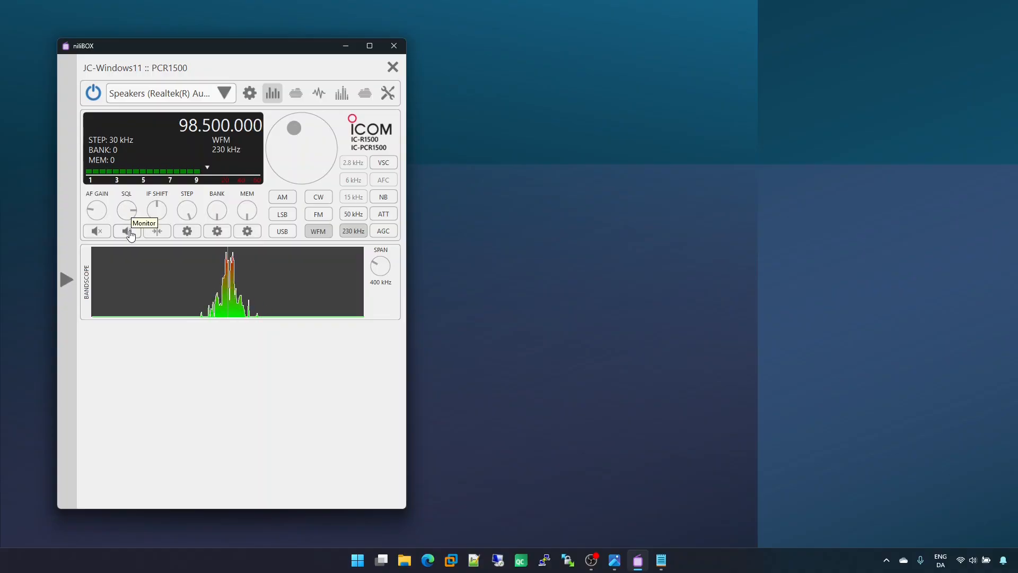
pyautogui.click(128, 231)
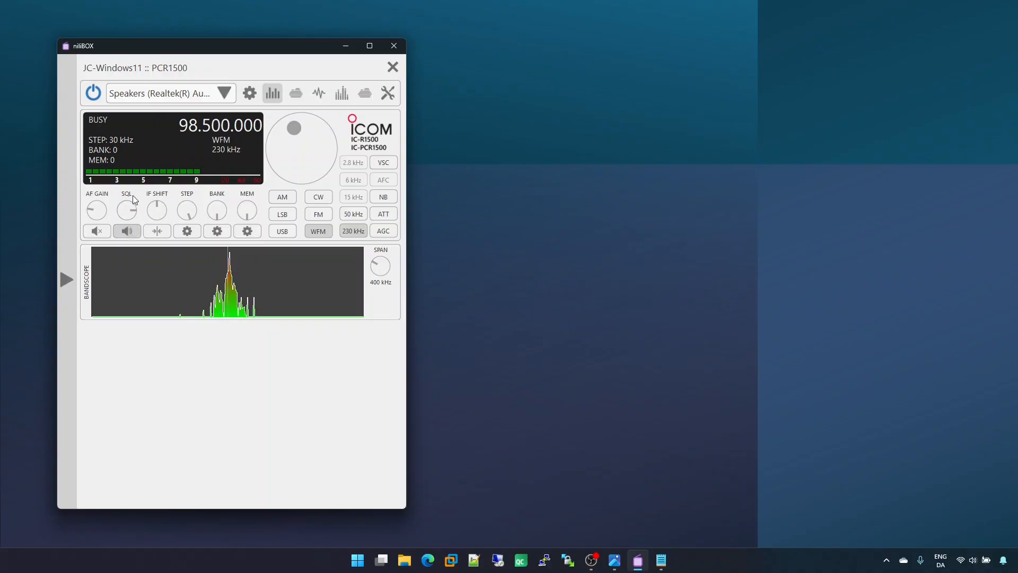
pyautogui.click(128, 232)
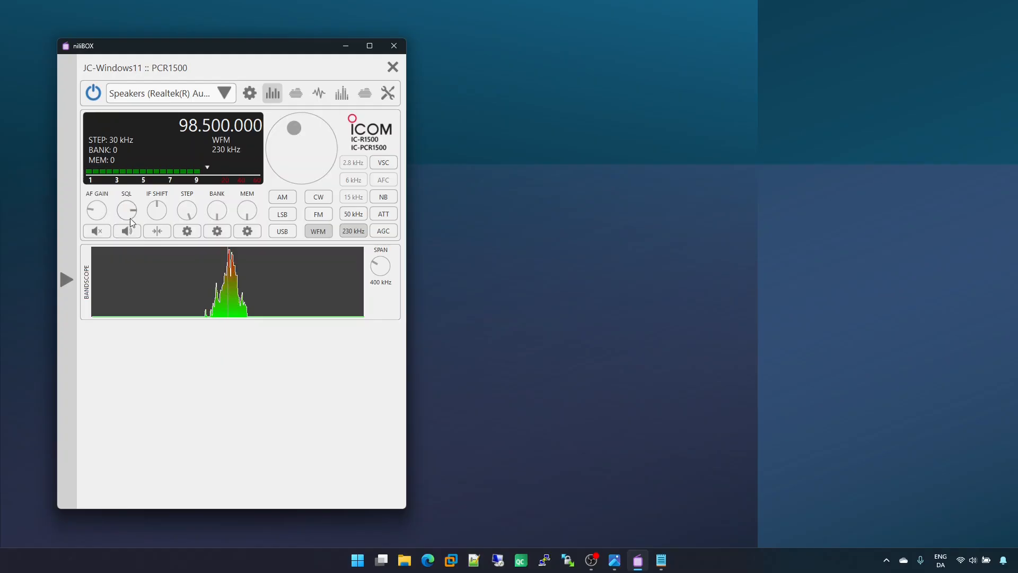
pyautogui.scroll(-5, 132, 215)
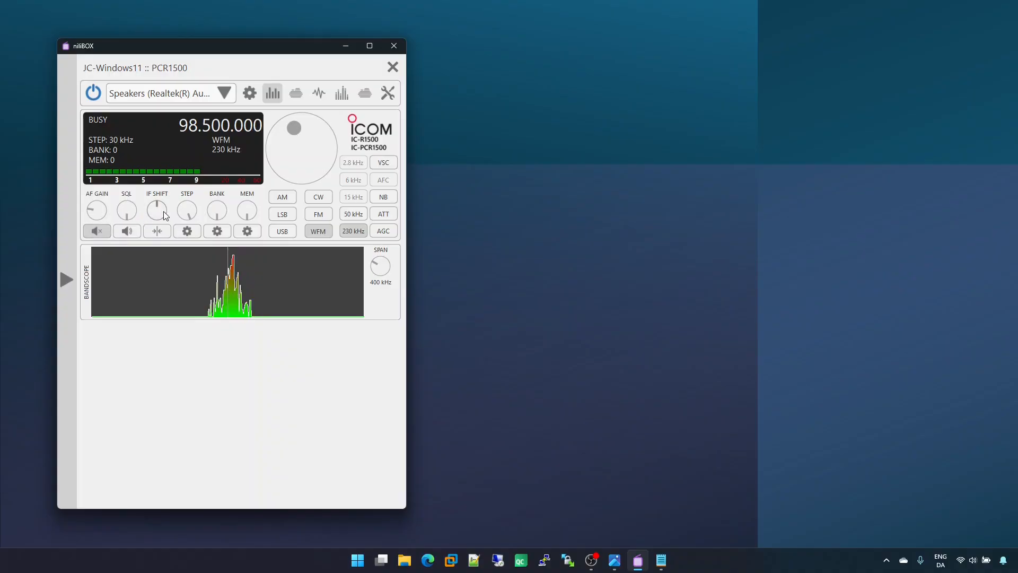
# Step: Turn the IF shift in both directions and return it to the centre position
pyautogui.scroll(2, 163, 211)
pyautogui.scroll(-2, 163, 211)
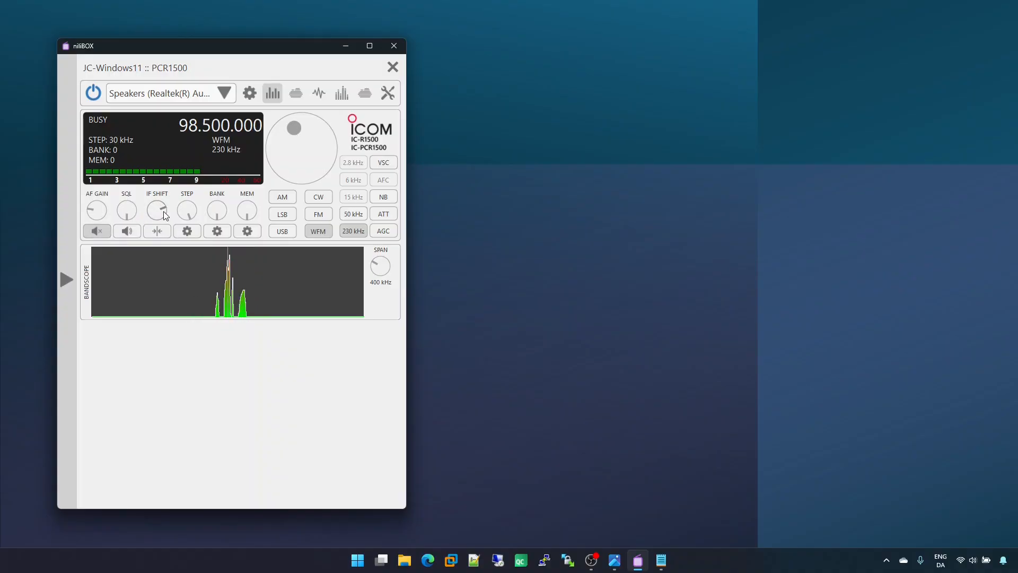
pyautogui.scroll(-2, 164, 211)
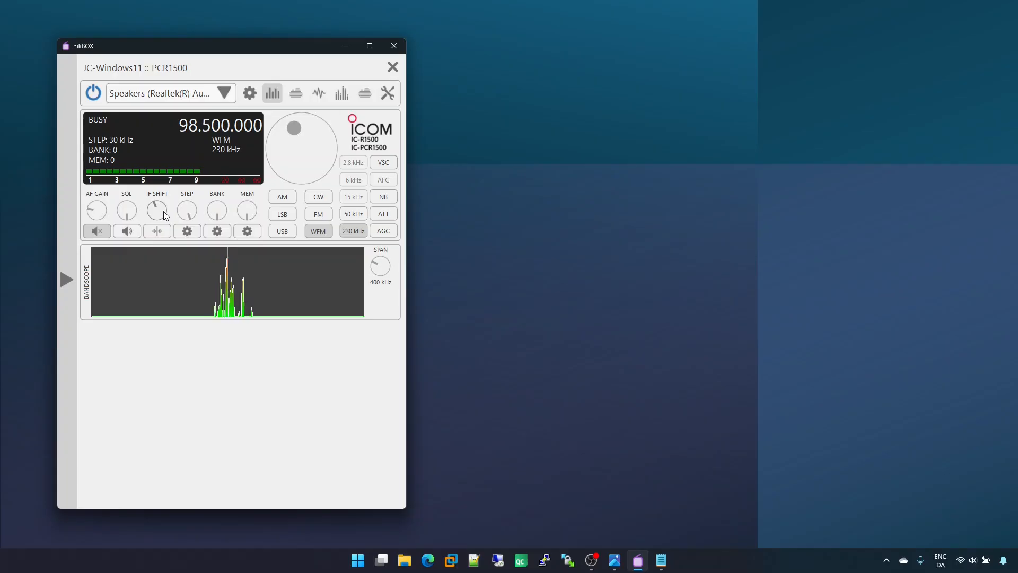
pyautogui.scroll(2, 164, 211)
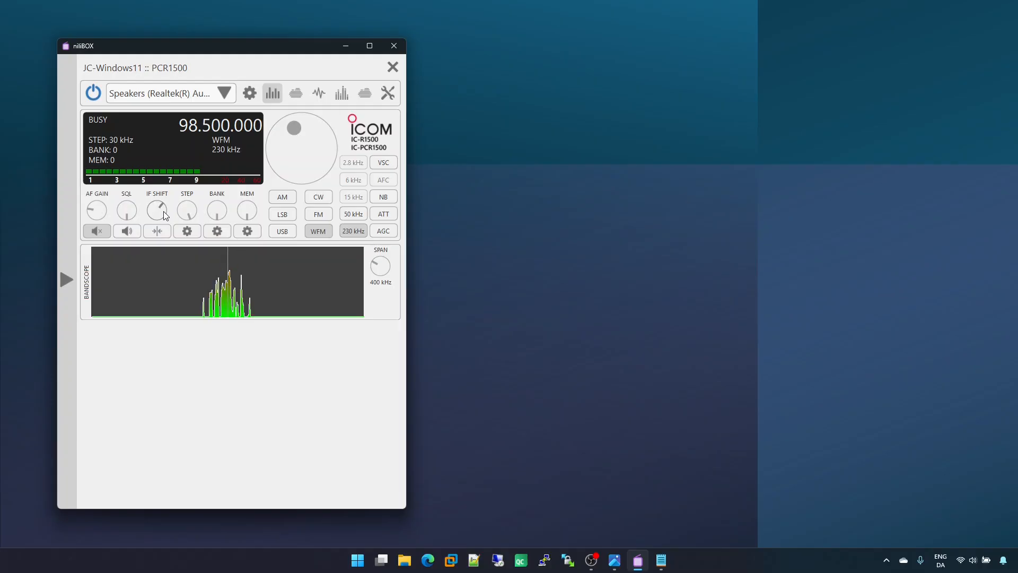
pyautogui.scroll(3, 164, 211)
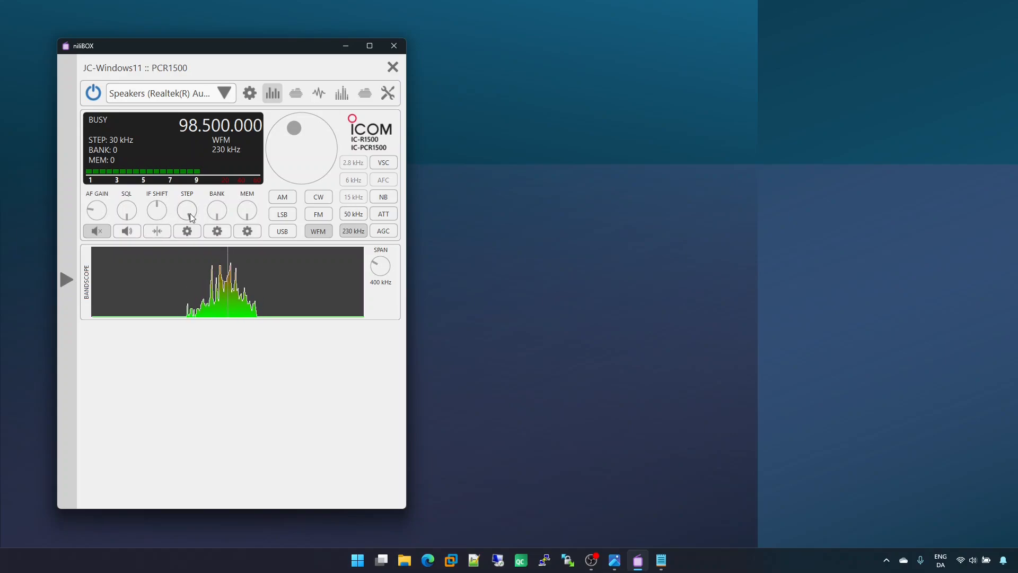
# Step: Tune up to 98.530.000, raise the tuning step to 100 kHz and tune to 98.430.000 with the main dial
pyautogui.scroll(3, 302, 148)
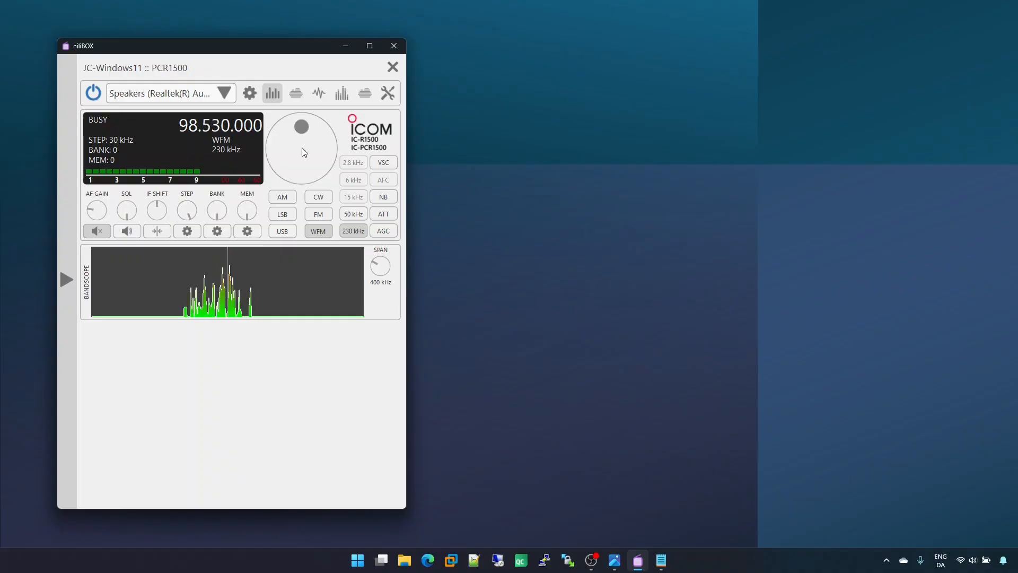
pyautogui.scroll(-2, 303, 149)
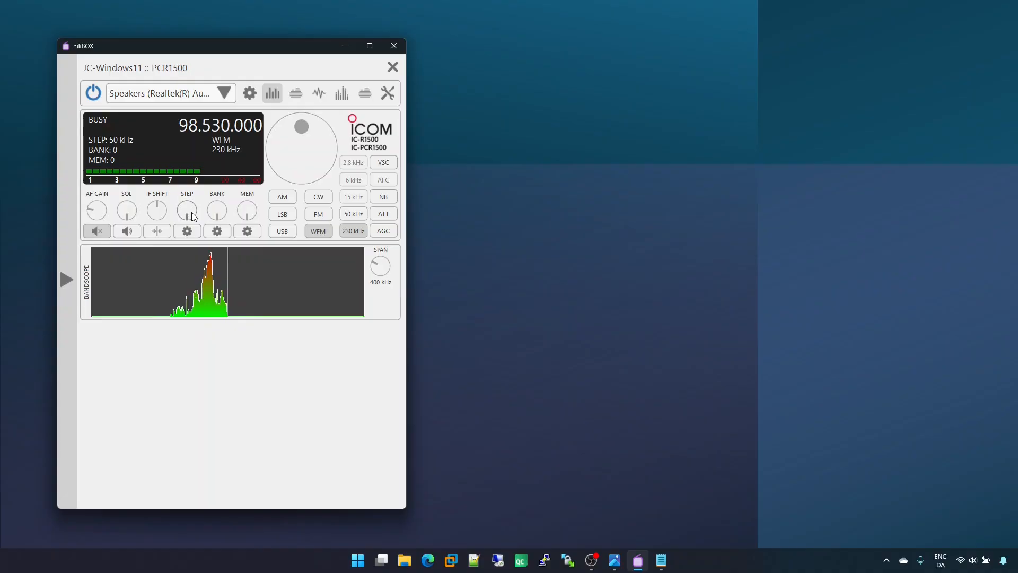
pyautogui.scroll(1, 192, 213)
pyautogui.scroll(3, 303, 145)
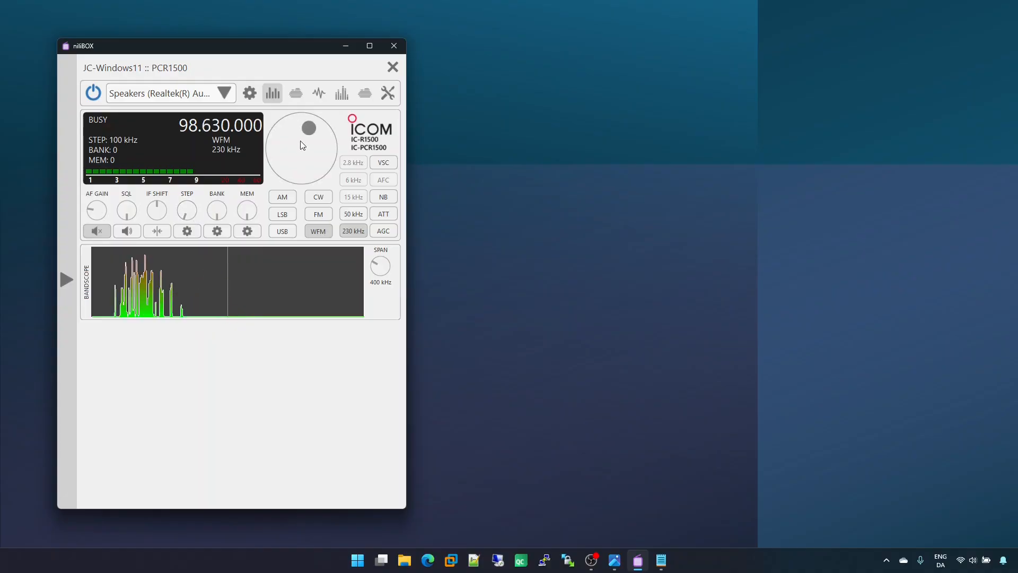
pyautogui.scroll(-2, 302, 145)
pyautogui.scroll(-1, 302, 144)
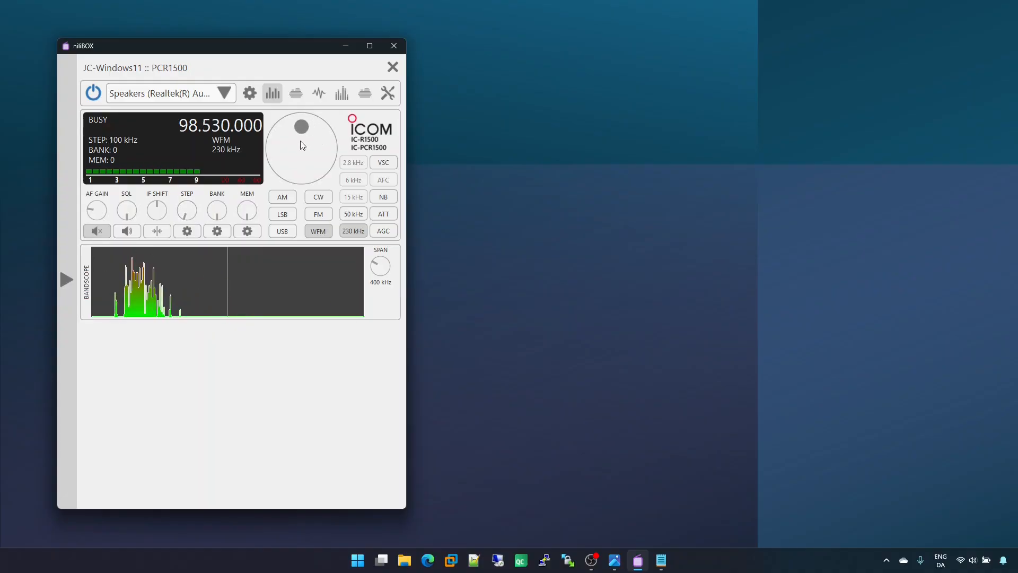
pyautogui.scroll(-1, 302, 145)
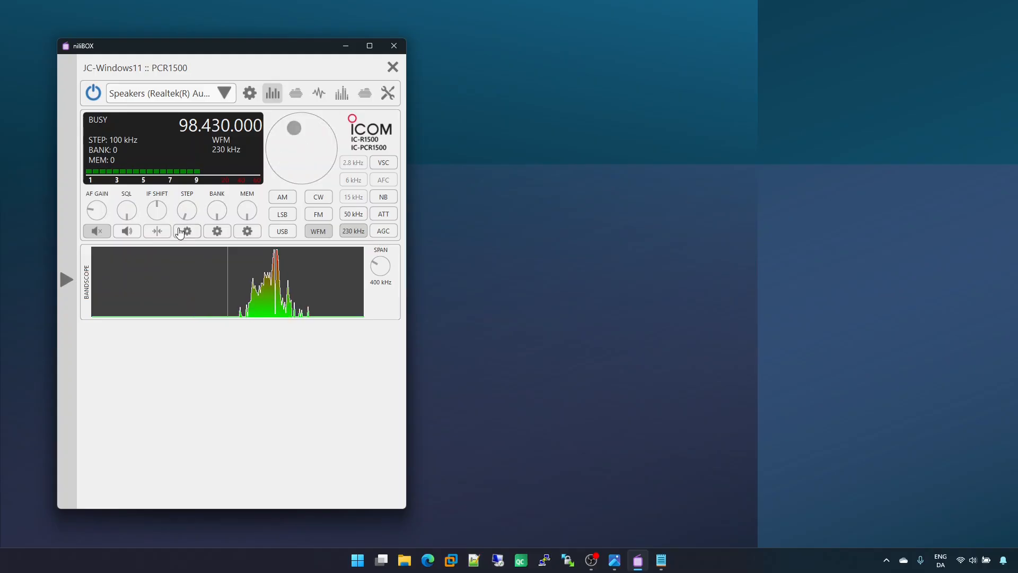
# Step: Set the tuning step to 10 MHz and tune down to 58.430.000 with the main dial
pyautogui.scroll(1, 194, 211)
pyautogui.scroll(3, 194, 211)
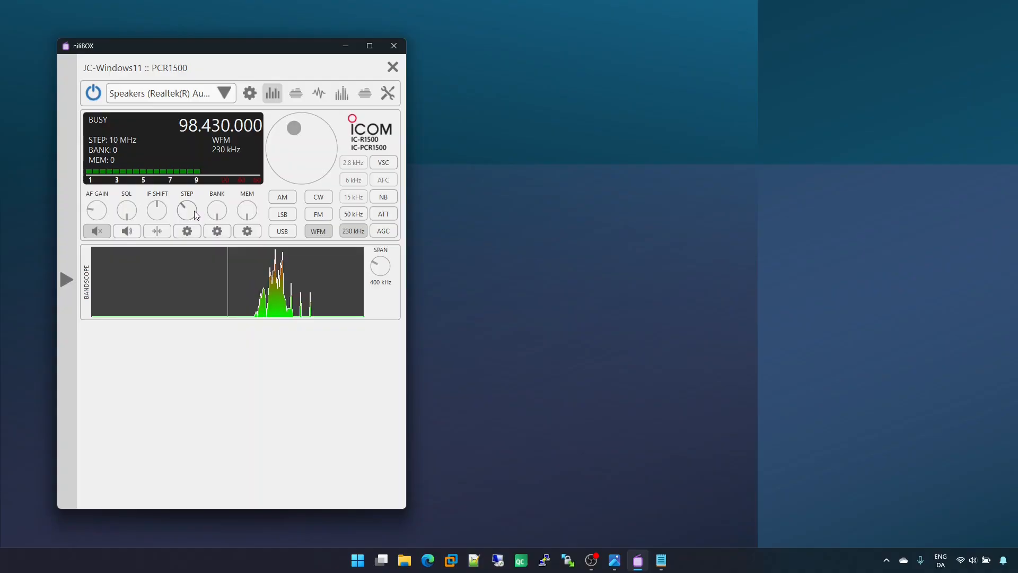
pyautogui.scroll(-1, 290, 154)
pyautogui.scroll(-3, 288, 148)
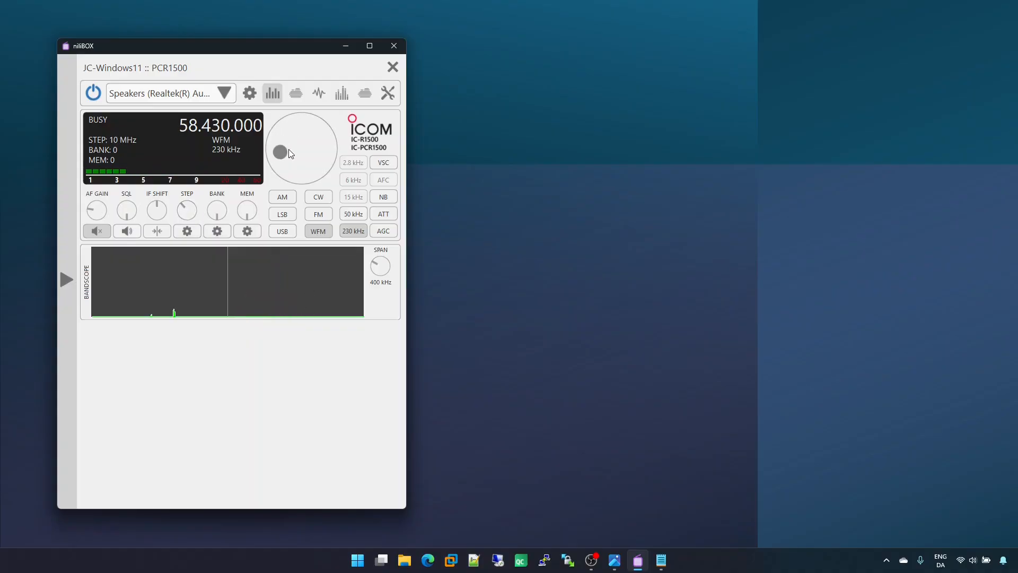
# Step: Tune directly to 98.5 MHz with a 100 kHz tuning step, and briefly unmute the audio before muting it again
pyautogui.scroll(-4, 193, 211)
pyautogui.scroll(-5, 193, 212)
pyautogui.scroll(4, 190, 214)
pyautogui.write('98.5')
pyautogui.press('Return')
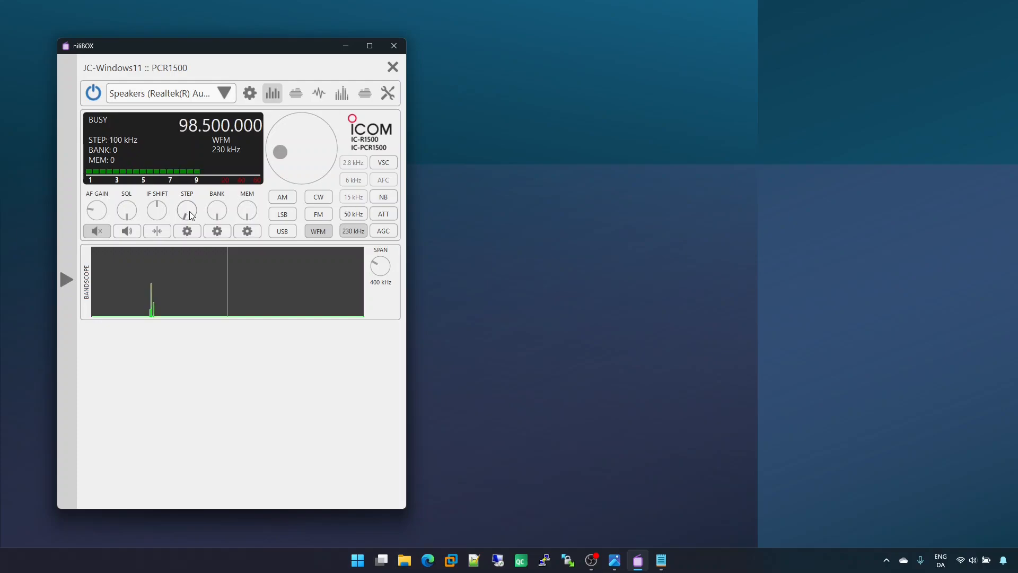
pyautogui.click(96, 234)
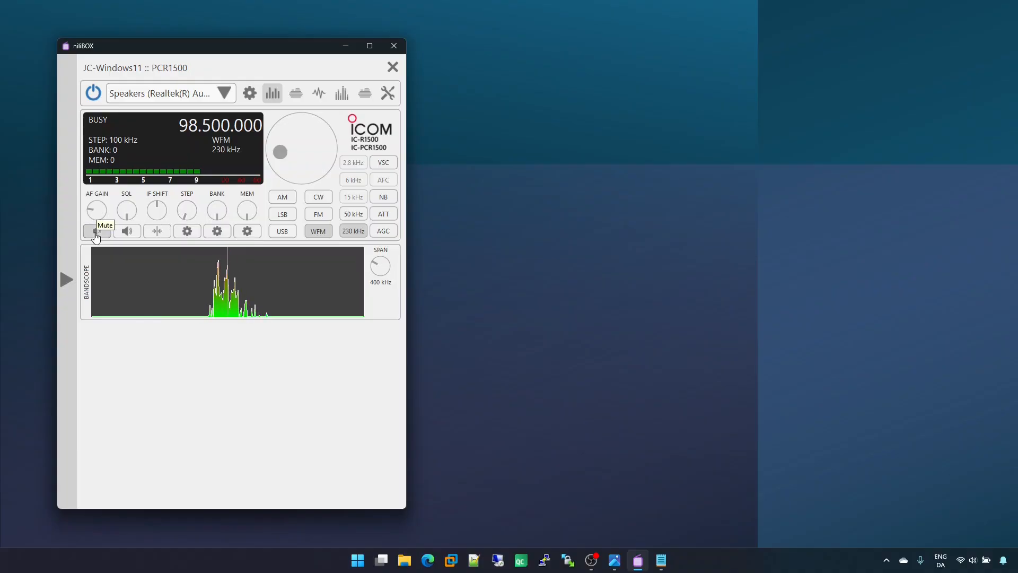
pyautogui.click(96, 233)
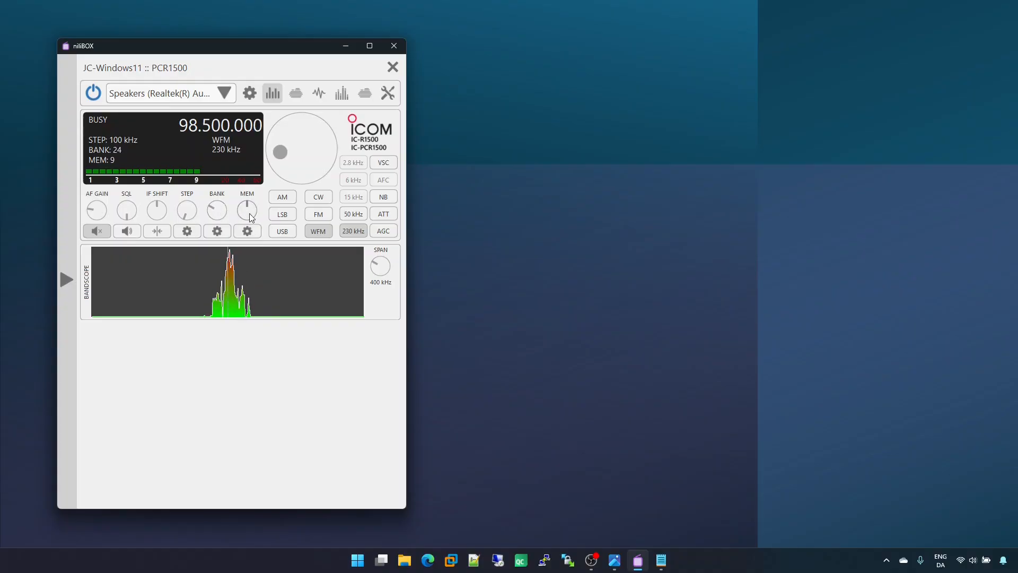
# Step: Return both the memory selector and the bank selector to 0
pyautogui.scroll(-9, 252, 218)
pyautogui.scroll(-6, 226, 218)
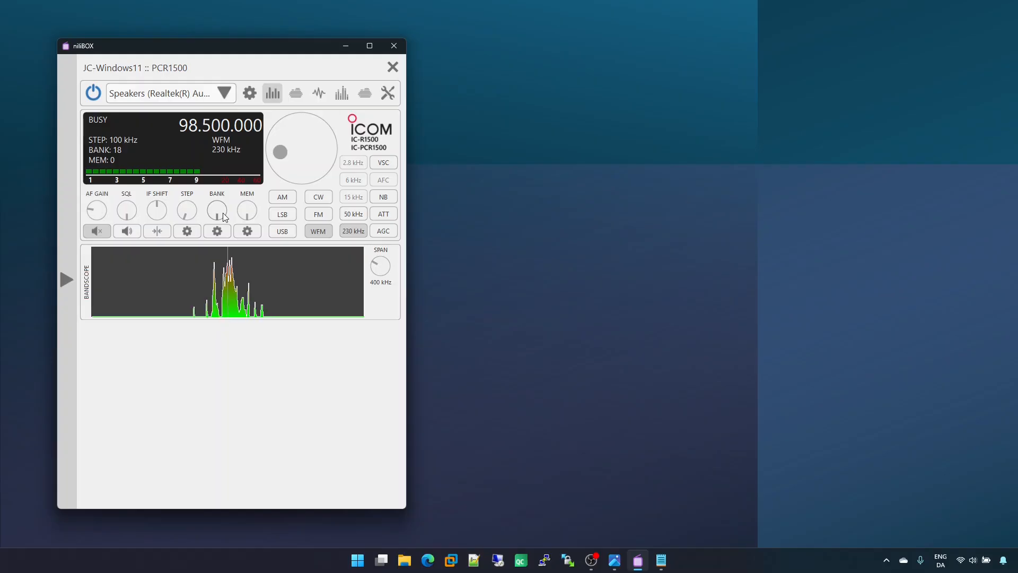
pyautogui.scroll(-18, 223, 212)
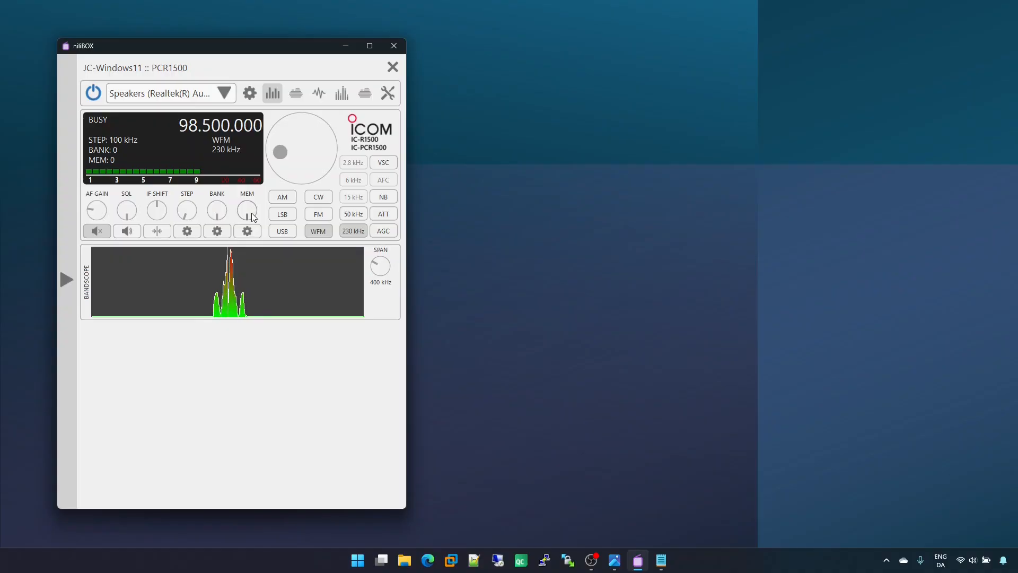
# Step: Select memory 1 in bank 0 and store the current frequency there under the name "memory 1"
pyautogui.scroll(3, 254, 217)
pyautogui.scroll(-2, 253, 217)
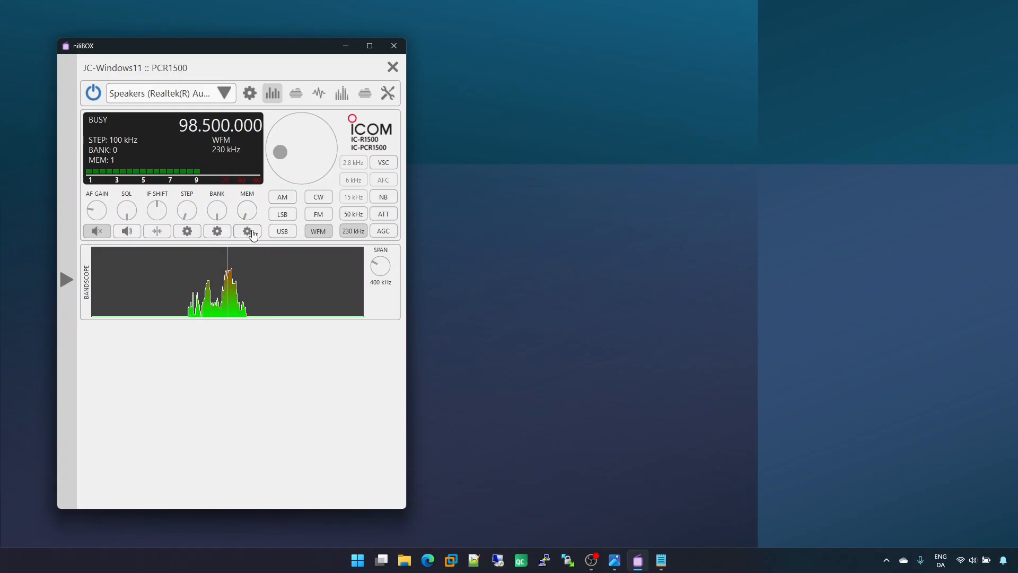
pyautogui.click(248, 231)
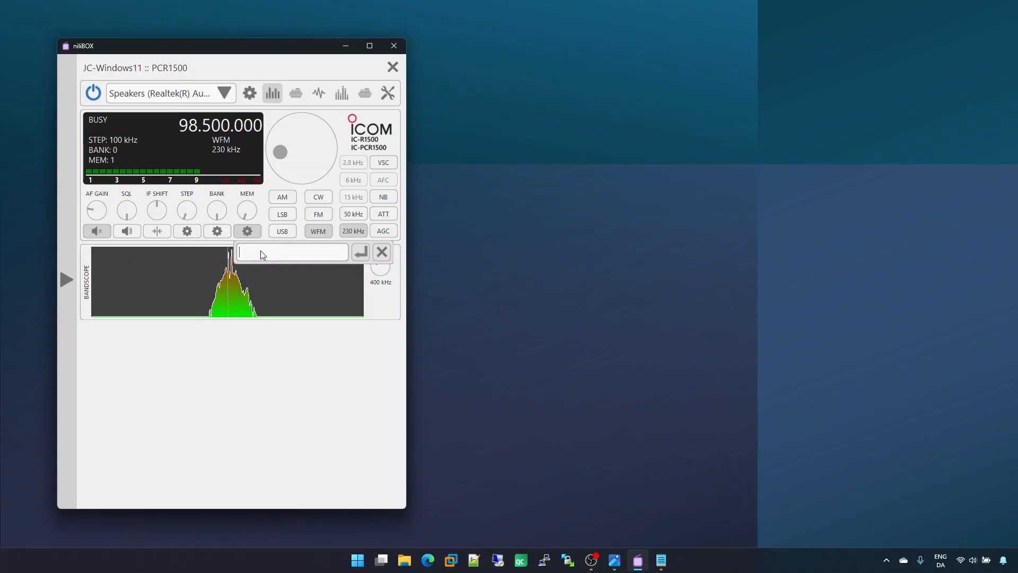
pyautogui.write('memo')
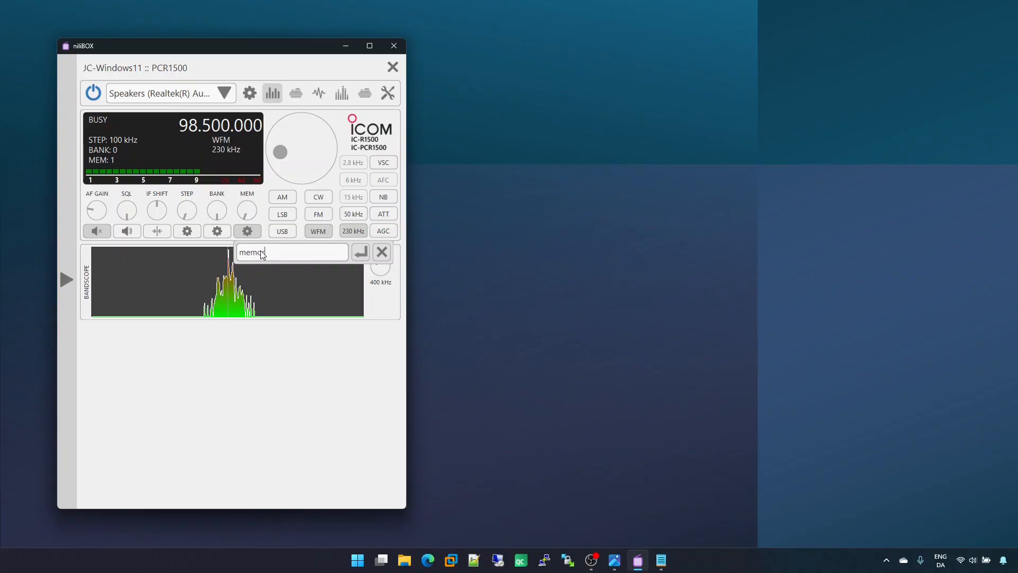
pyautogui.write('ry 1')
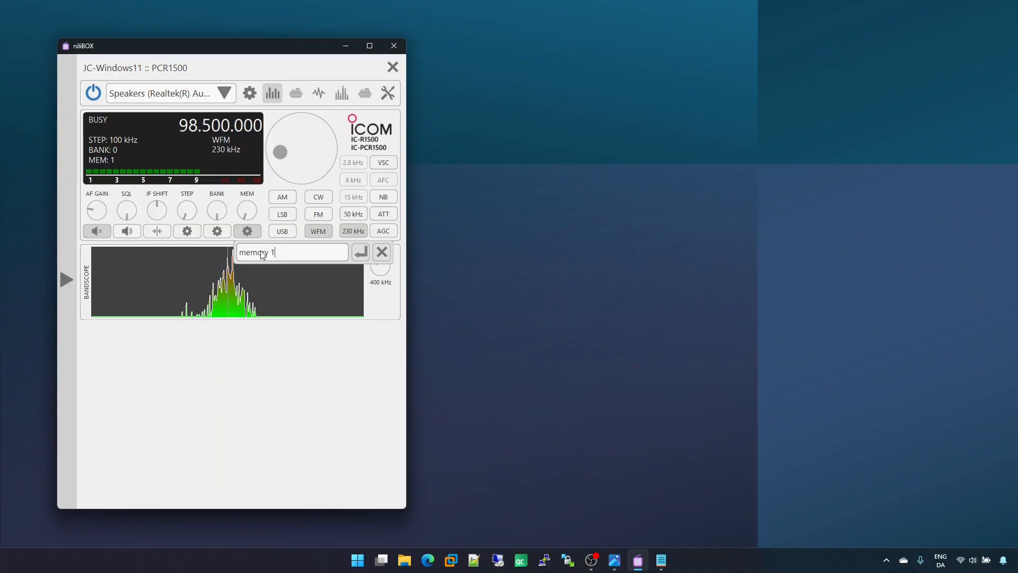
pyautogui.click(361, 254)
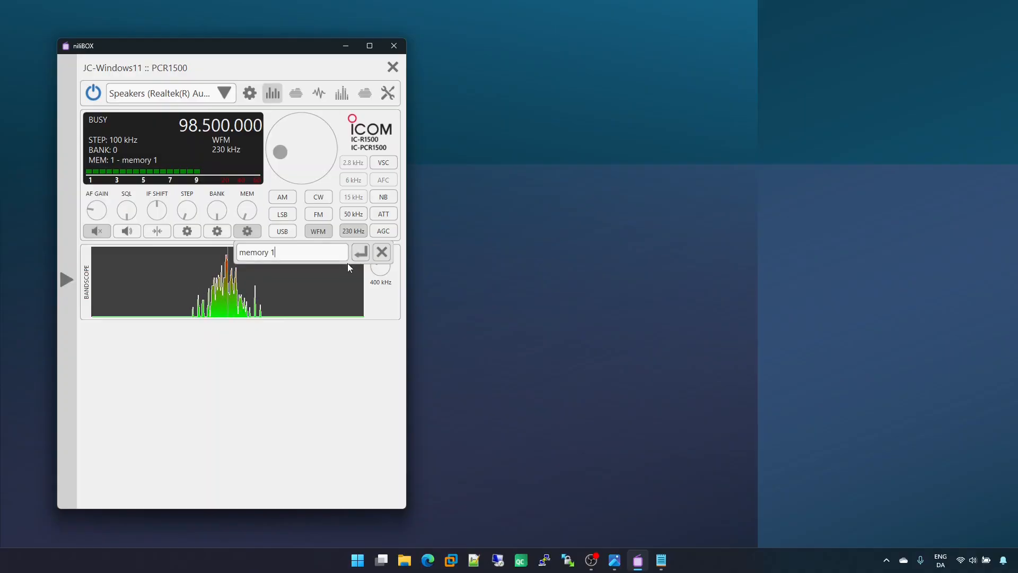
pyautogui.click(319, 321)
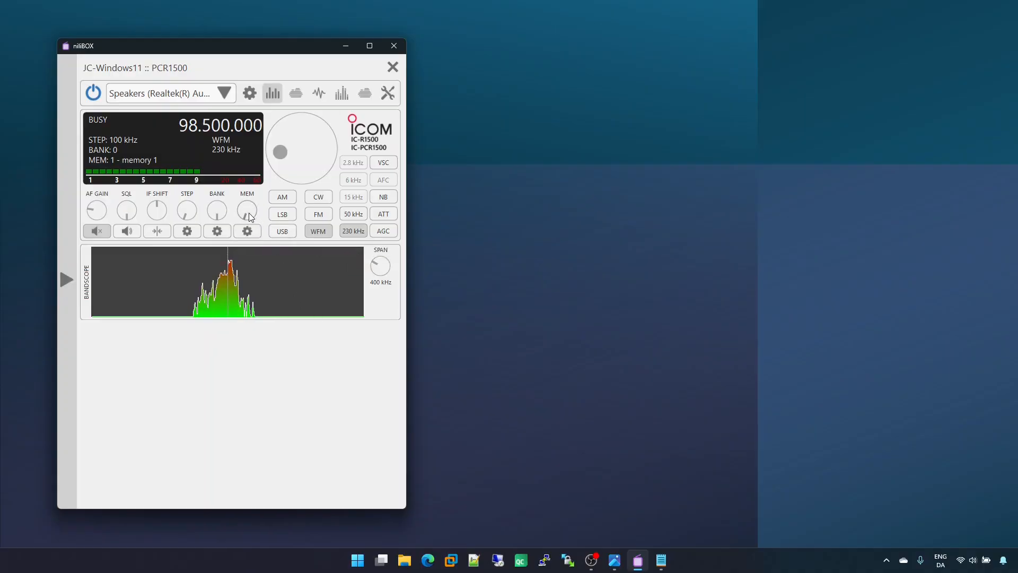
# Step: Select memory 0, tune down to 95.600.000 with the main dial, and set AM mode with the 15 kHz filter
pyautogui.scroll(-1, 250, 217)
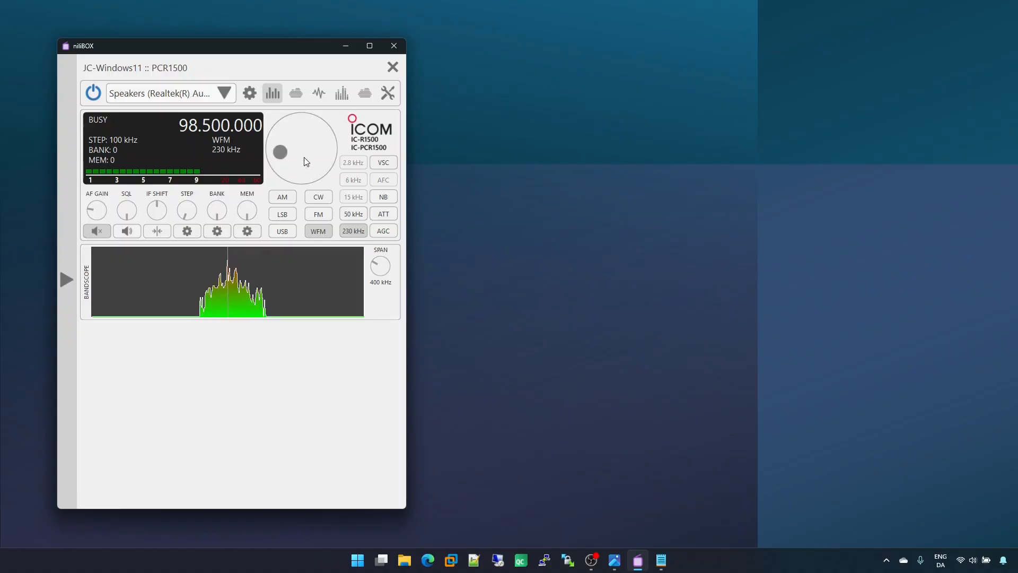
pyautogui.scroll(-20, 305, 161)
pyautogui.scroll(-7, 304, 157)
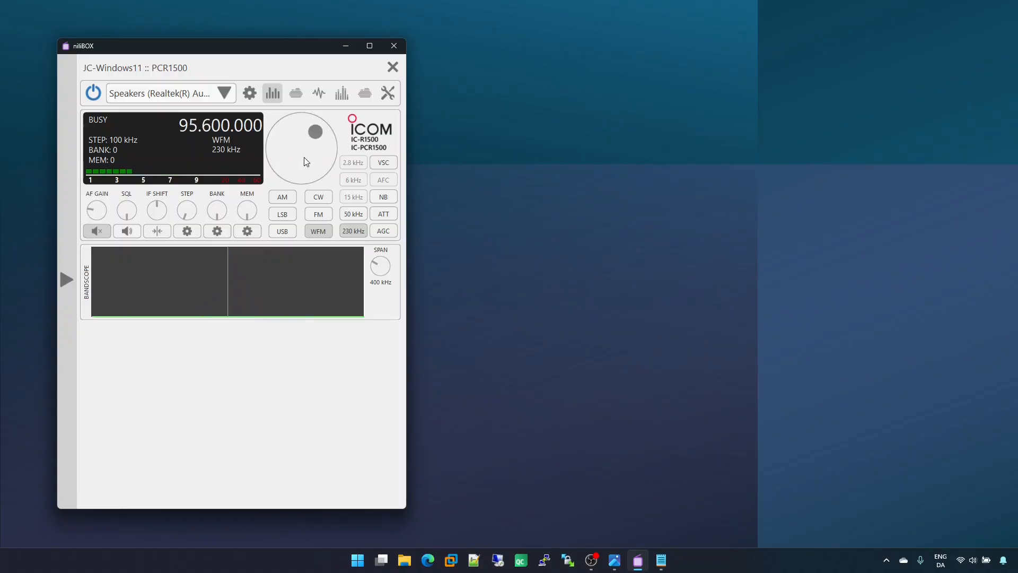
pyautogui.click(283, 198)
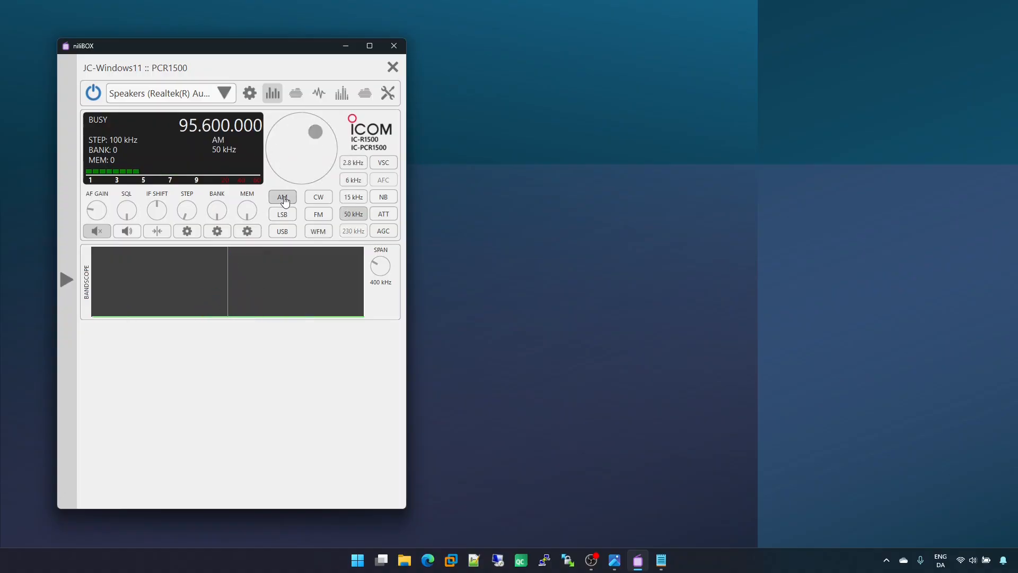
pyautogui.click(358, 197)
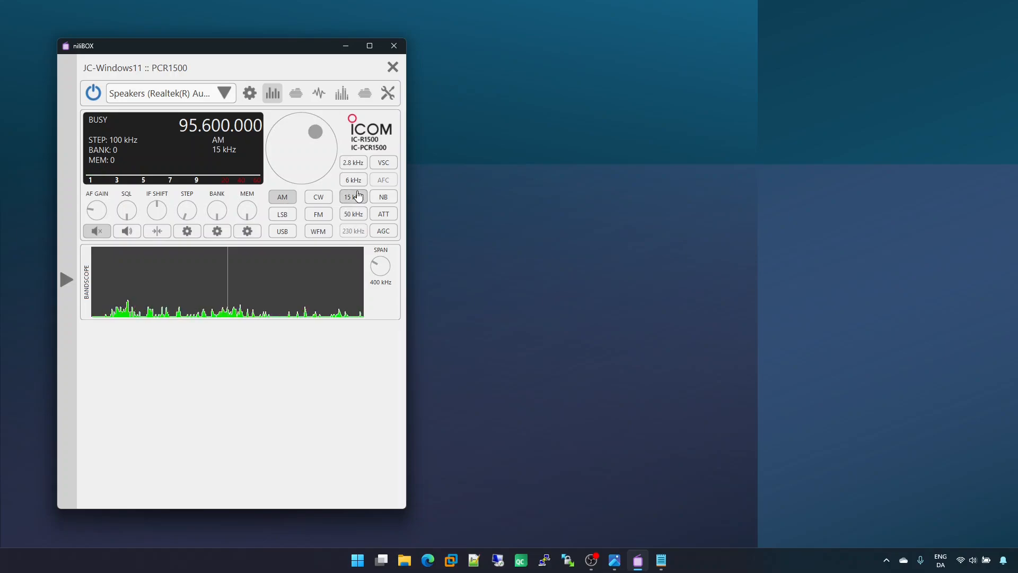
# Step: Store the current frequency and mode in memory 0 under the name "memory 0"
pyautogui.click(249, 232)
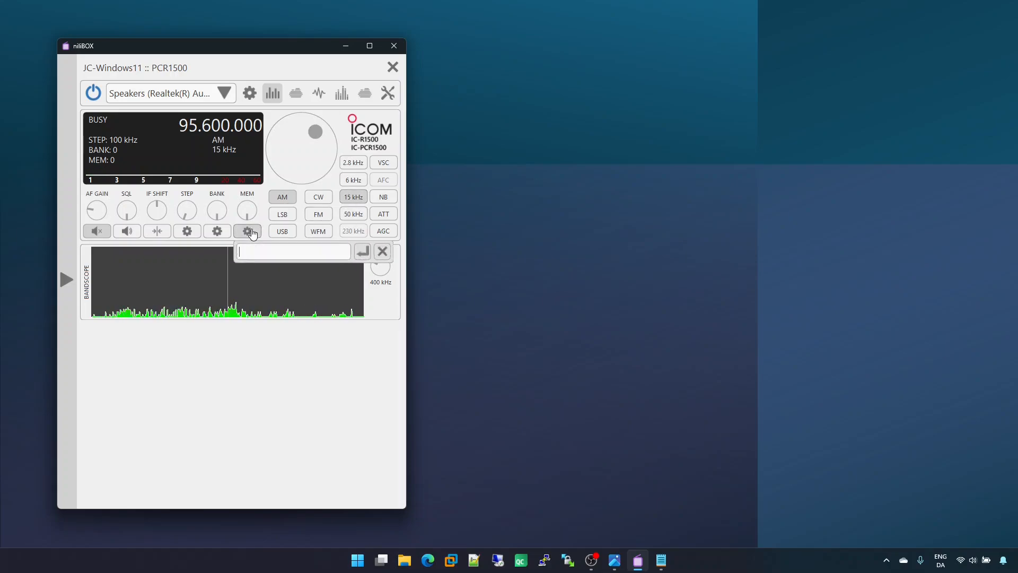
pyautogui.write('mem')
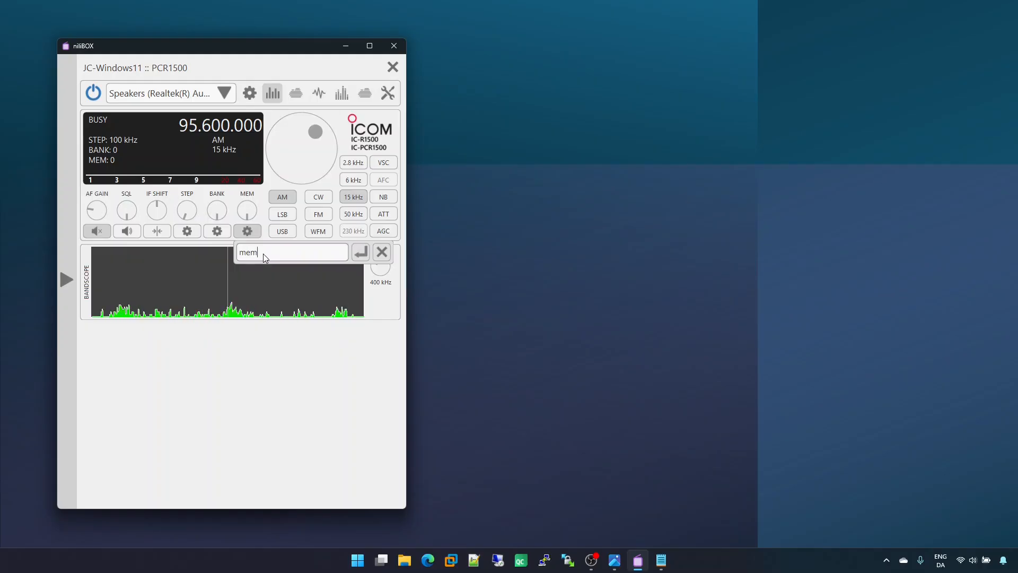
pyautogui.write('ory 0')
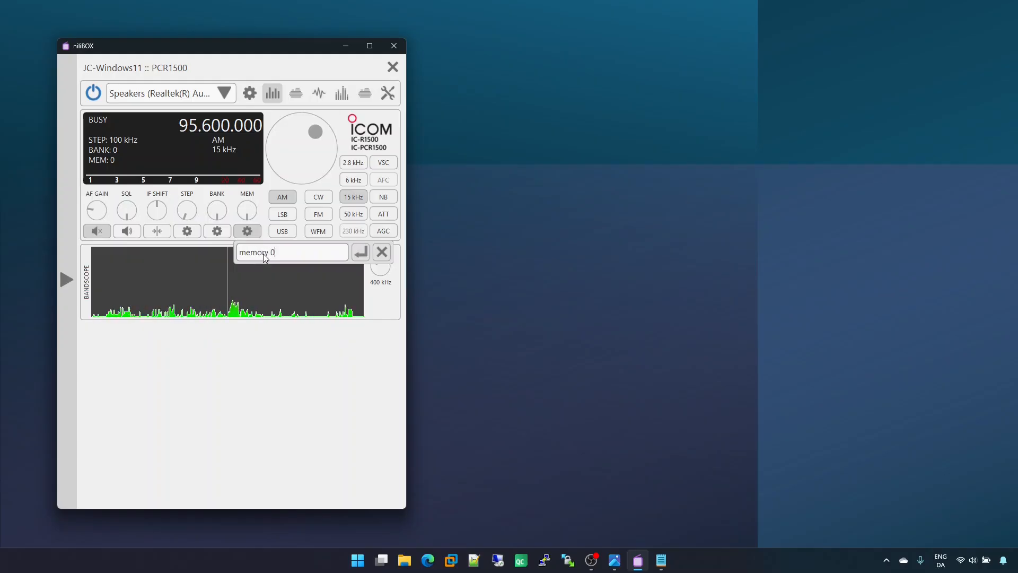
pyautogui.click(361, 257)
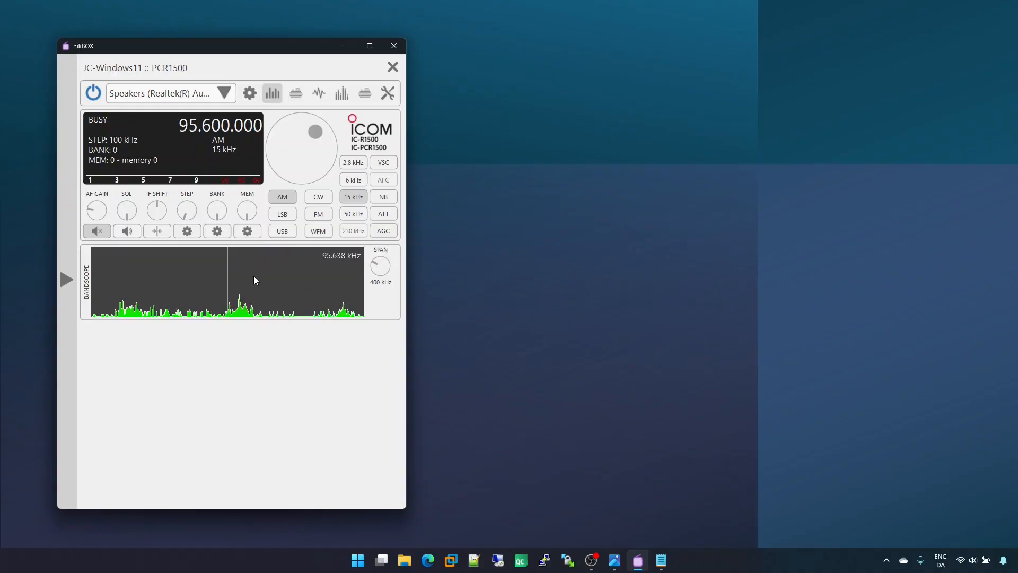
# Step: Switch back and forth between memories 1 and 0 to test the recall of the stored settings, ending on memory 0
pyautogui.scroll(1, 249, 213)
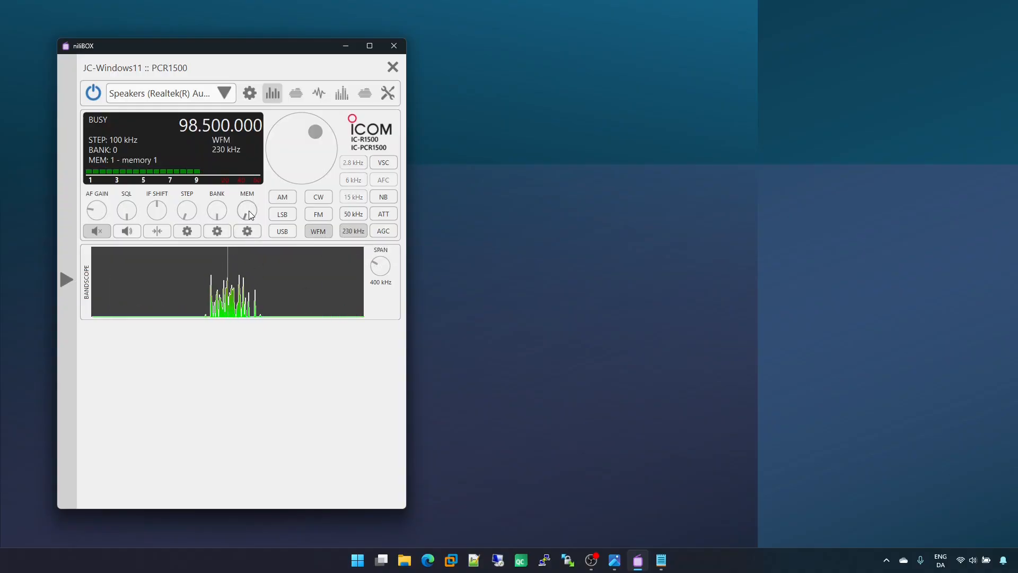
pyautogui.scroll(-1, 250, 213)
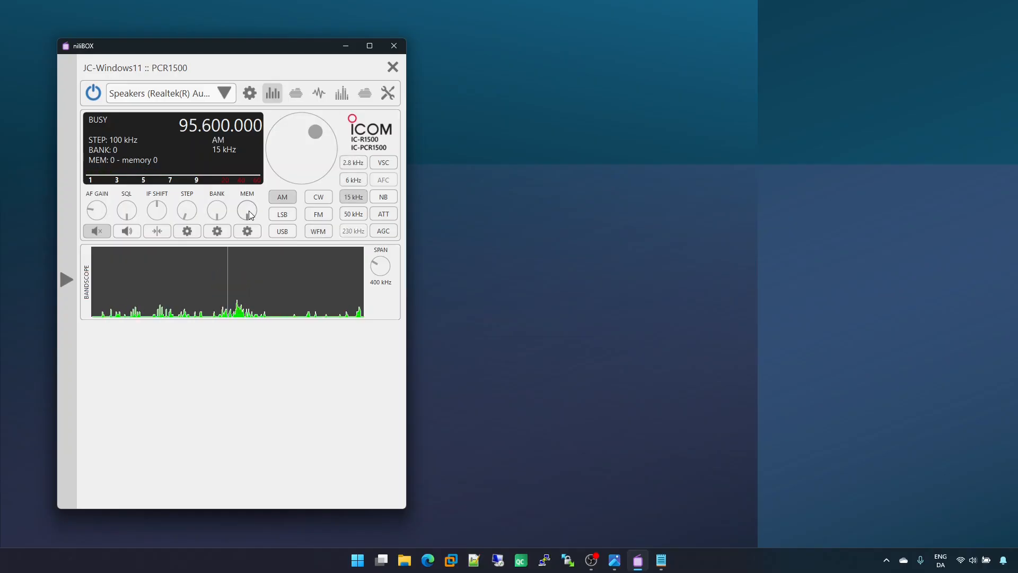
pyautogui.scroll(1, 250, 213)
pyautogui.scroll(-1, 250, 213)
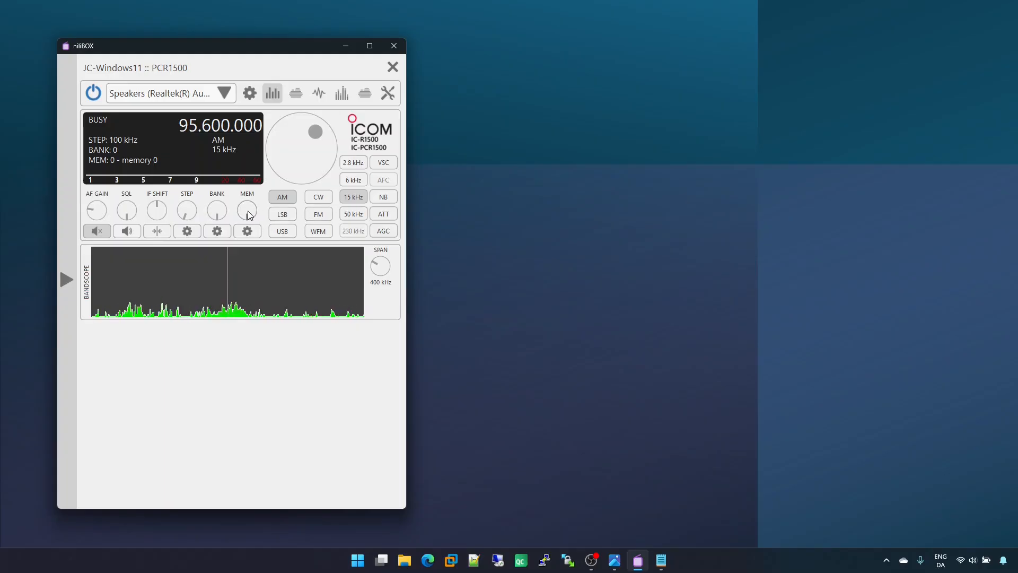
pyautogui.scroll(1, 249, 213)
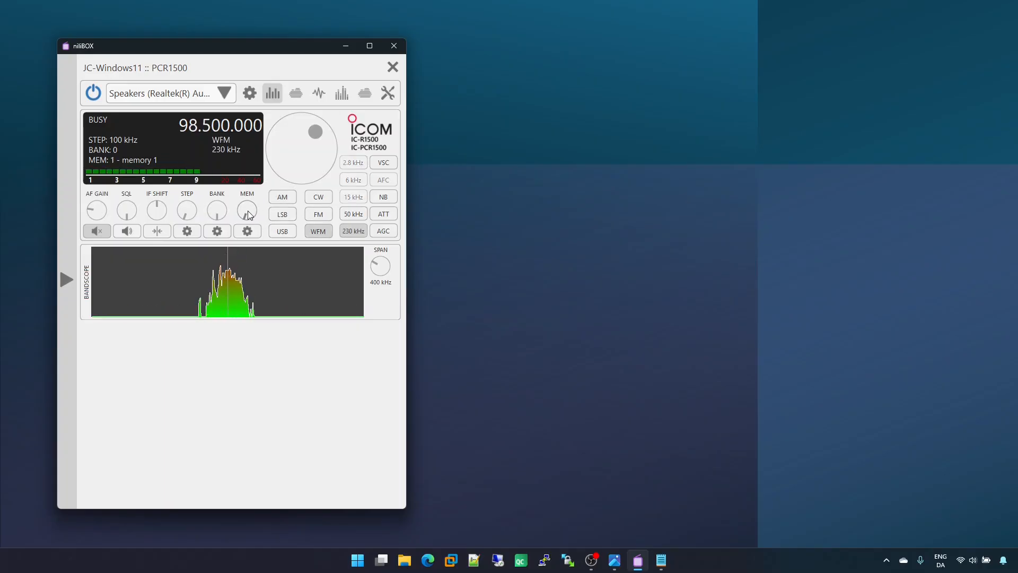
pyautogui.scroll(-1, 249, 213)
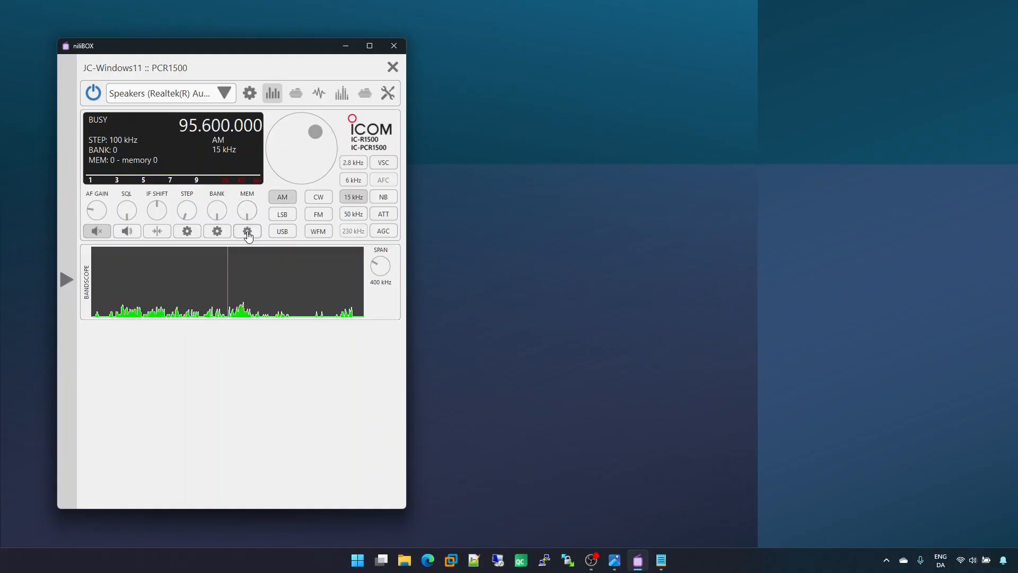
# Step: Clear the contents of memory 0 and switch between memories 1 and 0 to check recall, ending on memory 0
pyautogui.click(248, 232)
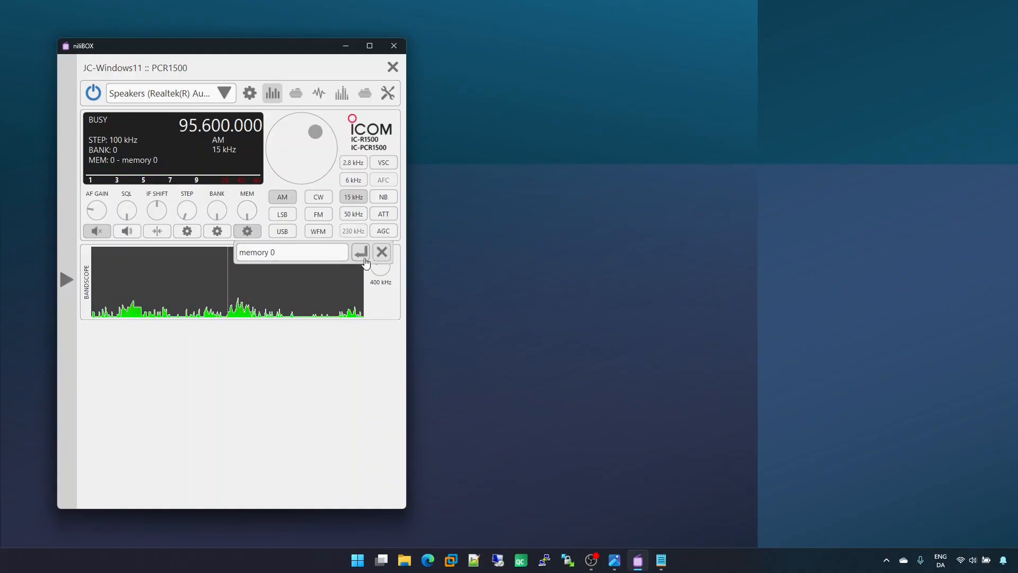
pyautogui.click(381, 255)
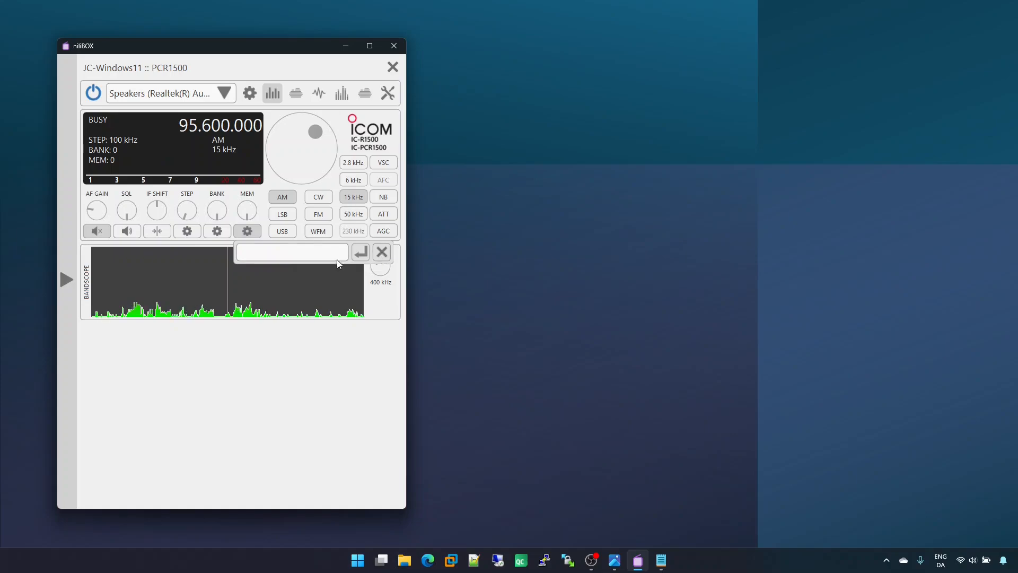
pyautogui.click(247, 232)
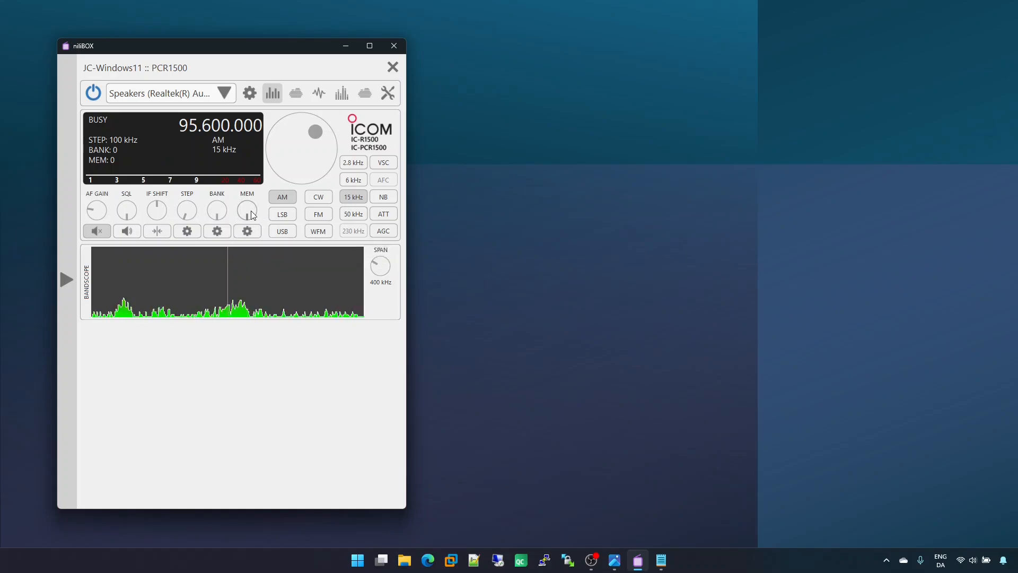
pyautogui.scroll(1, 250, 211)
pyautogui.scroll(-1, 250, 211)
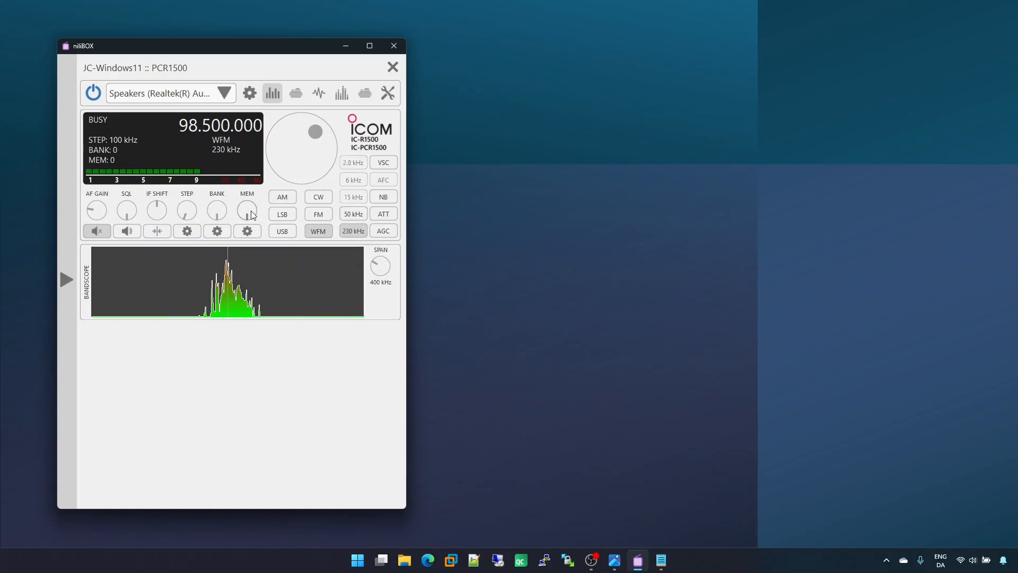
pyautogui.scroll(2, 251, 211)
pyautogui.scroll(-2, 251, 211)
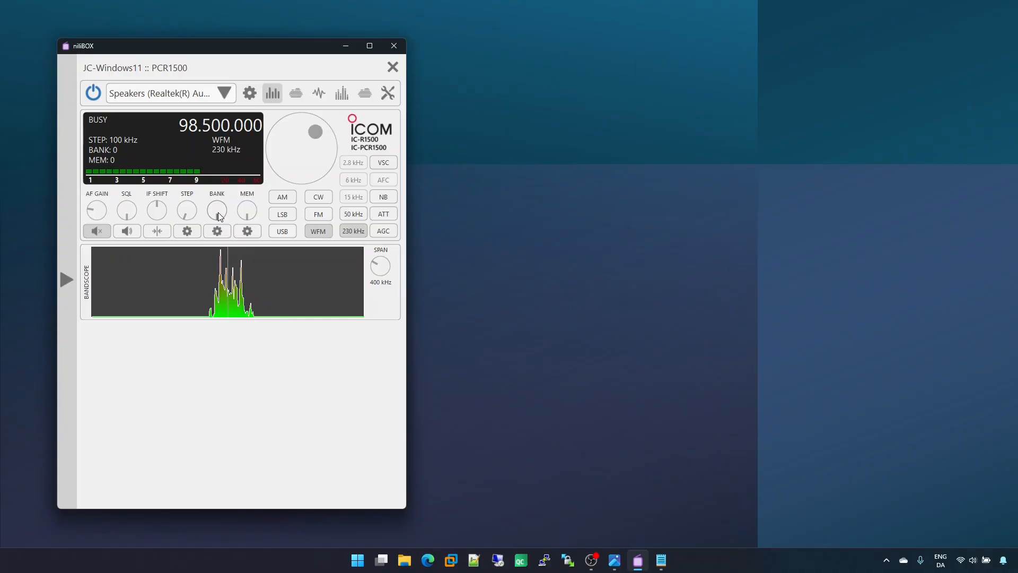
# Step: Name bank 0 "fm radio", and switch to bank 1 and back to bank 0
pyautogui.click(217, 231)
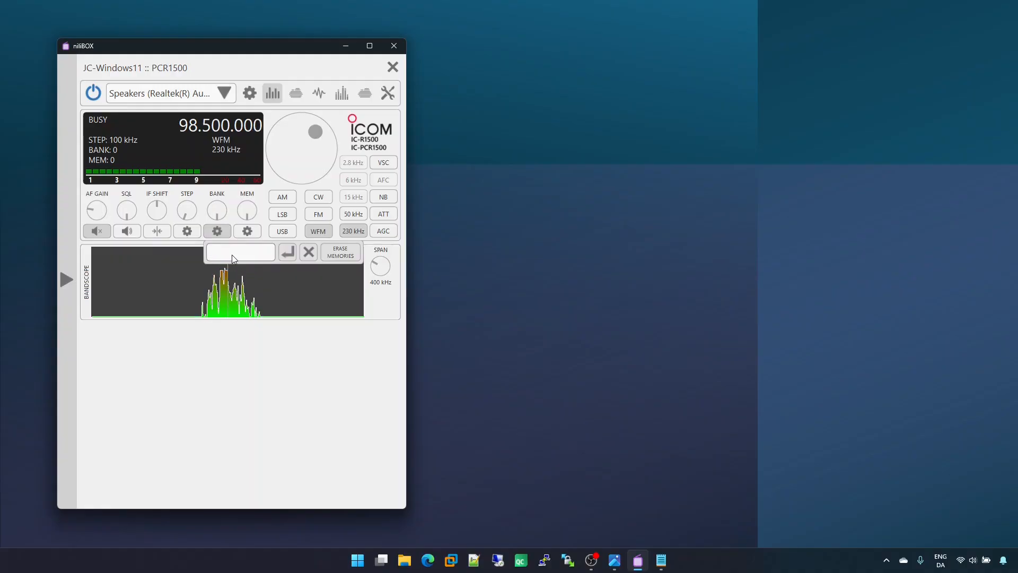
pyautogui.write('fm ')
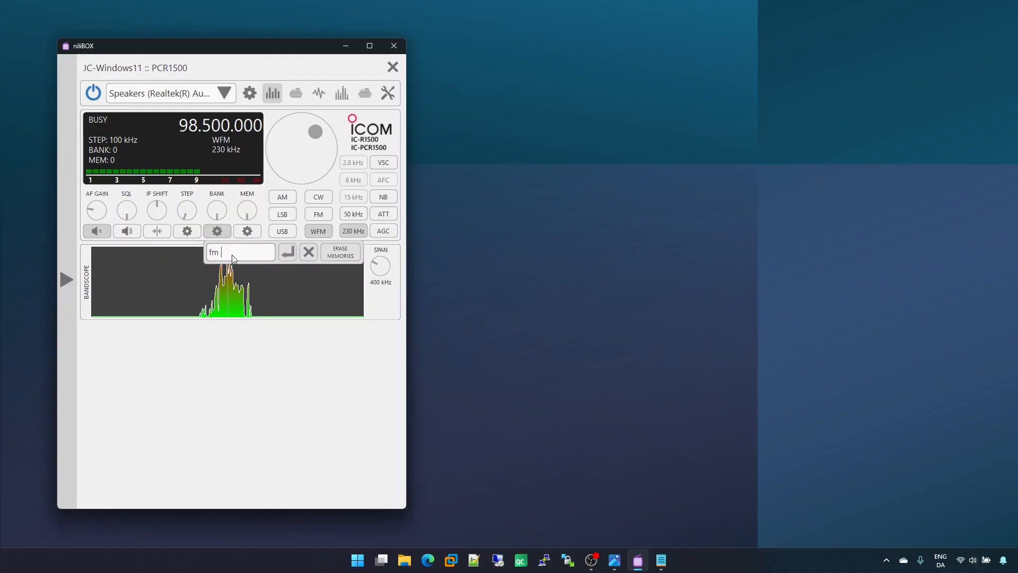
pyautogui.write('radio')
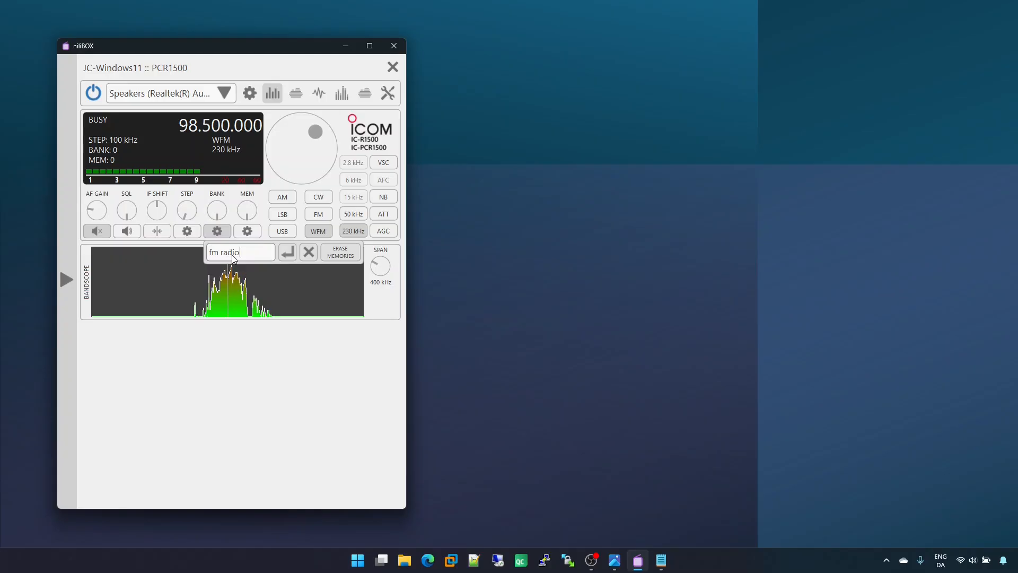
pyautogui.click(288, 255)
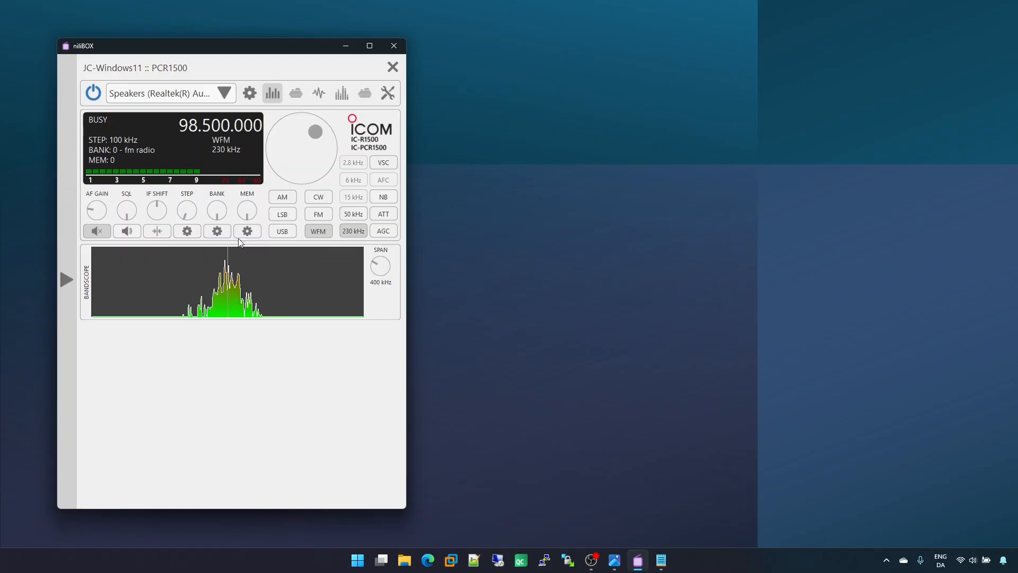
pyautogui.scroll(1, 222, 214)
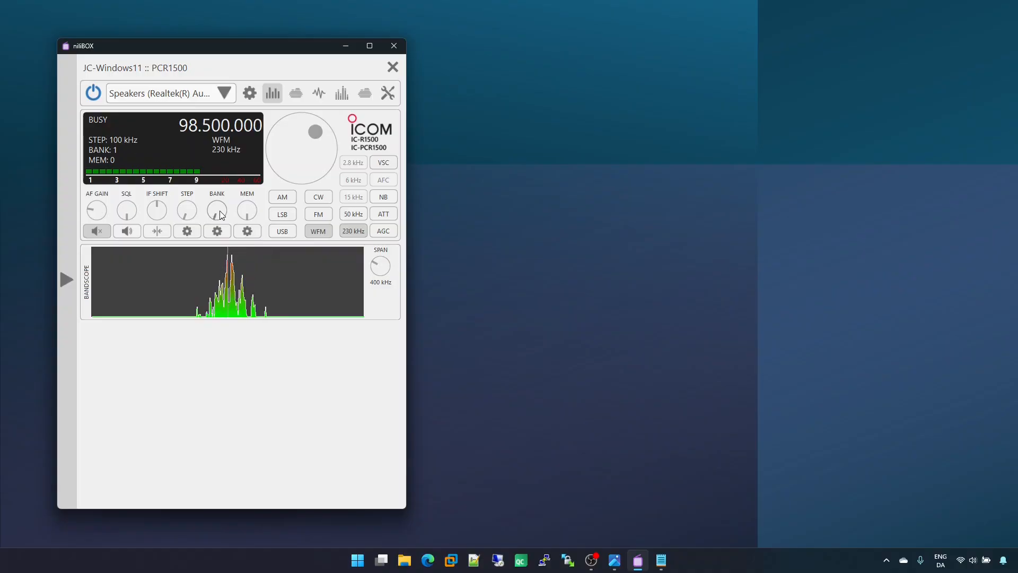
pyautogui.scroll(-1, 221, 214)
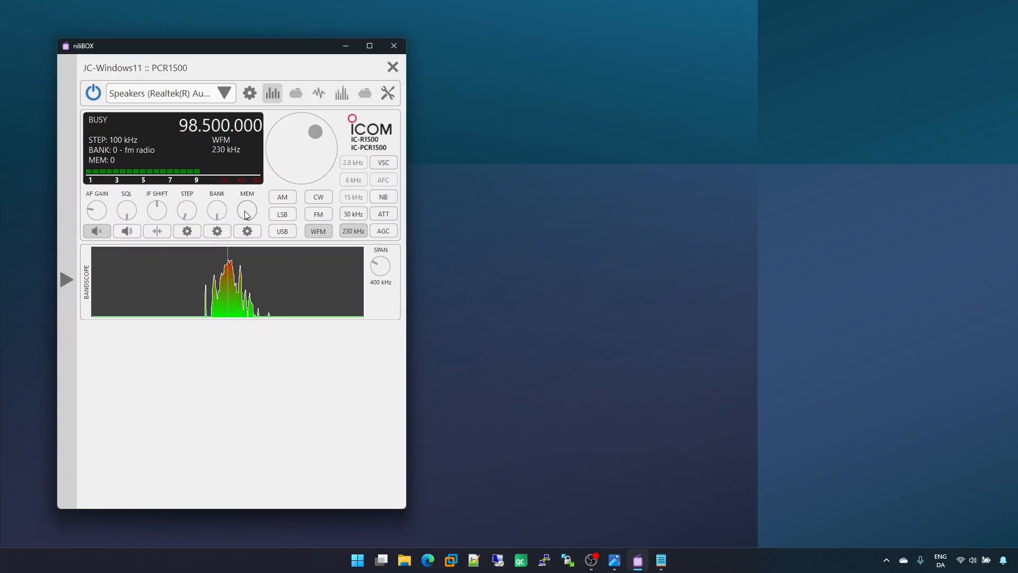
# Step: Select memory 1 in bank 0, and switch to bank 1 and back to bank 0
pyautogui.scroll(1, 247, 215)
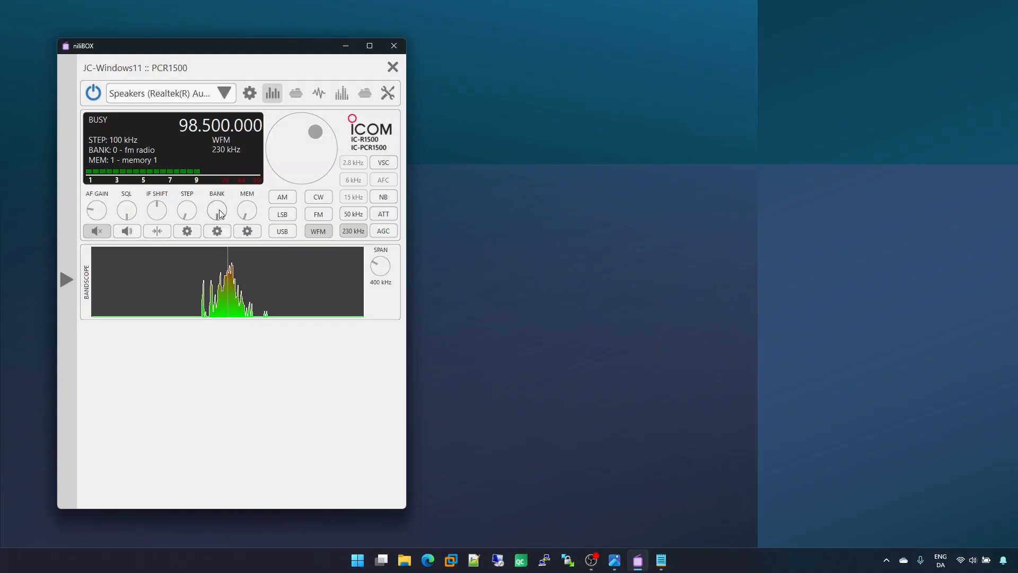
pyautogui.scroll(1, 222, 213)
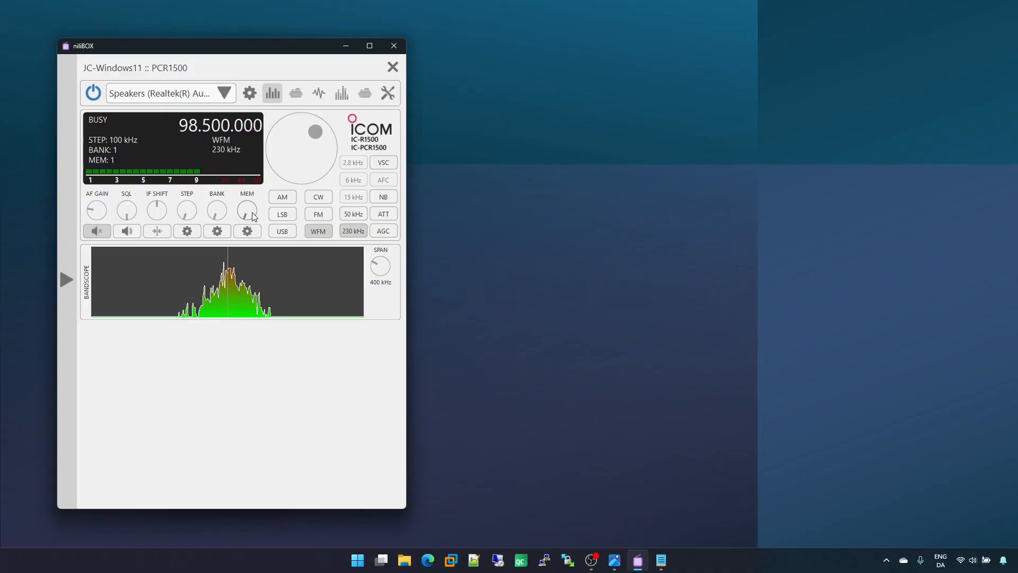
pyautogui.scroll(-1, 221, 215)
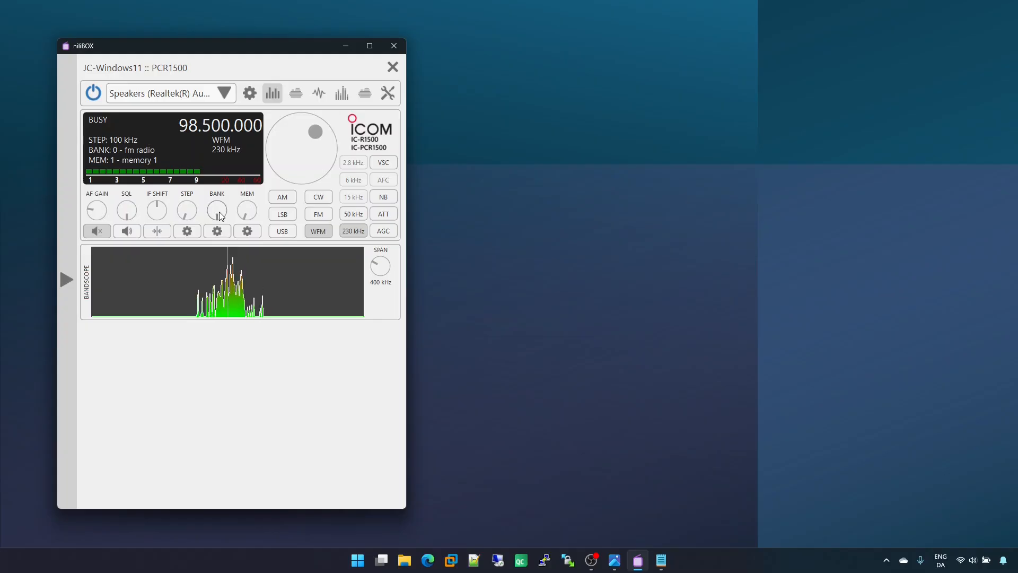
# Step: Clear the name of bank 0 and close the bank settings
pyautogui.click(217, 232)
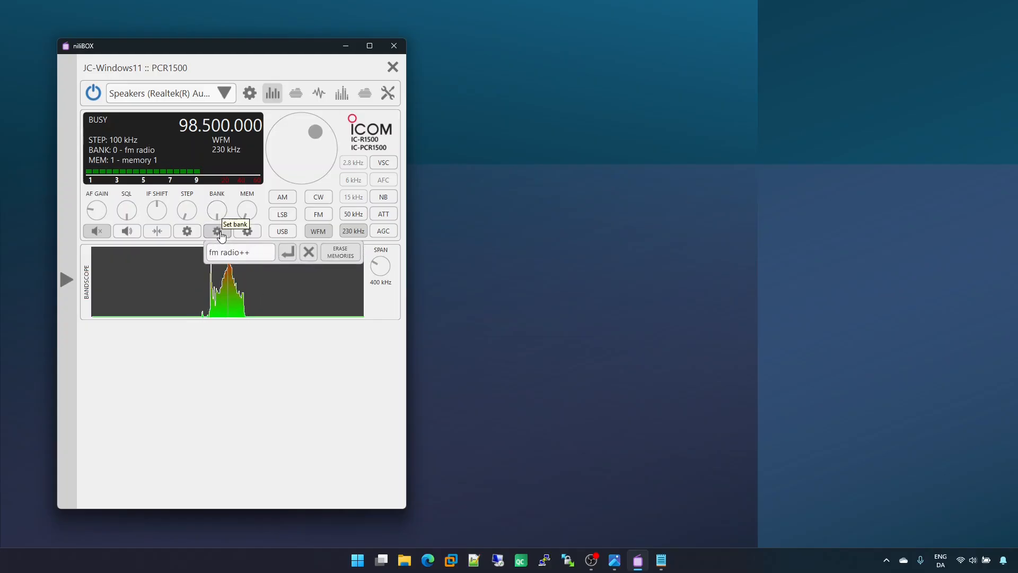
pyautogui.click(309, 253)
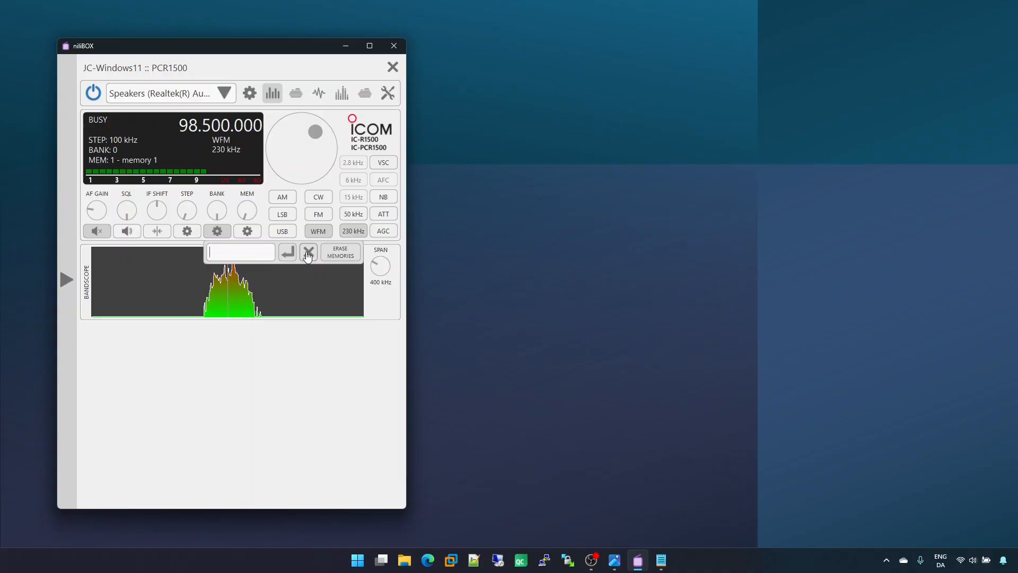
pyautogui.click(217, 230)
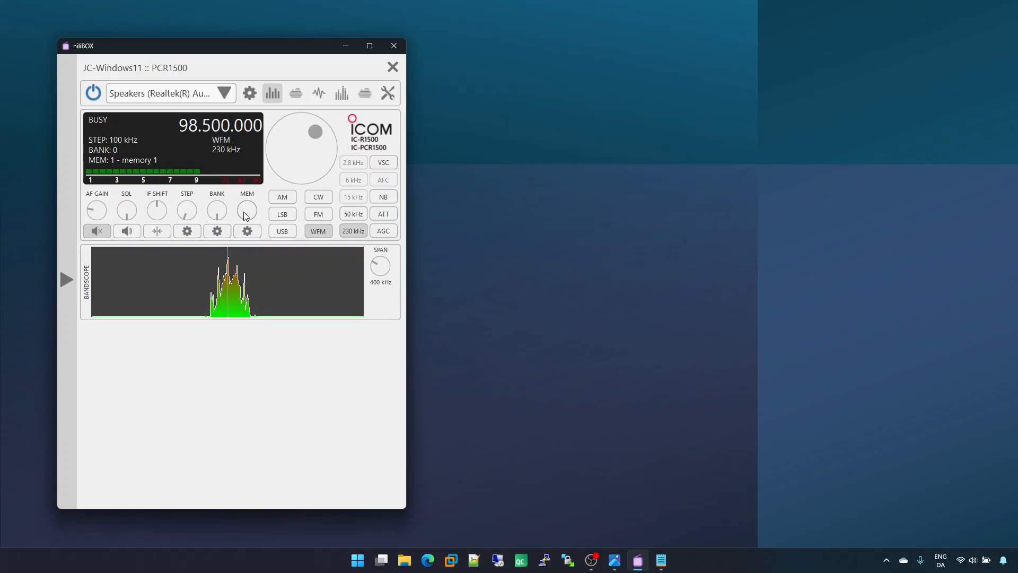
# Step: Tune to 96.500 MHz on empty memory 2 and return to memory 1 to test the recall of its stored frequency
pyautogui.scroll(-1, 244, 213)
pyautogui.scroll(1, 244, 213)
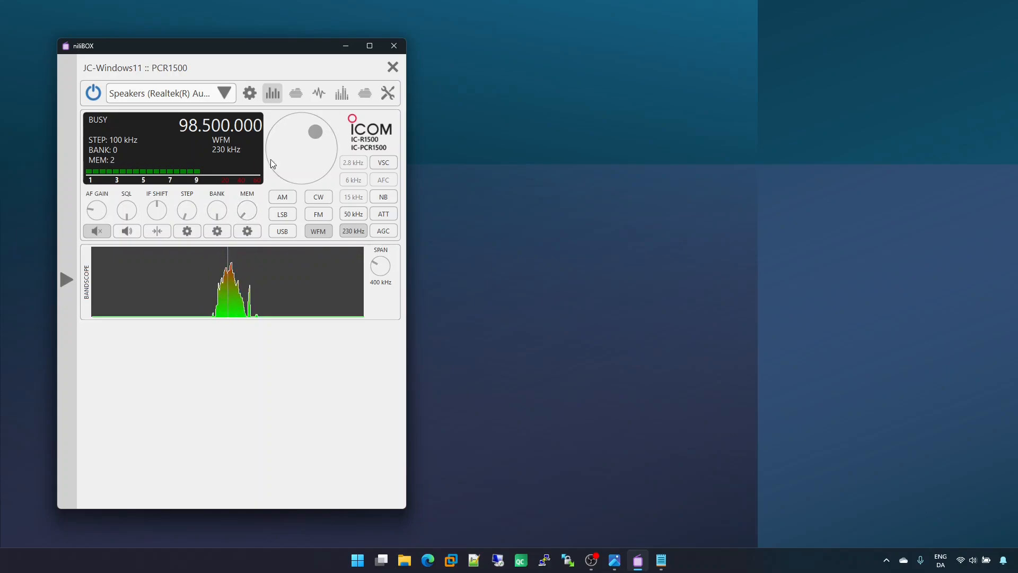
pyautogui.scroll(-8, 290, 155)
pyautogui.scroll(-12, 289, 154)
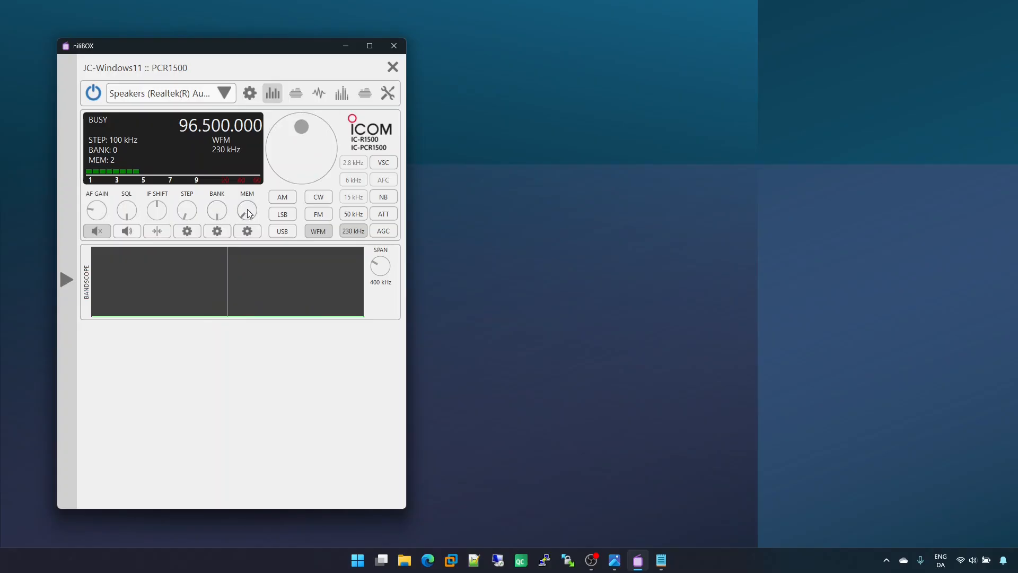
pyautogui.scroll(-1, 248, 213)
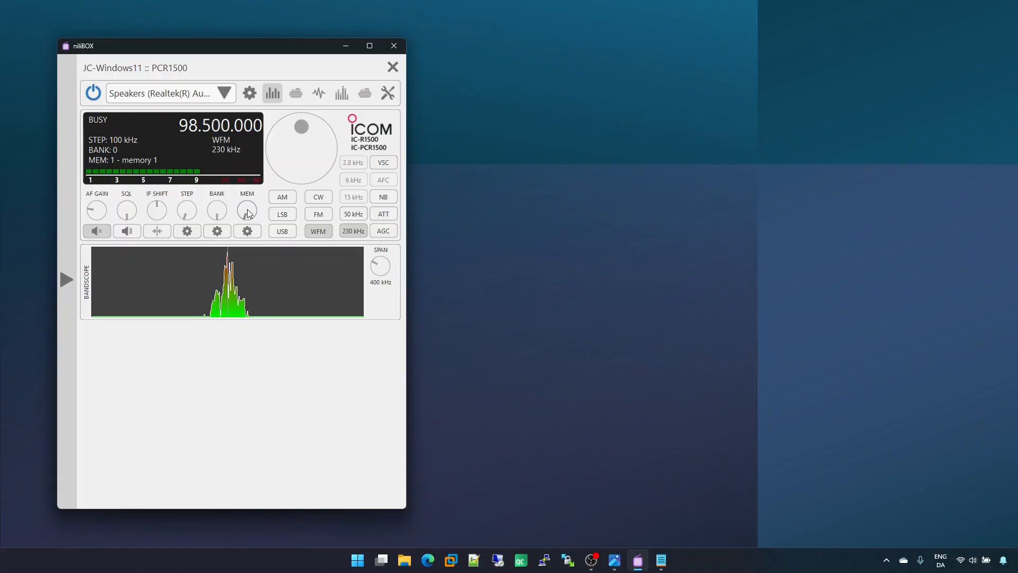
# Step: Erase all memories in bank 0 and switch from memory 1 to memory 0 to check them
pyautogui.click(218, 232)
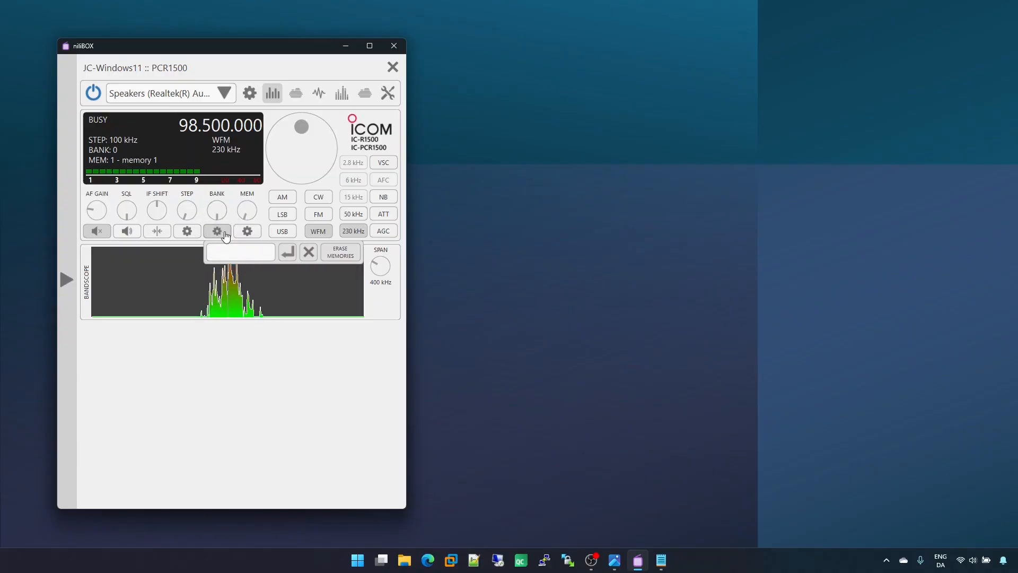
pyautogui.click(351, 250)
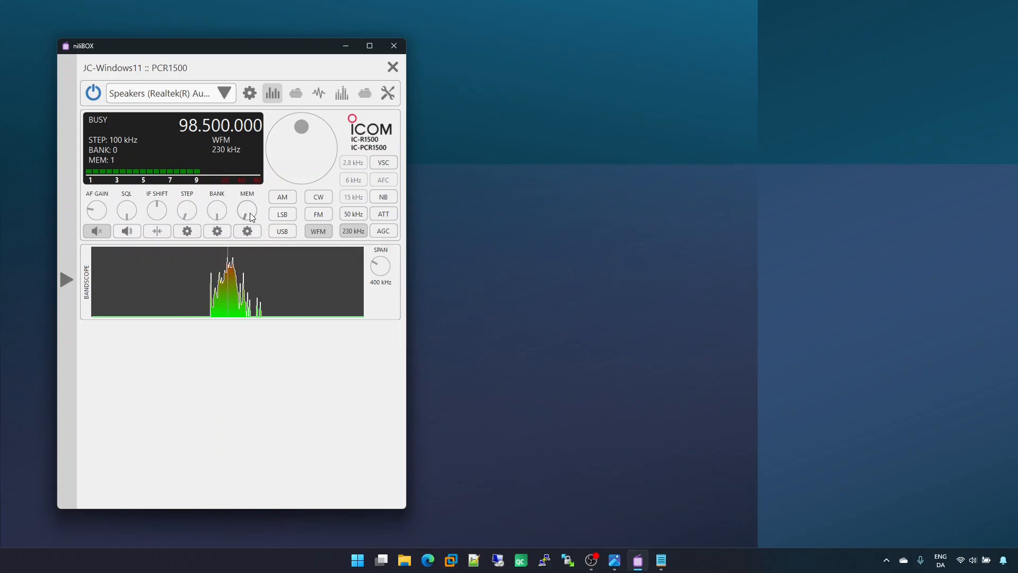
pyautogui.scroll(-1, 249, 215)
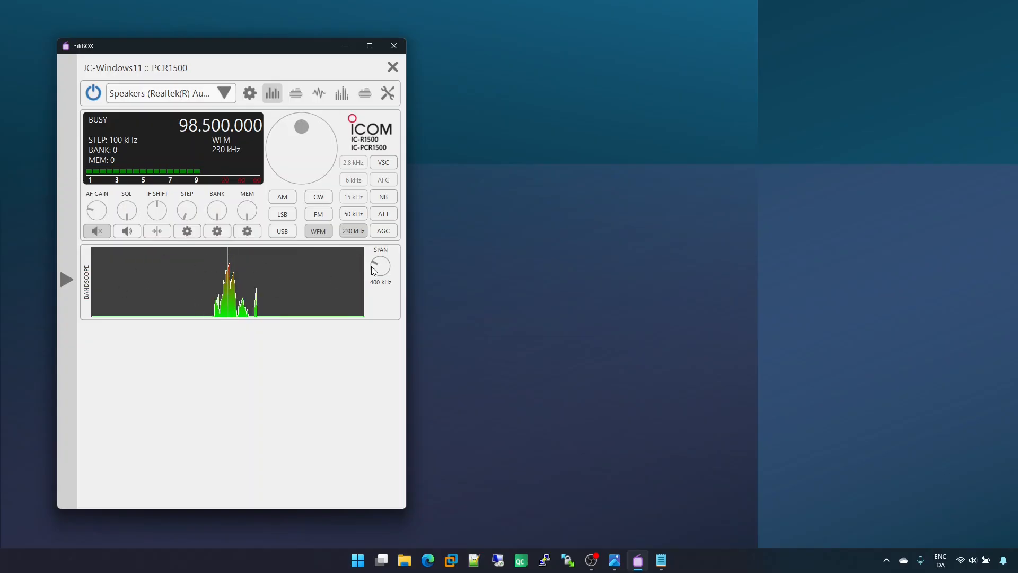
# Step: Try bandscope spans of 200 kHz, 100 kHz and 2 MHz, and return the span to 400 kHz
pyautogui.scroll(-1, 385, 271)
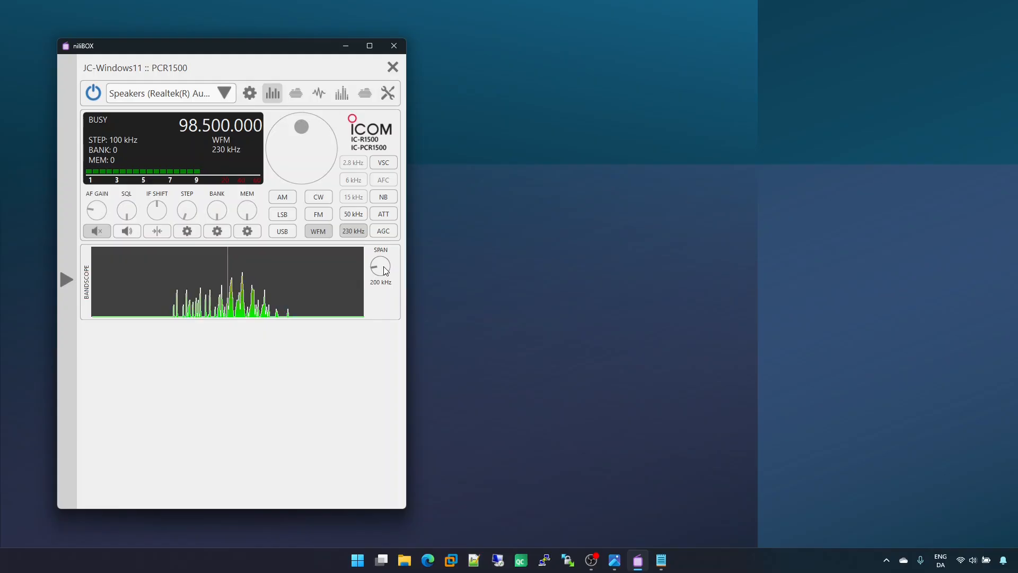
pyautogui.scroll(-1, 385, 270)
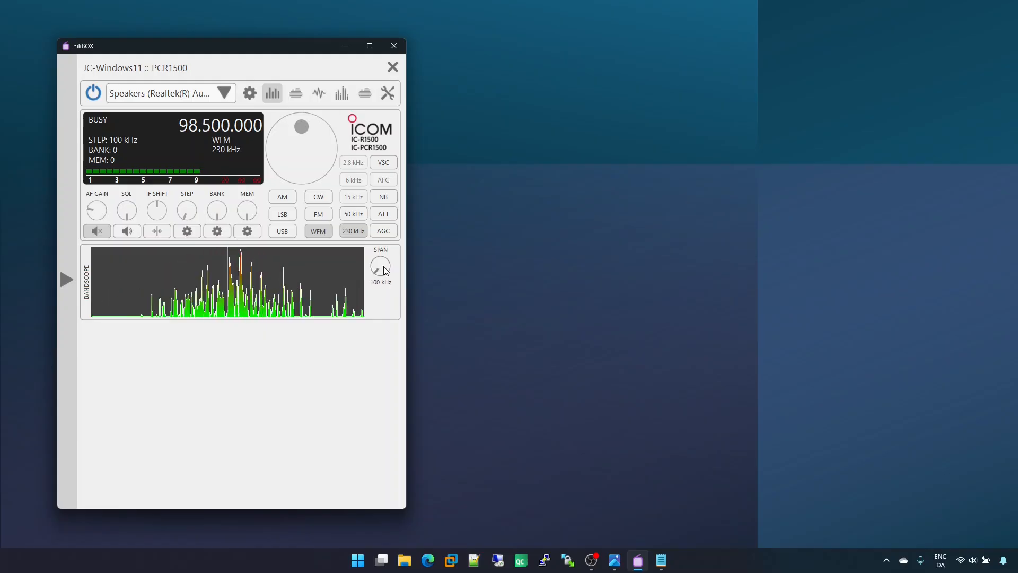
pyautogui.scroll(5, 385, 271)
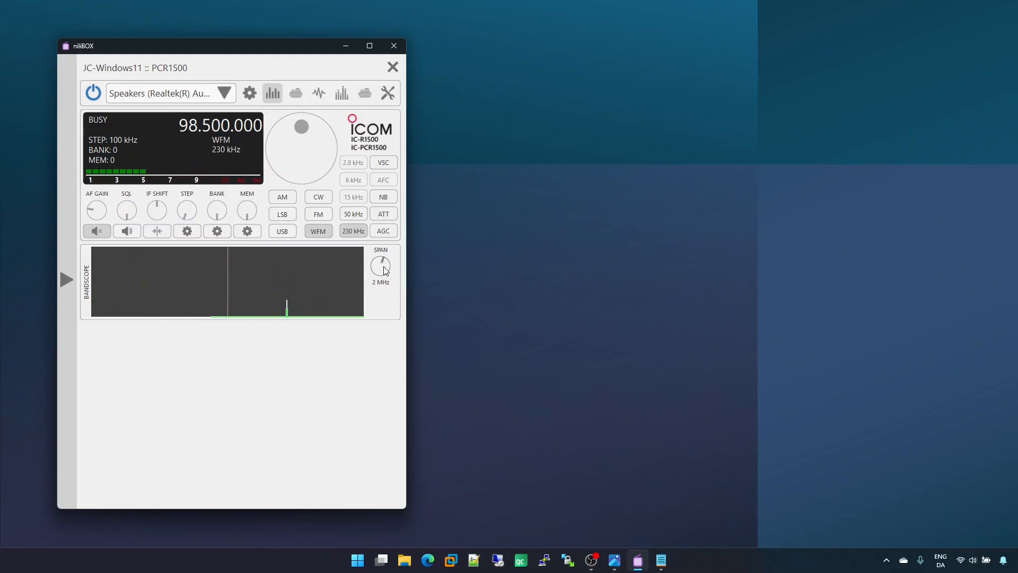
pyautogui.scroll(-4, 384, 266)
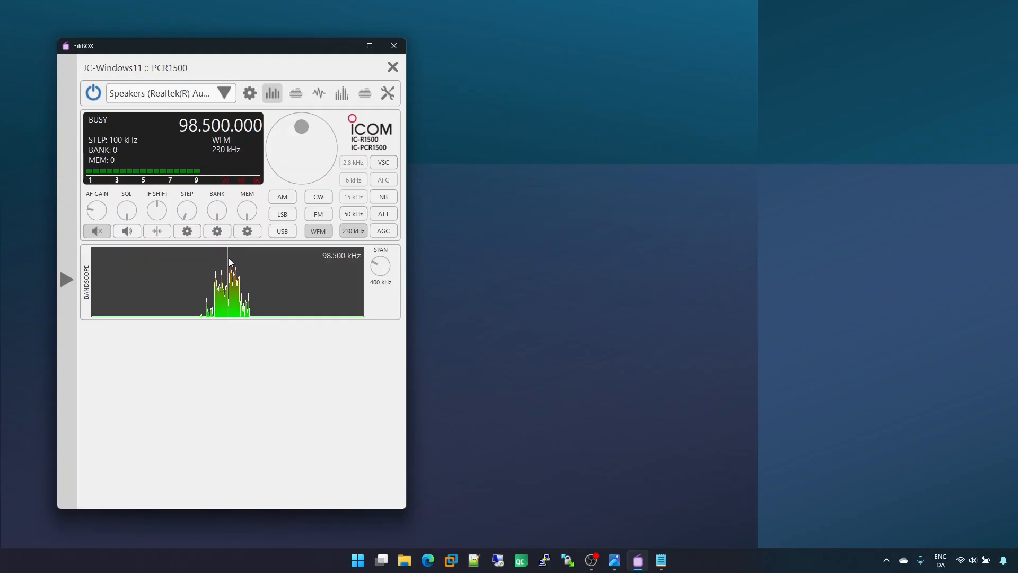
# Step: Tune to 98.700 MHz and back to 98.500 MHz by picking positions directly in the bandscope
pyautogui.click(332, 274)
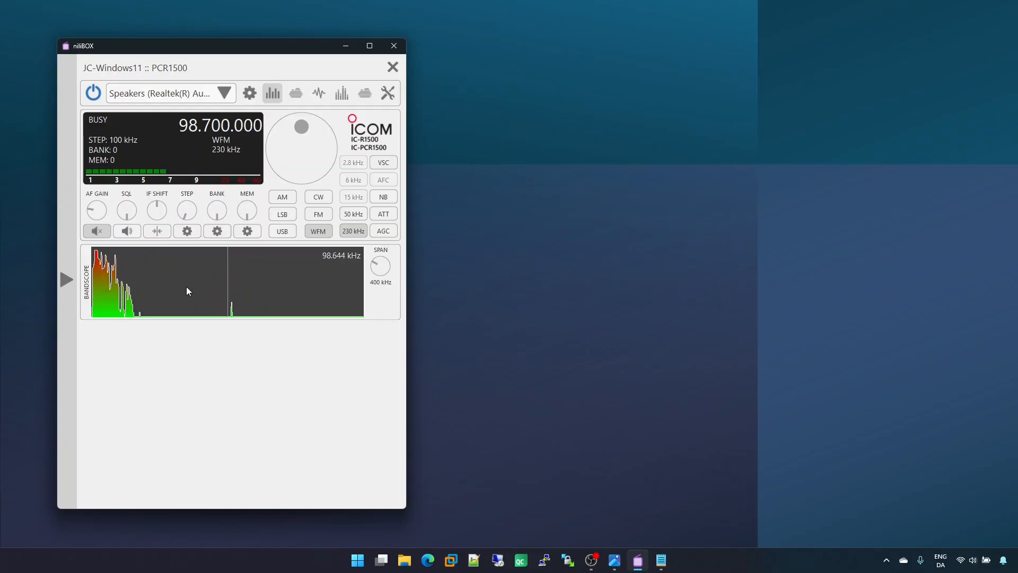
pyautogui.click(105, 281)
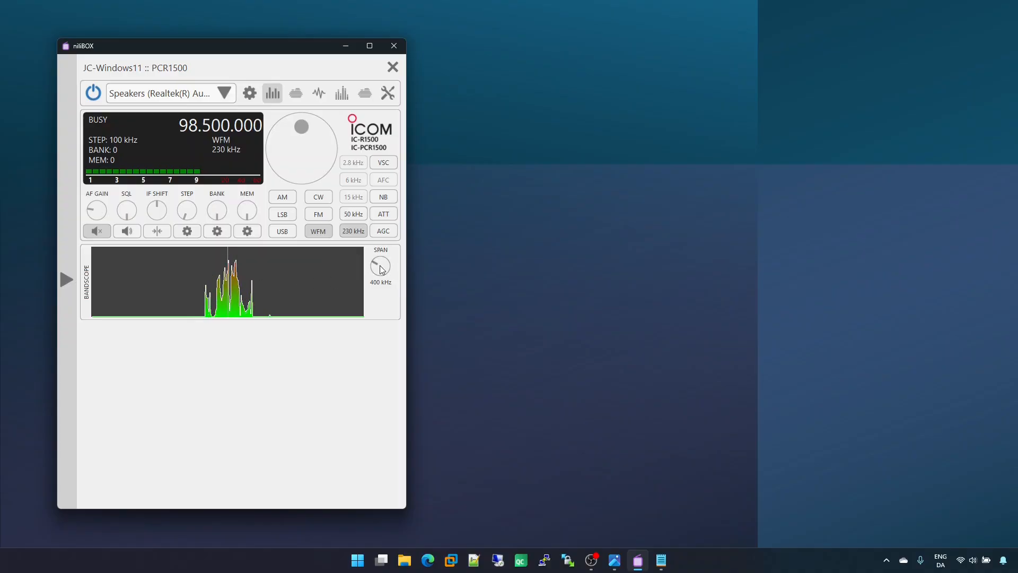
# Step: Set the bandscope span to 1 MHz and tune upward to 101.100 MHz by sliding the spectrum
pyautogui.scroll(1, 381, 267)
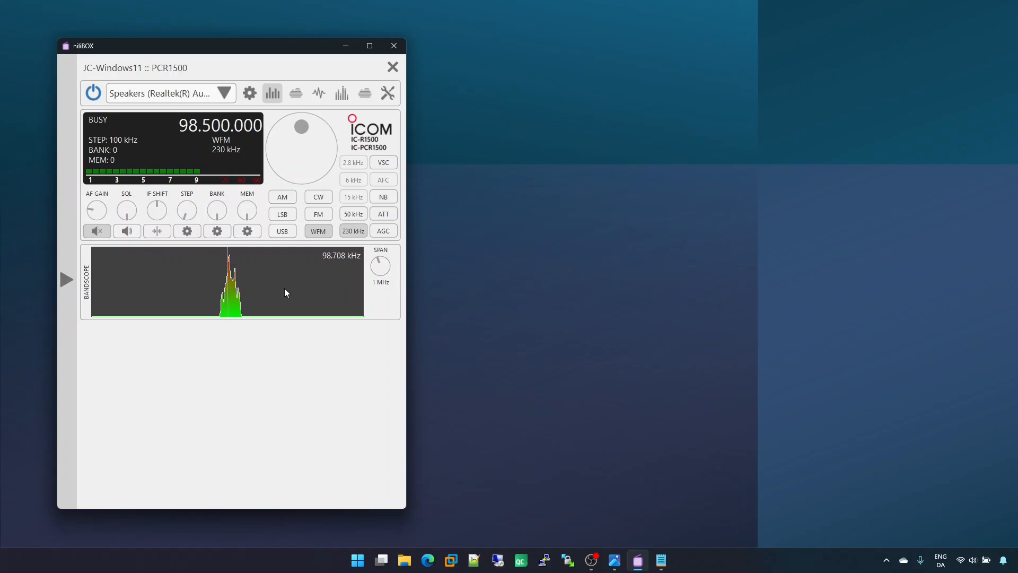
pyautogui.moveTo(284, 288); pyautogui.dragTo(187, 286)
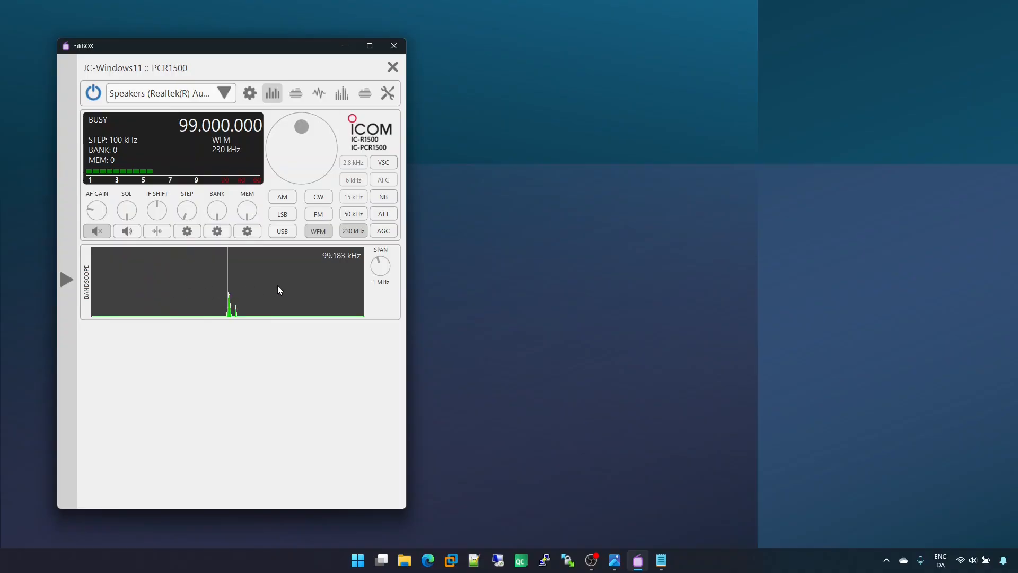
pyautogui.moveTo(278, 289); pyautogui.dragTo(192, 289)
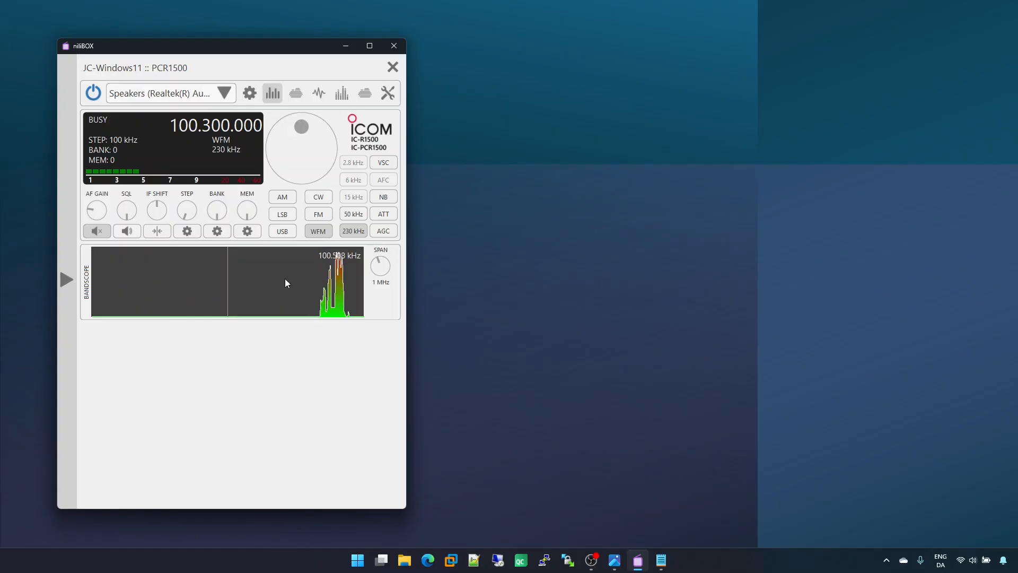
pyautogui.moveTo(293, 280); pyautogui.dragTo(192, 280)
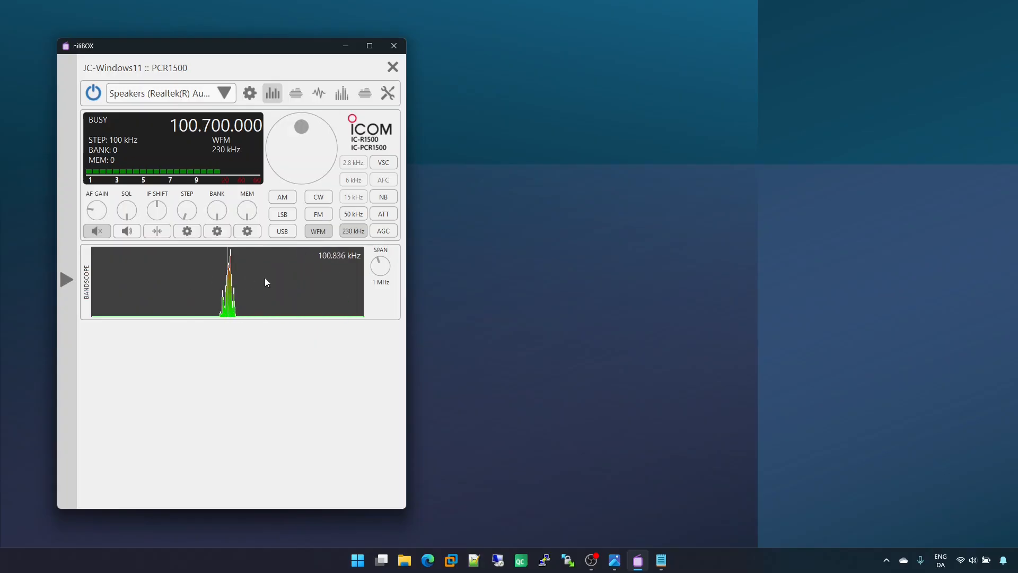
pyautogui.moveTo(275, 280); pyautogui.dragTo(157, 279)
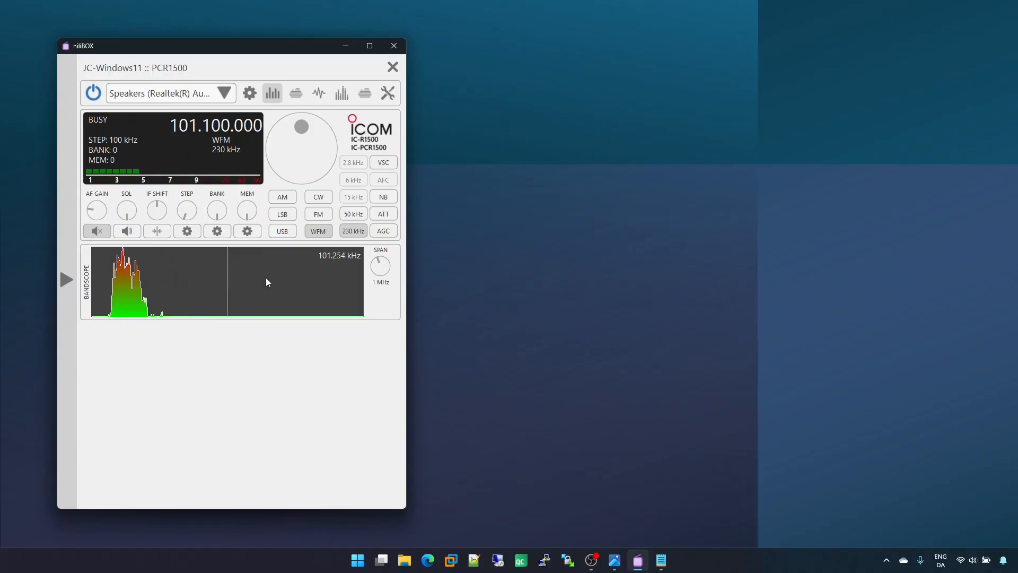
# Step: Tune back down to 98.500 MHz by picking a signal and sliding the spectrum in the bandscope
pyautogui.click(128, 285)
pyautogui.moveTo(153, 281); pyautogui.dragTo(315, 276)
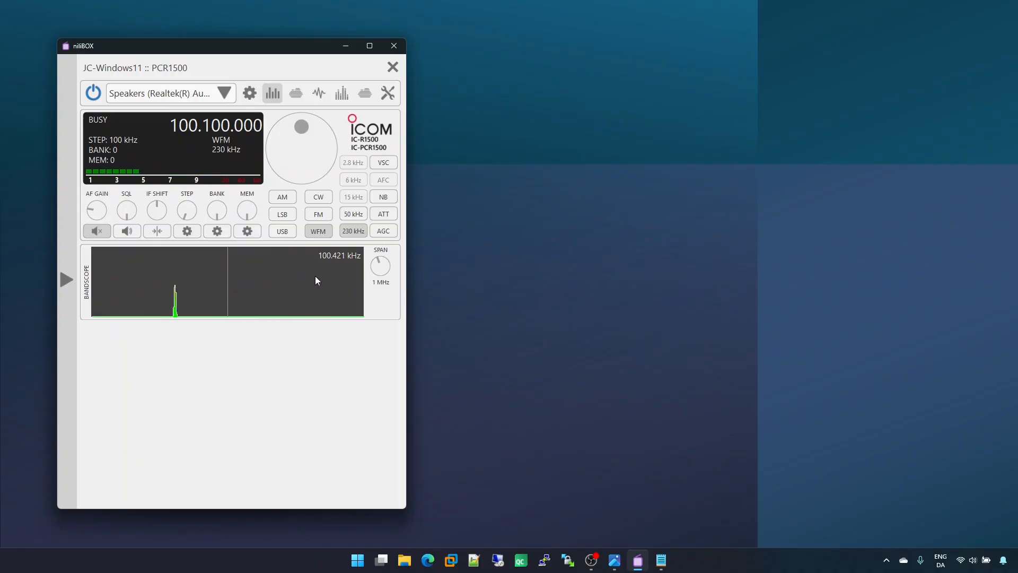
pyautogui.moveTo(155, 280); pyautogui.dragTo(304, 279)
pyautogui.moveTo(158, 283); pyautogui.dragTo(317, 281)
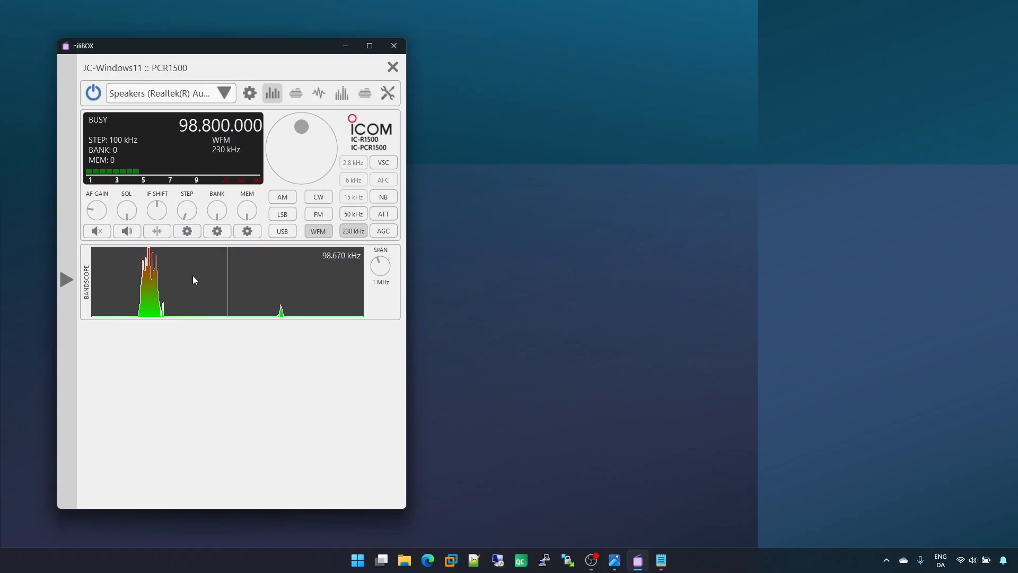
pyautogui.moveTo(193, 275); pyautogui.dragTo(260, 275)
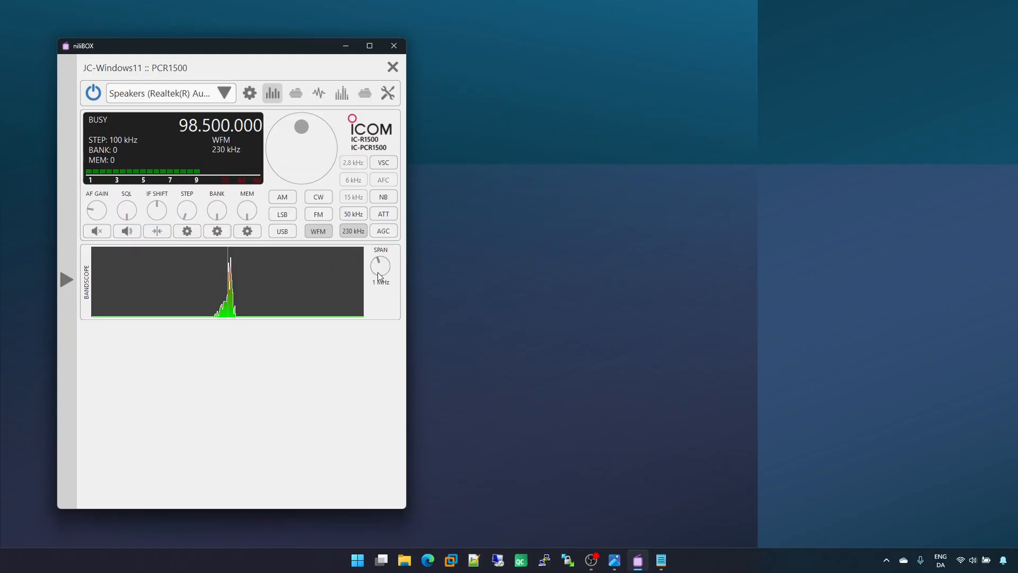
# Step: Mute the audio and set the bandscope span to 400 kHz
pyautogui.click(101, 231)
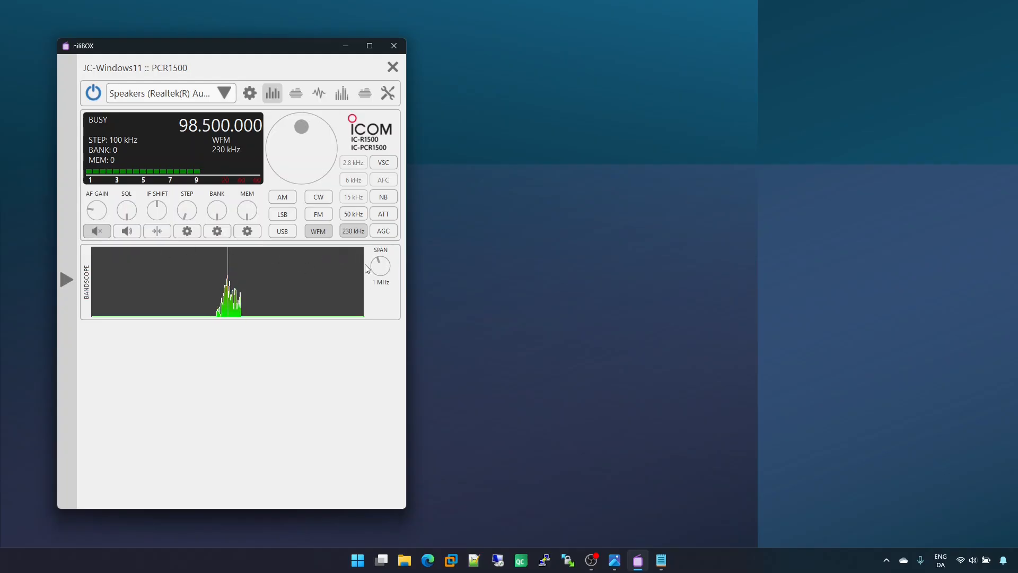
pyautogui.scroll(-1, 384, 269)
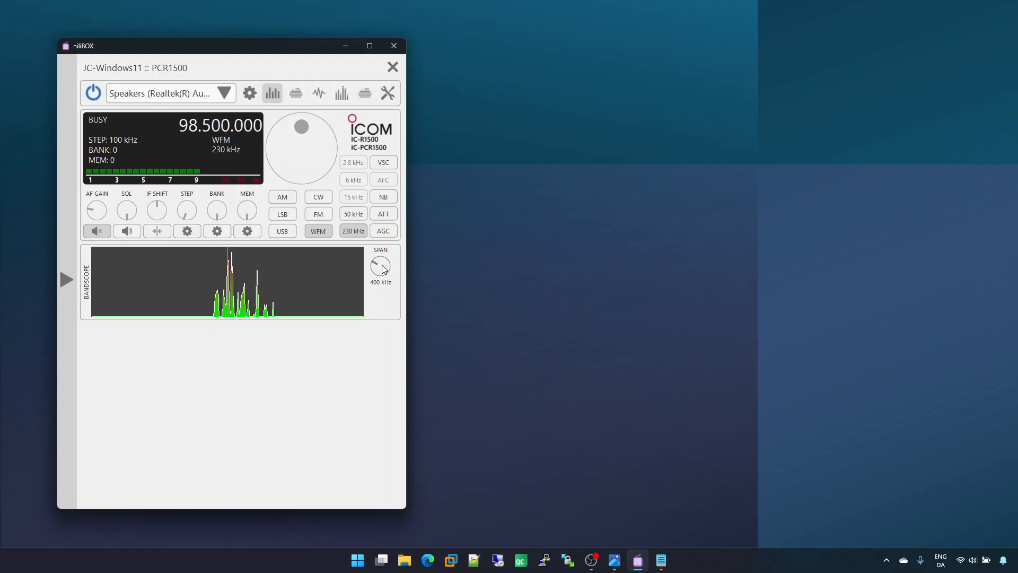
# Step: Show the band spectrogram and try several higher delay values up to 7, returning the delay to 0
pyautogui.click(289, 95)
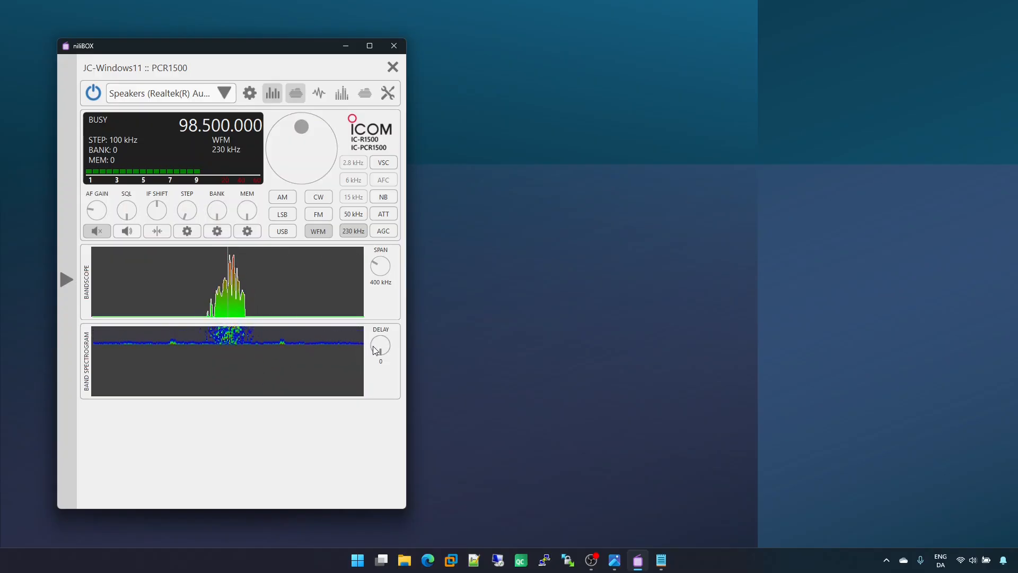
pyautogui.scroll(2, 386, 347)
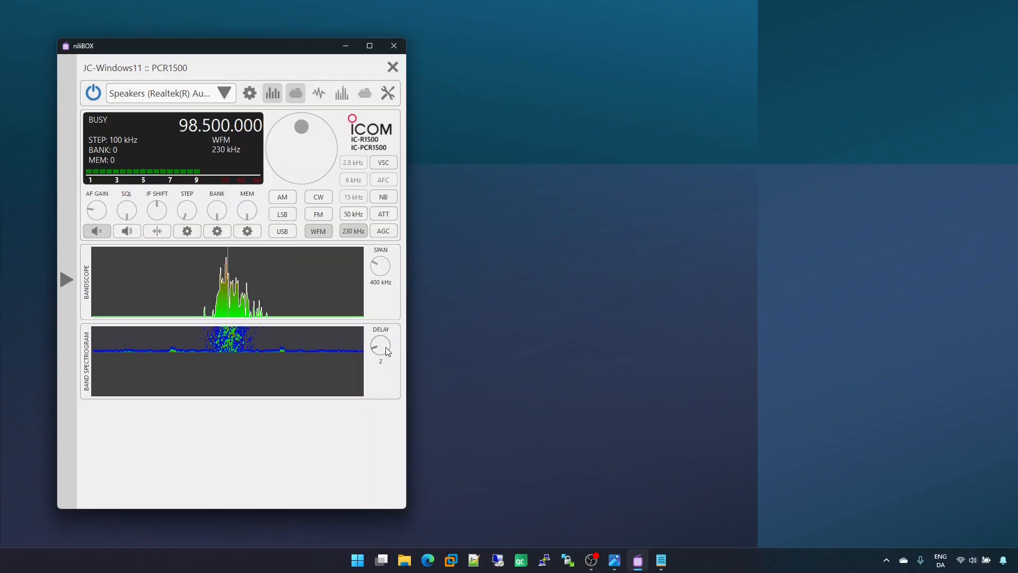
pyautogui.scroll(4, 386, 347)
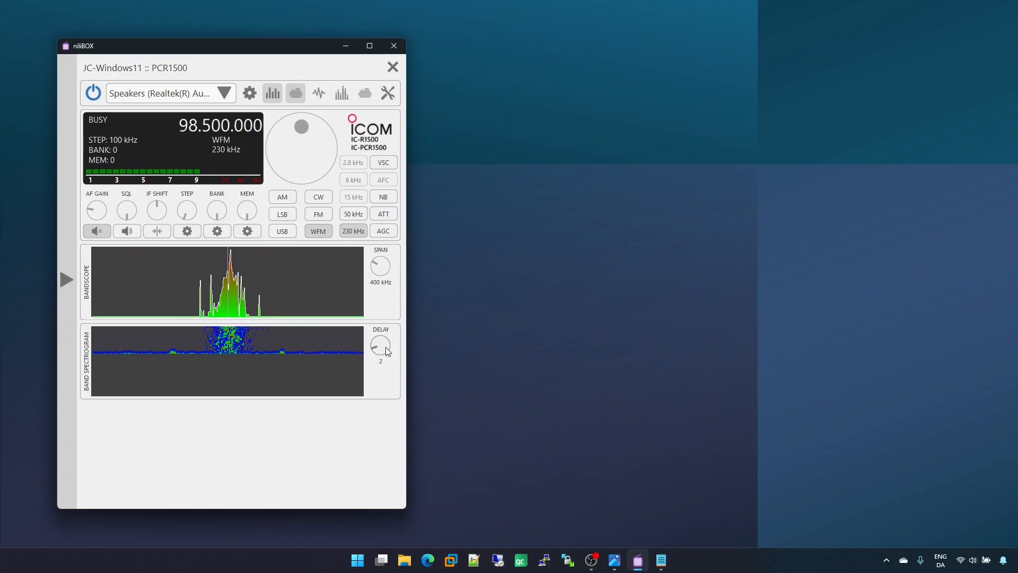
pyautogui.scroll(1, 386, 347)
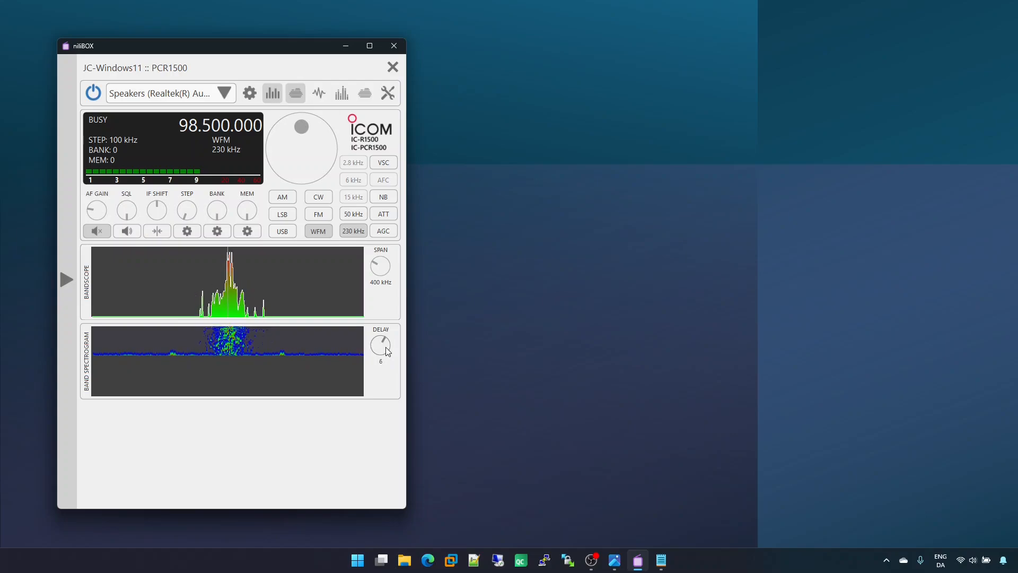
pyautogui.scroll(-3, 386, 347)
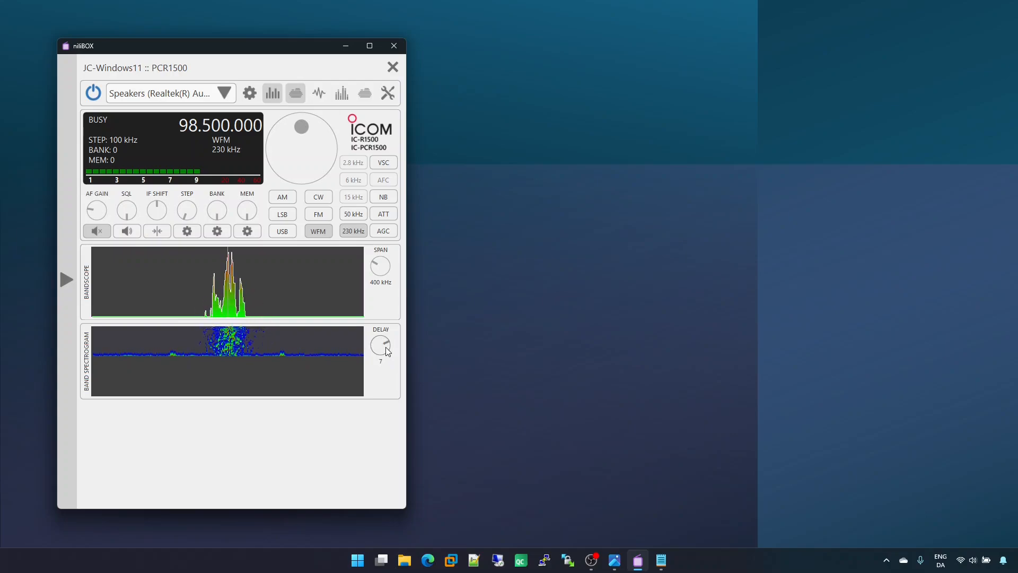
pyautogui.scroll(-4, 386, 347)
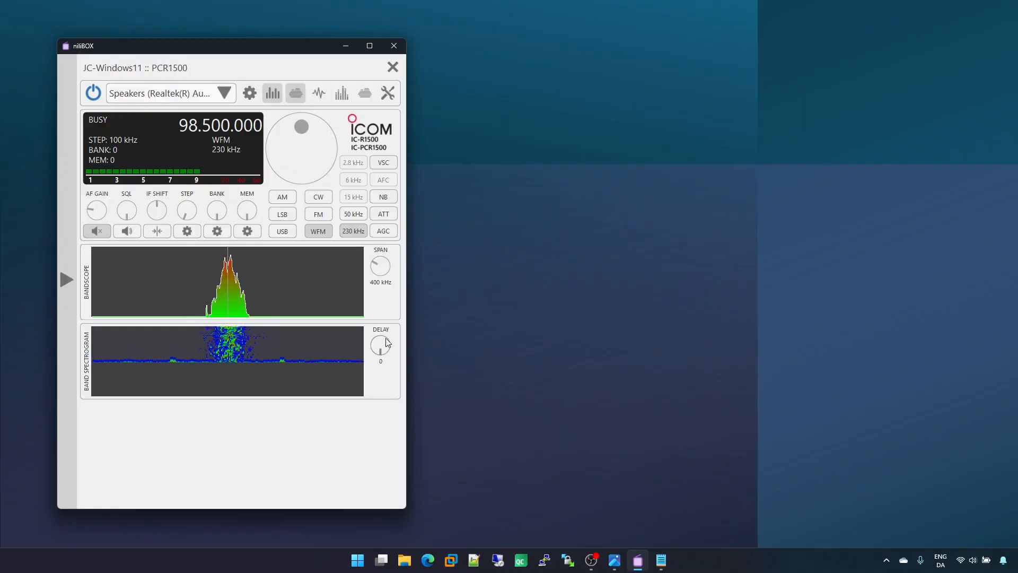
# Step: Show the time-domain view below the band spectrogram
pyautogui.click(324, 97)
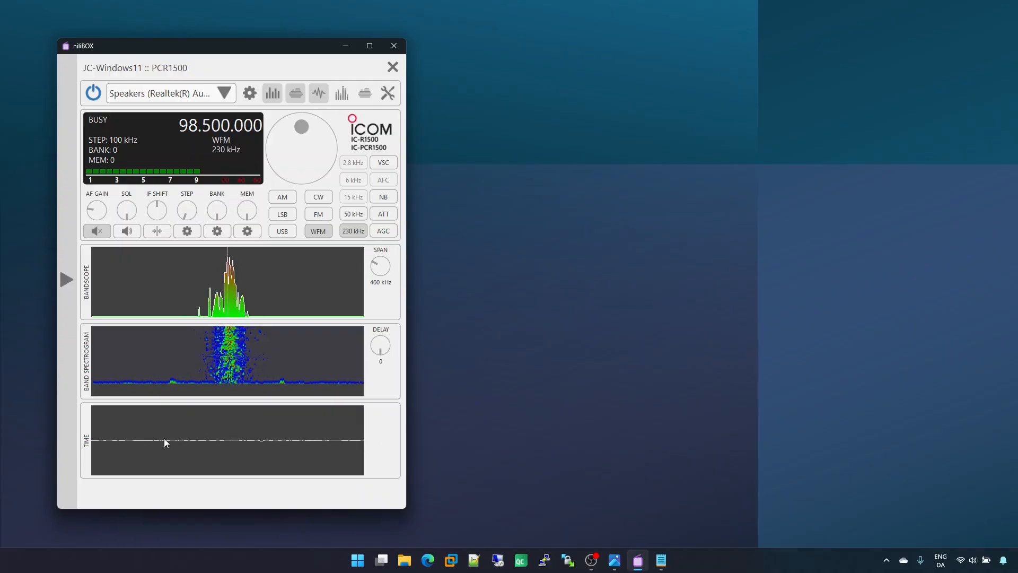
# Step: Show the frequency view and the audio spectrogram view below the time-domain view
pyautogui.click(342, 104)
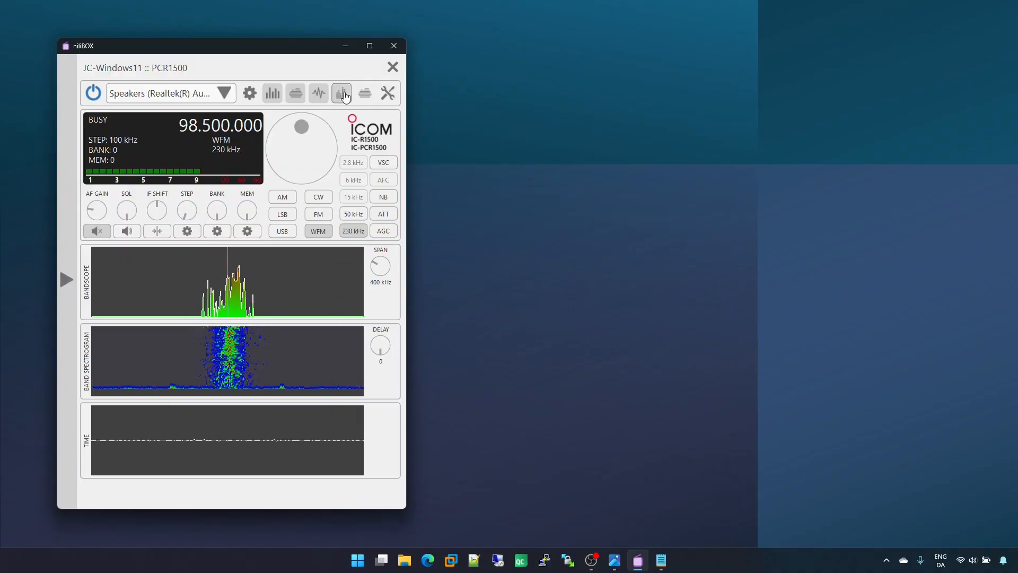
pyautogui.scroll(-1, 384, 430)
pyautogui.moveTo(383, 392); pyautogui.dragTo(376, 289)
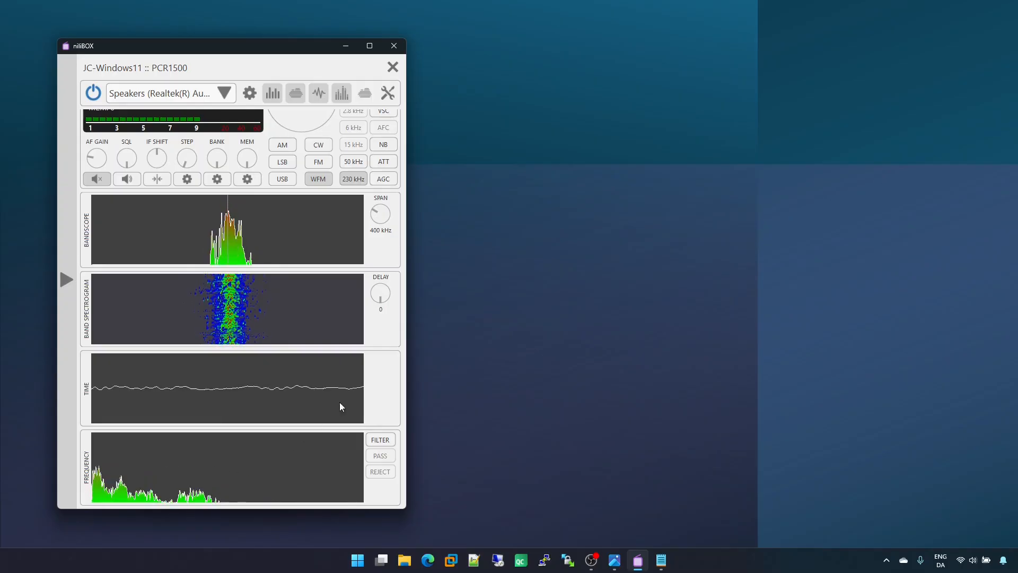
pyautogui.click(365, 91)
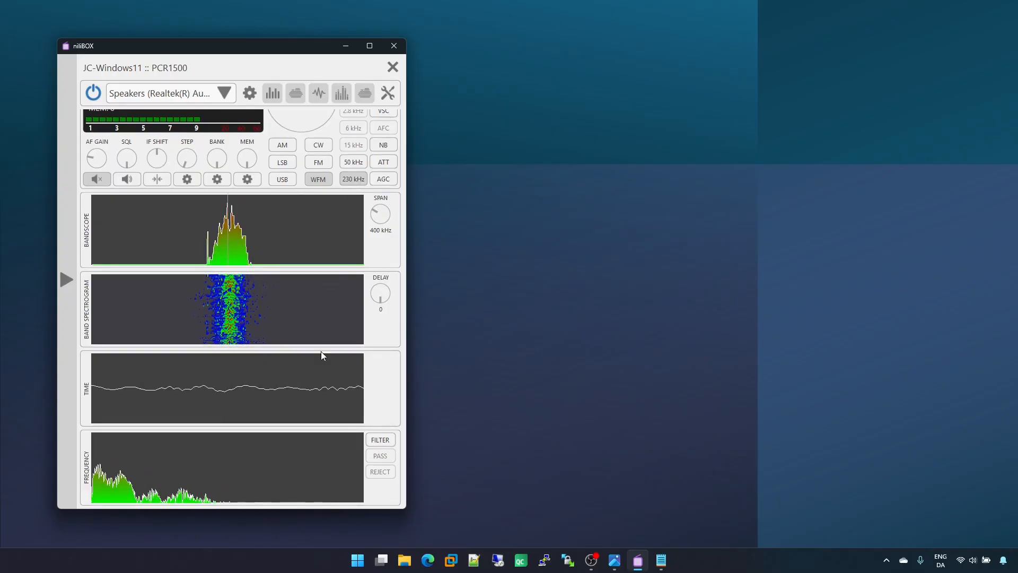
# Step: Try delay values of 1 and 2 on the audio spectrogram, then set its delay back to 0
pyautogui.scroll(1, 306, 256)
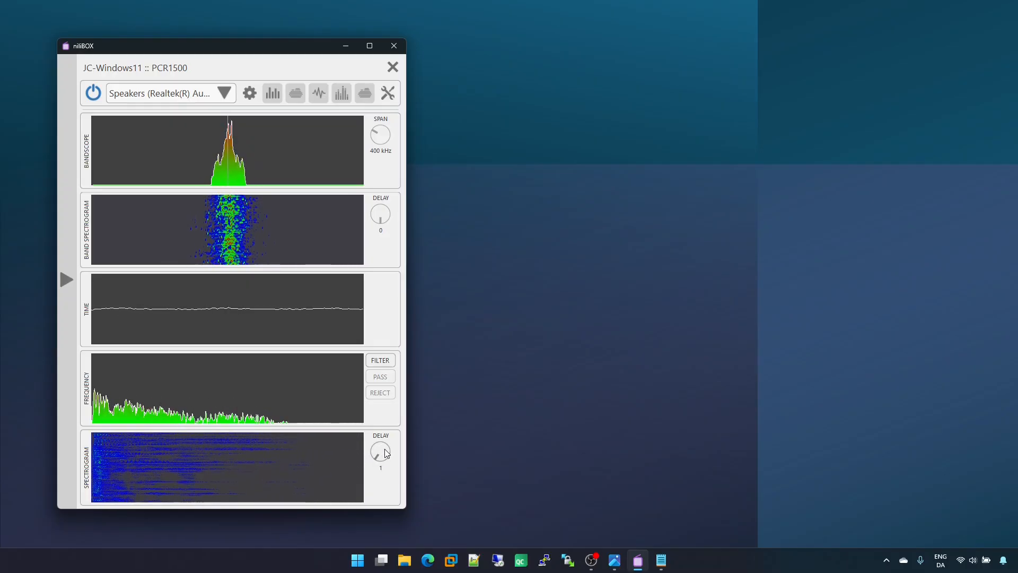
pyautogui.scroll(4, 387, 453)
pyautogui.scroll(-1, 387, 453)
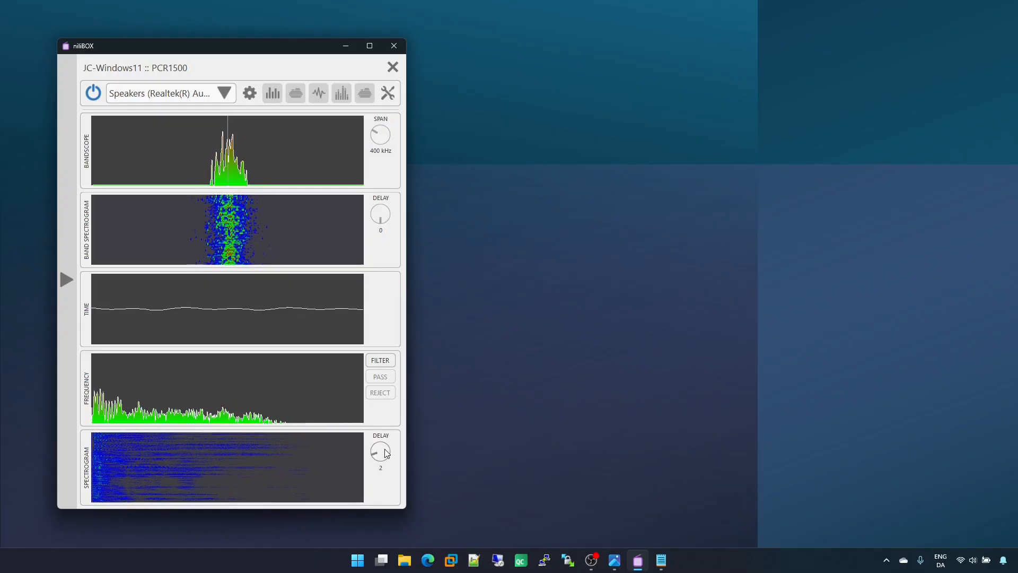
pyautogui.scroll(-3, 386, 453)
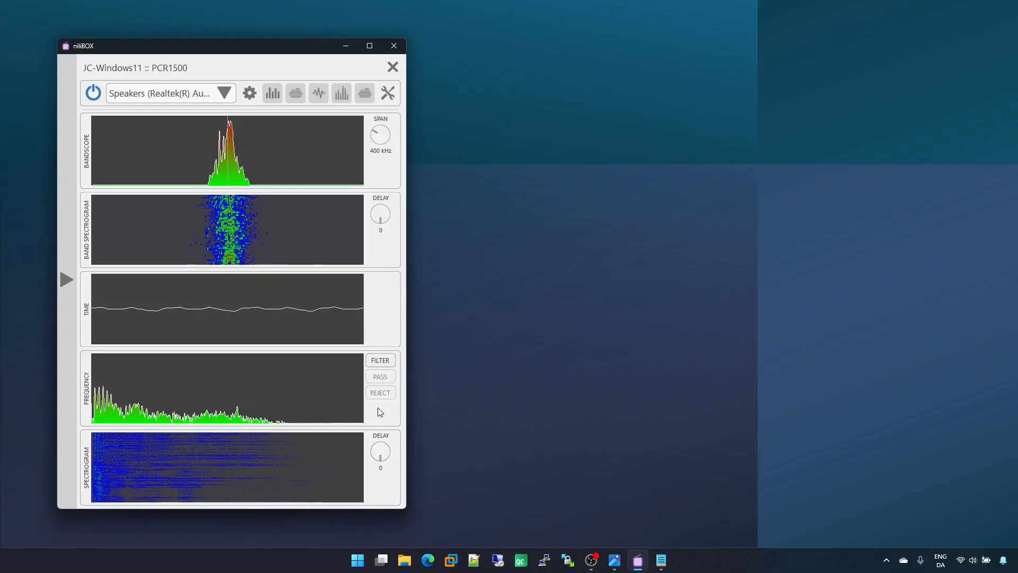
# Step: Try the frequency view's filter on a band in the middle of the spectrum in pass and reject modes, then turn the filter off
pyautogui.scroll(3, 386, 454)
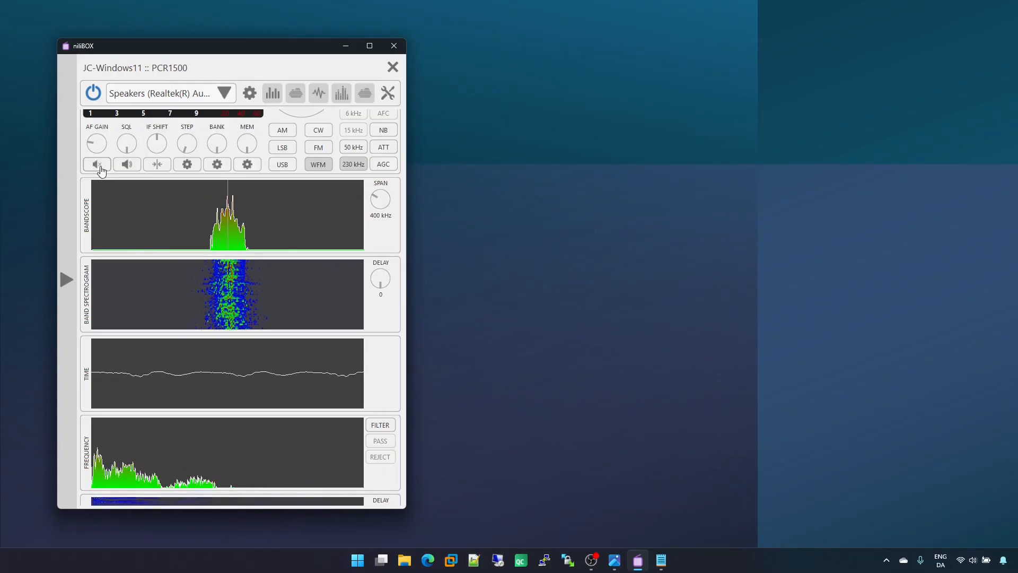
pyautogui.click(382, 427)
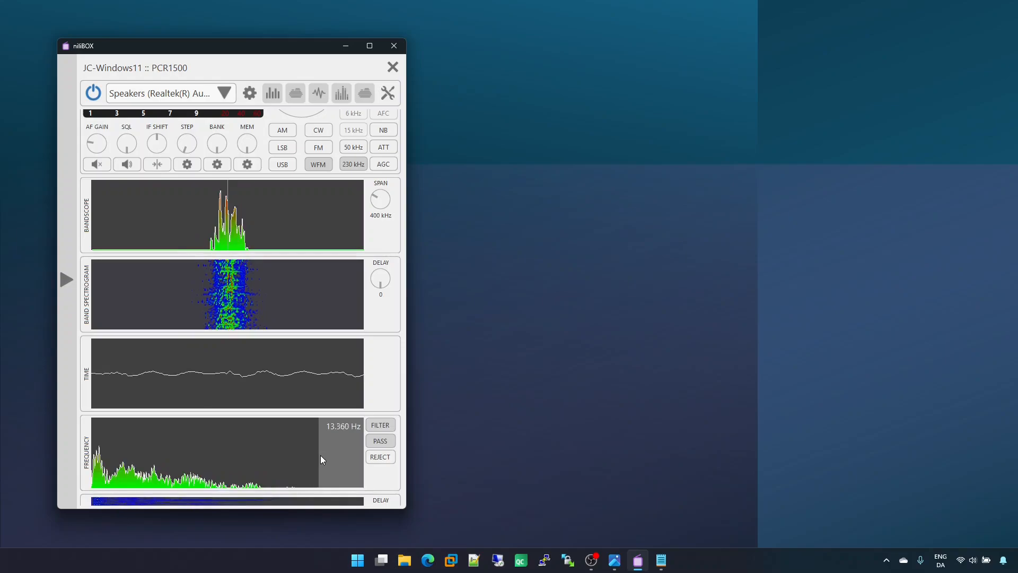
pyautogui.click(266, 451)
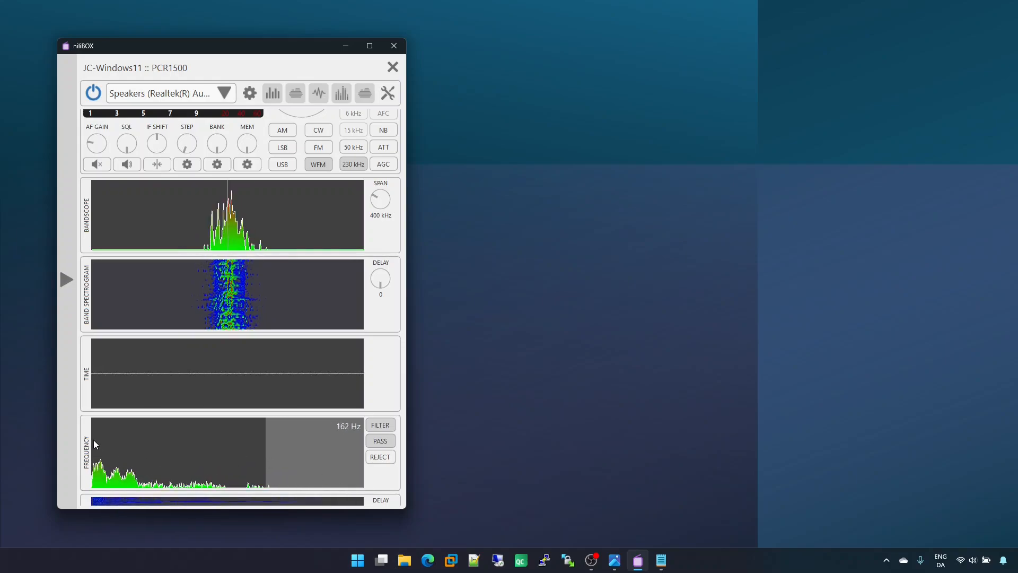
pyautogui.click(172, 443)
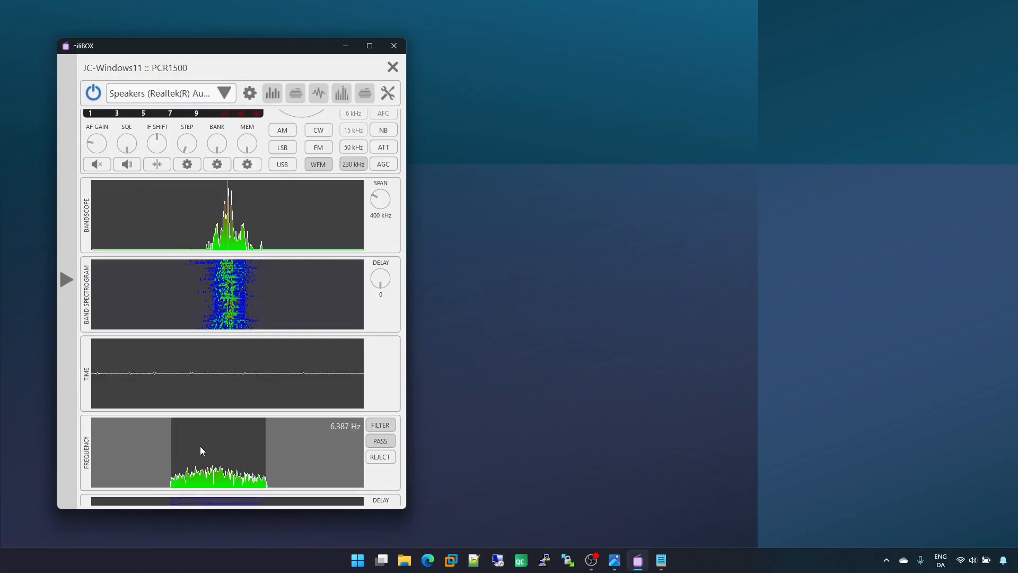
pyautogui.click(389, 457)
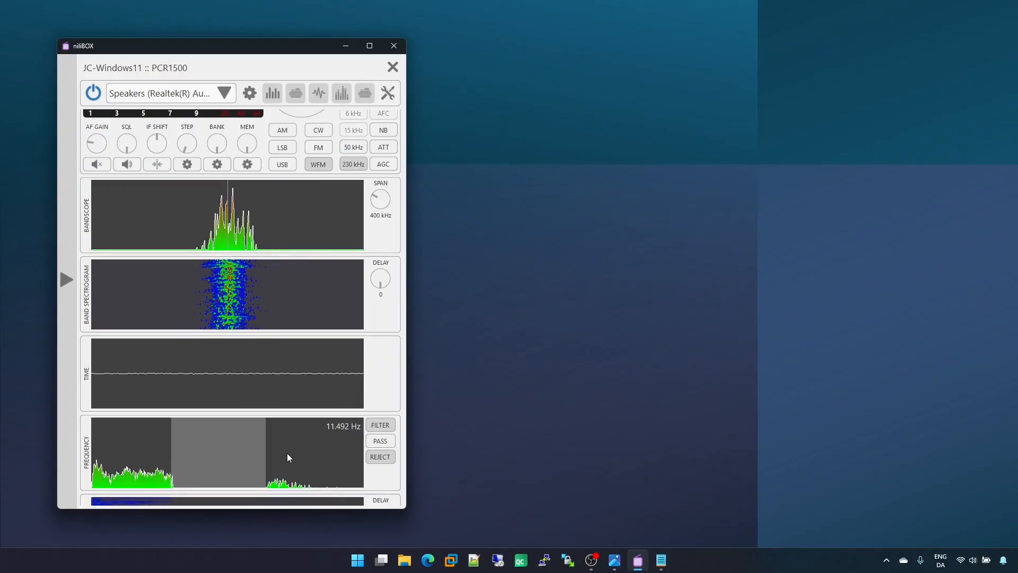
pyautogui.click(379, 426)
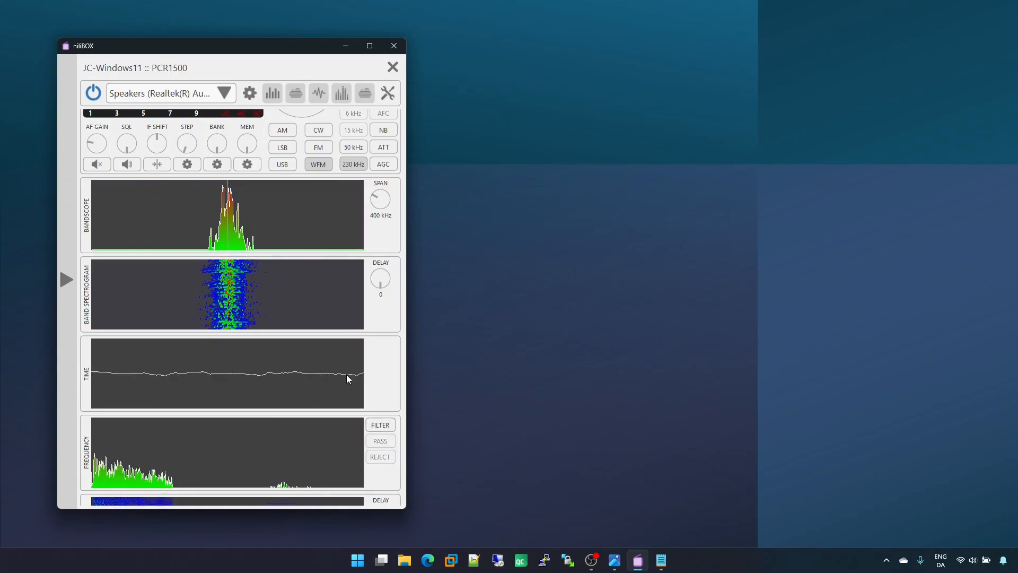
# Step: Hide the band spectrogram, time, frequency and spectrogram views, and show the tools below the bandscope
pyautogui.scroll(1, 102, 174)
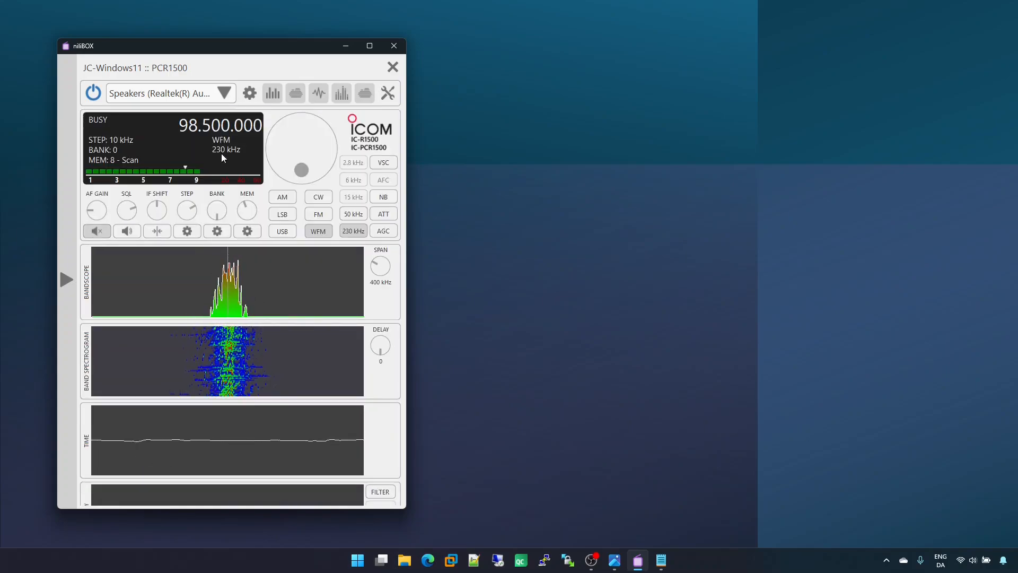
pyautogui.click(296, 95)
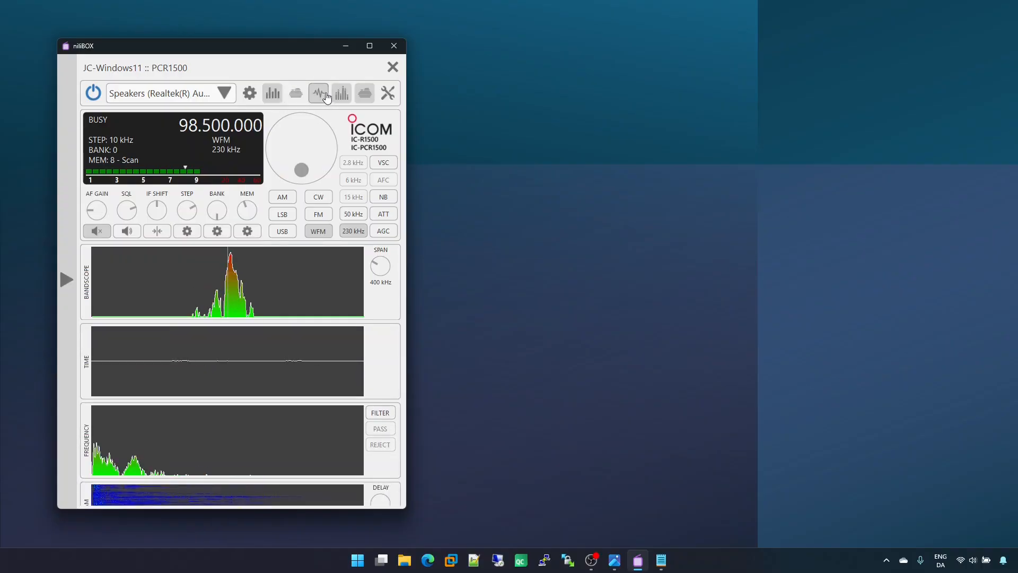
pyautogui.click(321, 96)
pyautogui.click(342, 96)
pyautogui.click(364, 94)
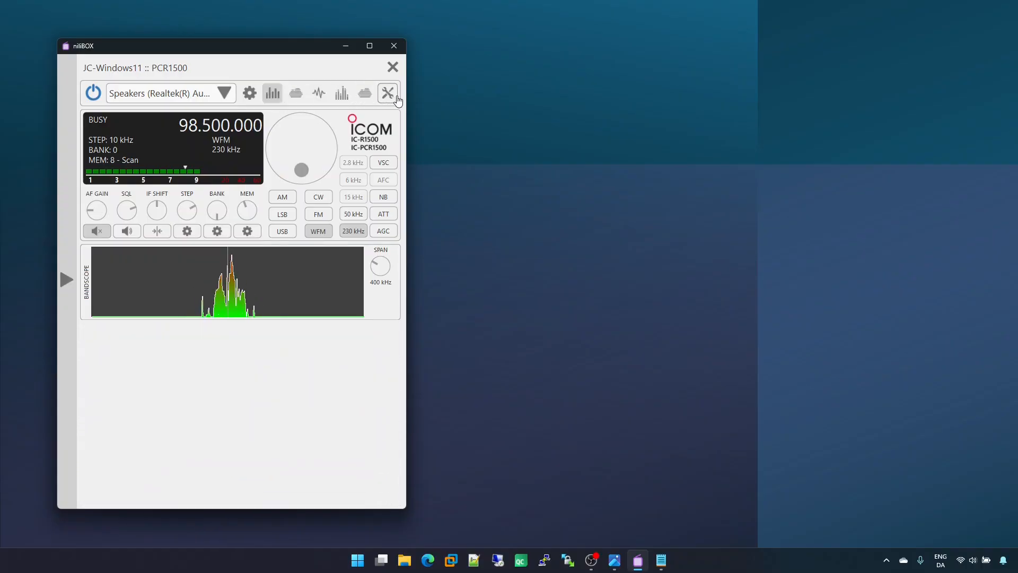
pyautogui.click(387, 93)
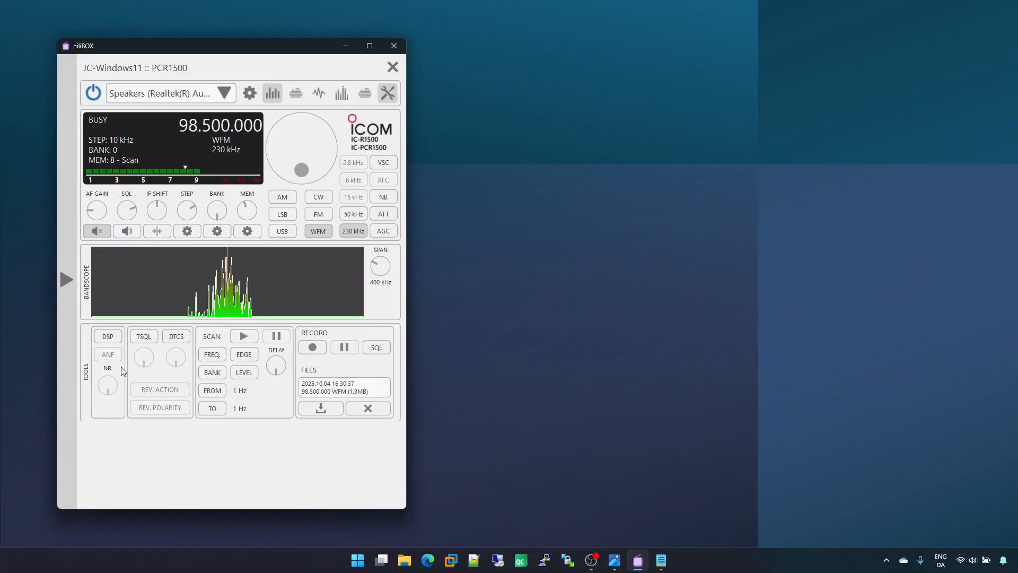
# Step: Turn on DSP, try the adaptive notch filter and noise reduction, and turn DSP off again
pyautogui.click(115, 339)
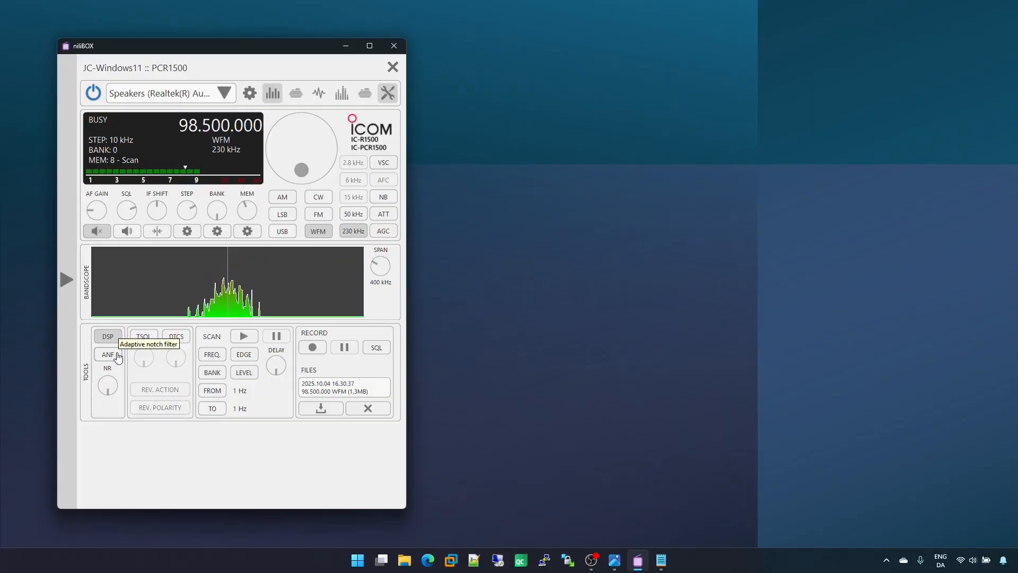
pyautogui.click(118, 358)
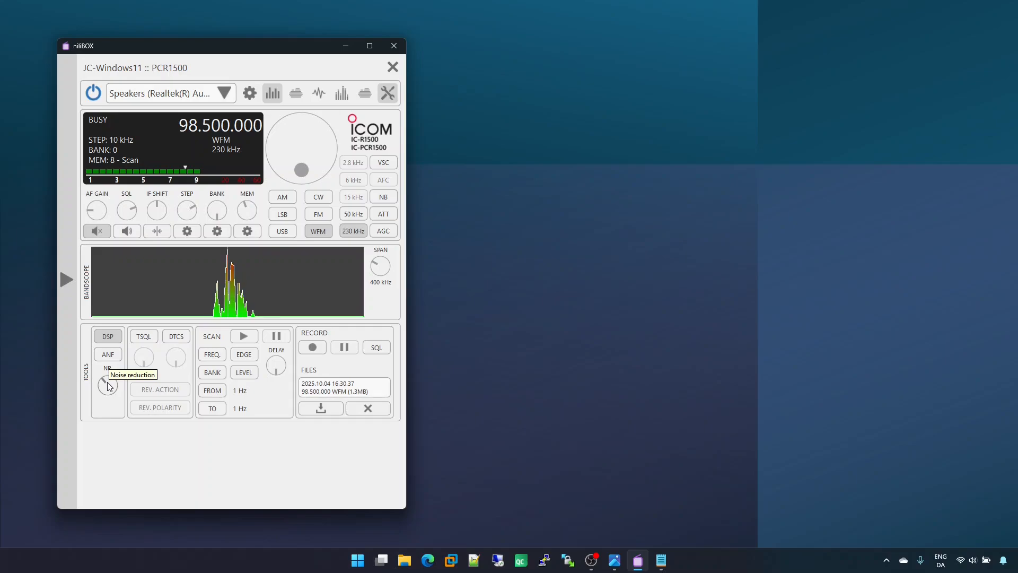
pyautogui.scroll(1, 107, 387)
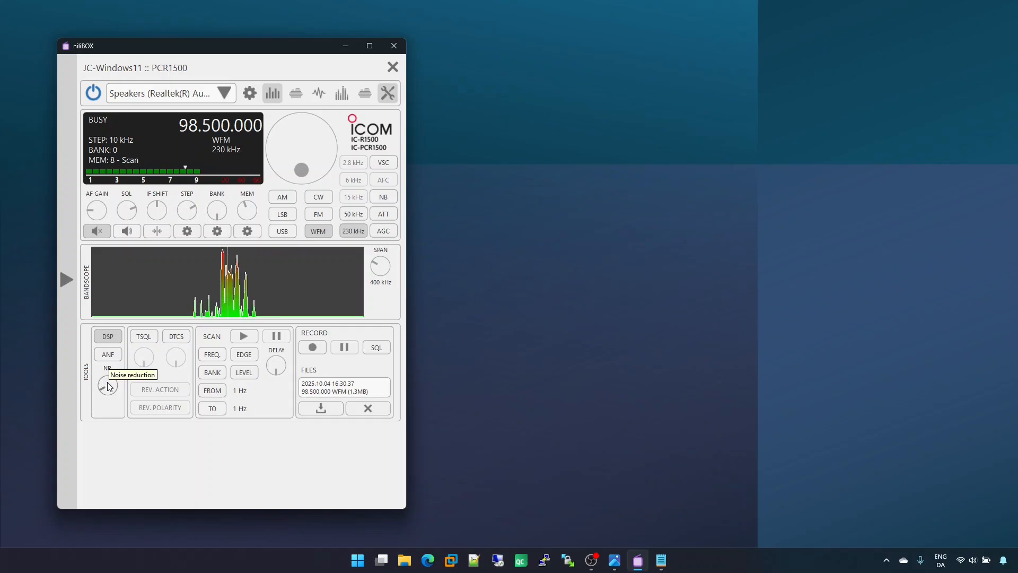
pyautogui.scroll(-2, 108, 386)
pyautogui.click(115, 340)
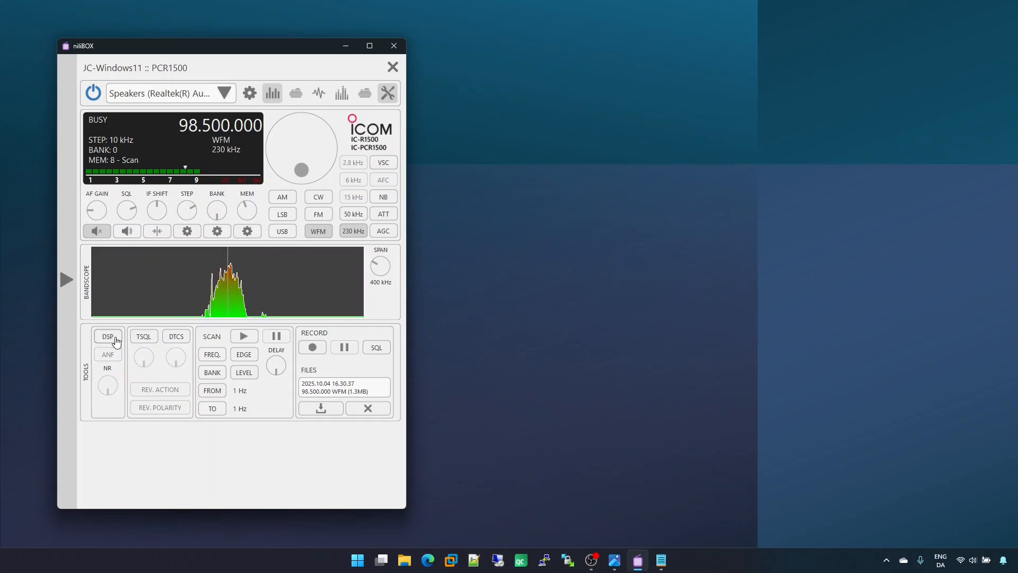
# Step: Compare TSQL with DTCS, then try TSQL tones up to 74.4 and return the tone to 67.0
pyautogui.click(144, 338)
pyautogui.click(172, 341)
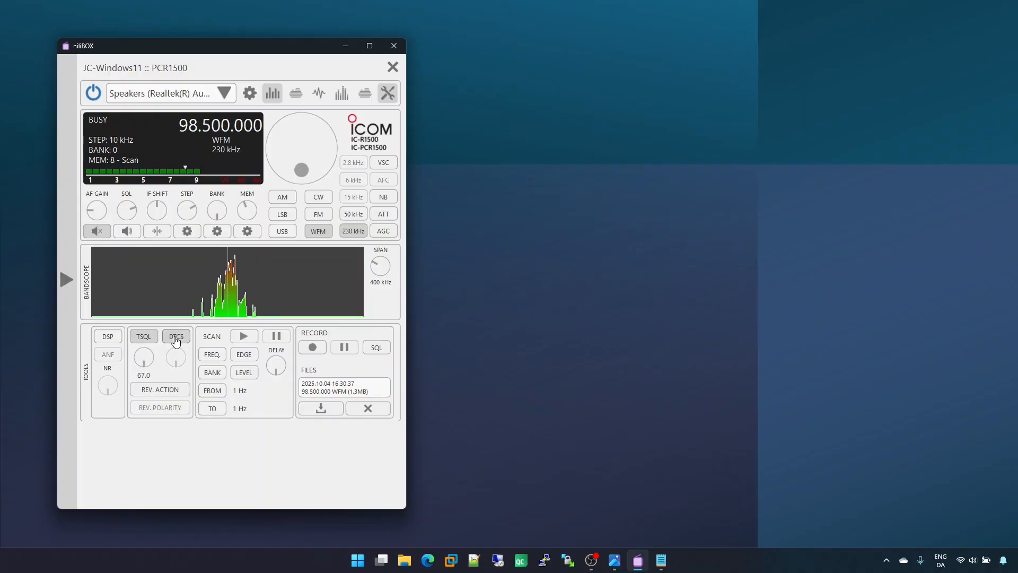
pyautogui.click(153, 340)
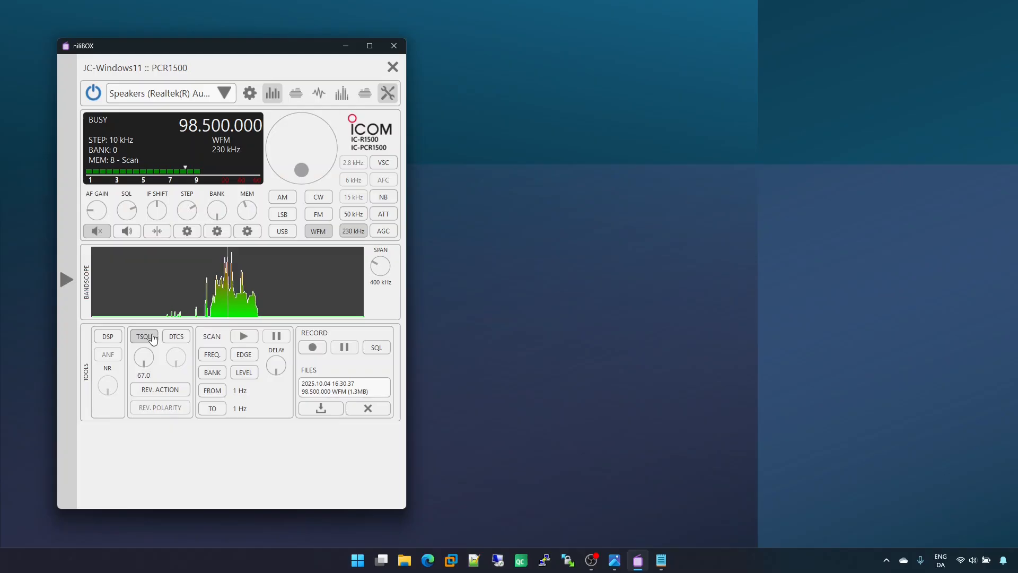
pyautogui.scroll(2, 150, 359)
pyautogui.scroll(10, 148, 356)
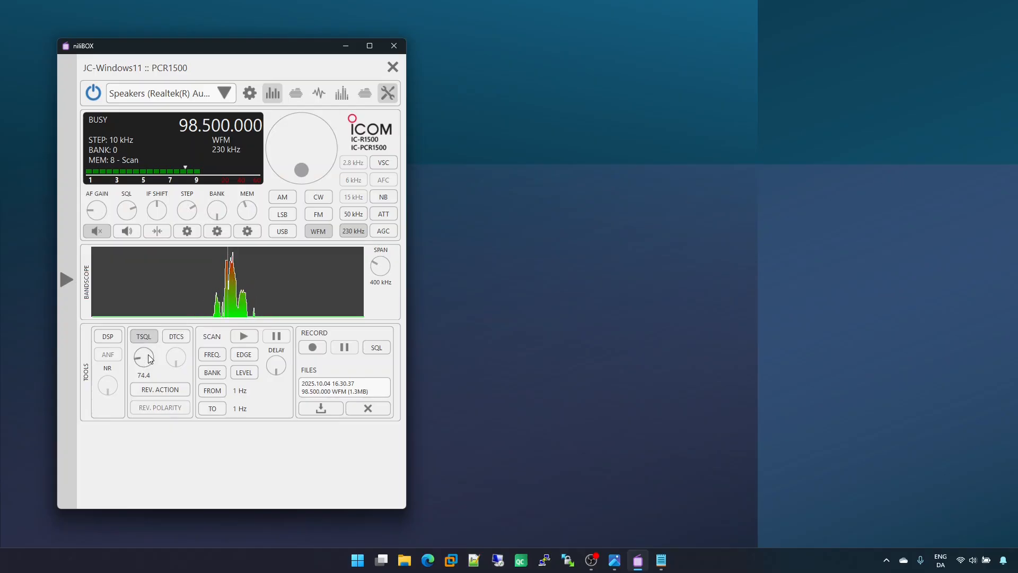
pyautogui.scroll(-12, 149, 356)
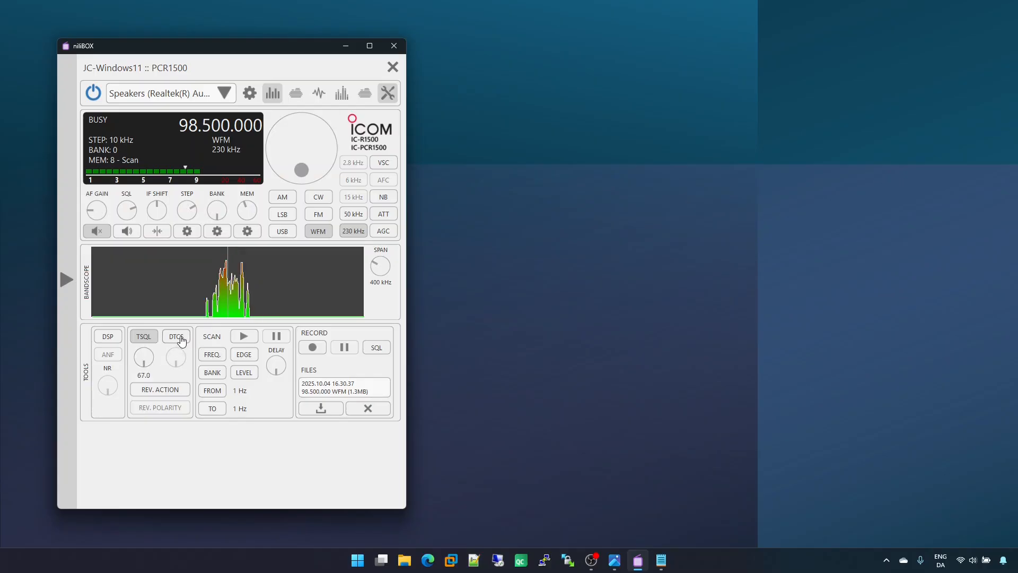
# Step: Switch from TSQL to DTCS and set the DTCS code to 032
pyautogui.click(176, 337)
pyautogui.scroll(7, 182, 361)
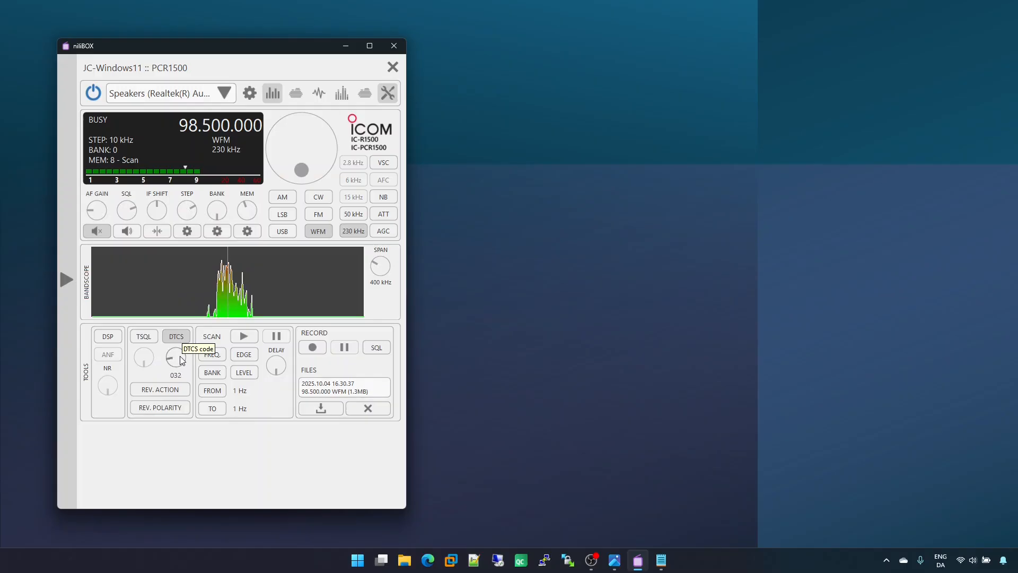
pyautogui.scroll(-4, 182, 360)
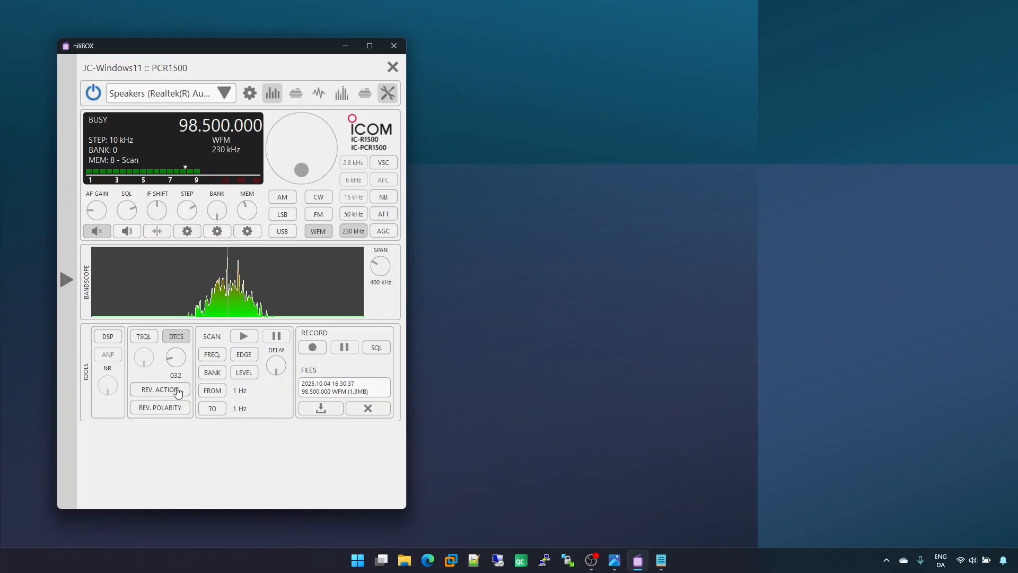
# Step: Turn on reverse action, try it with TSQL, and return to DTCS with code 032
pyautogui.click(178, 391)
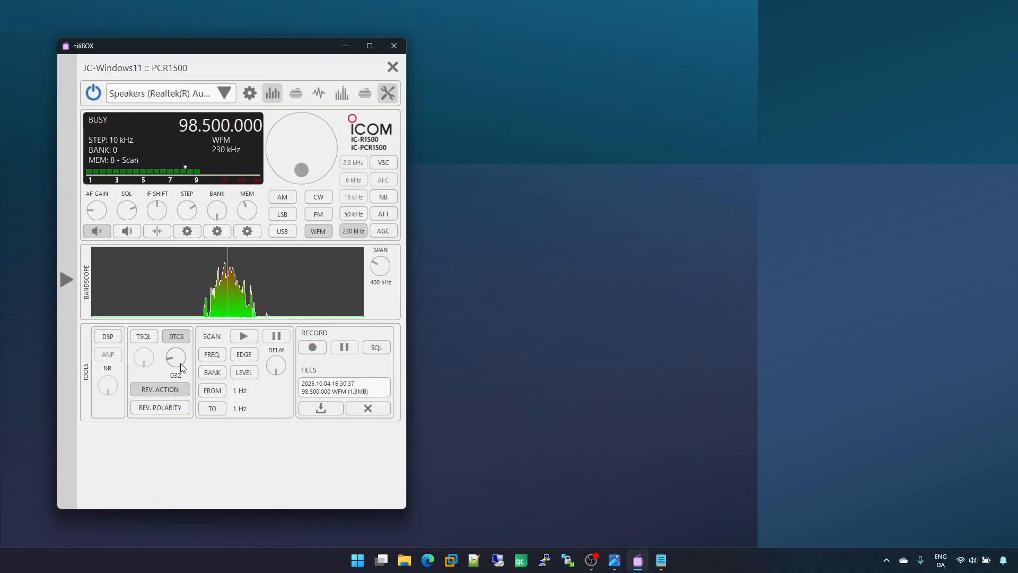
pyautogui.scroll(1, 181, 363)
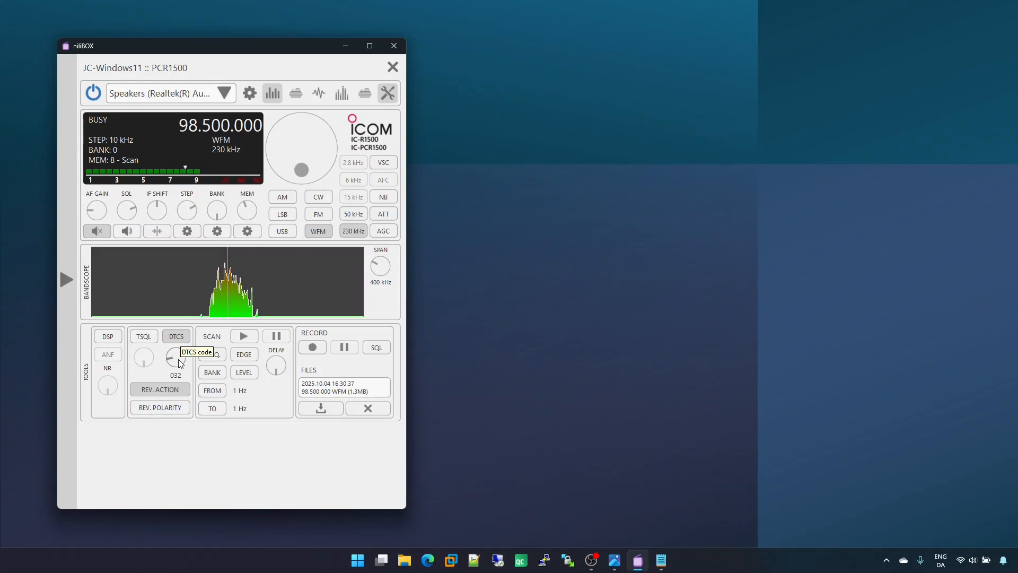
pyautogui.scroll(-1, 181, 362)
pyautogui.click(150, 339)
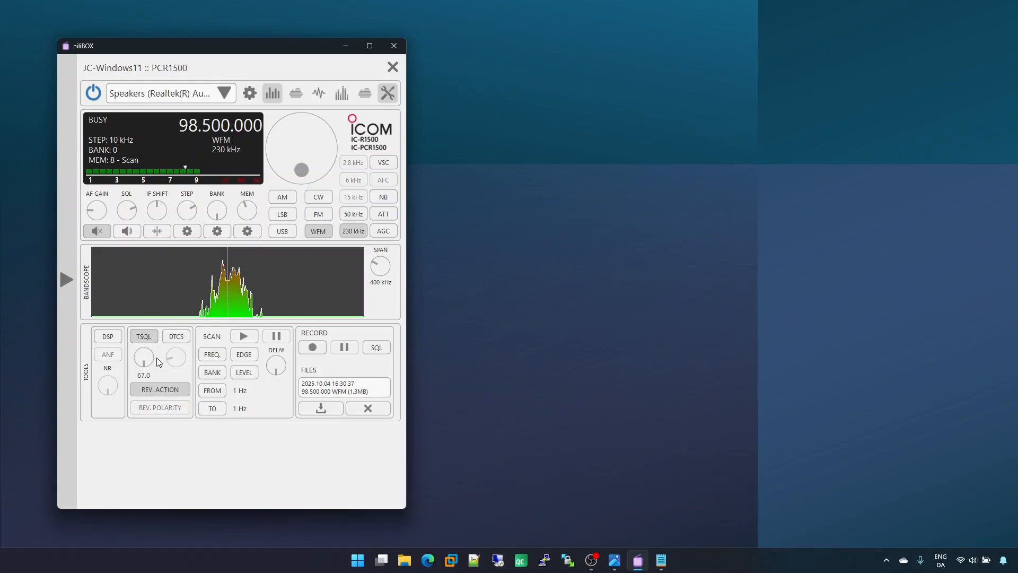
pyautogui.click(176, 336)
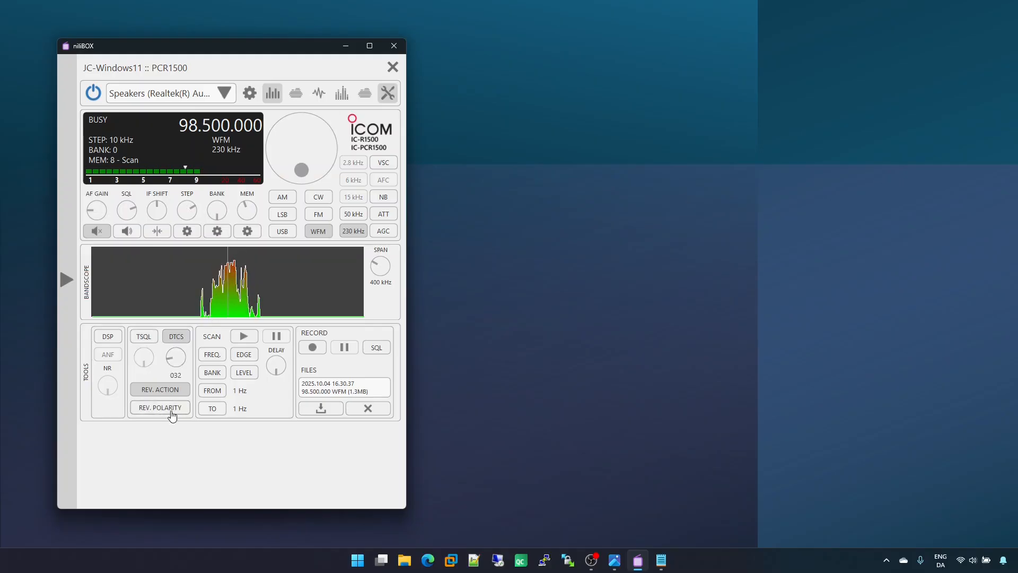
# Step: Turn reverse polarity on and off, then switch off reverse action and DTCS
pyautogui.click(178, 412)
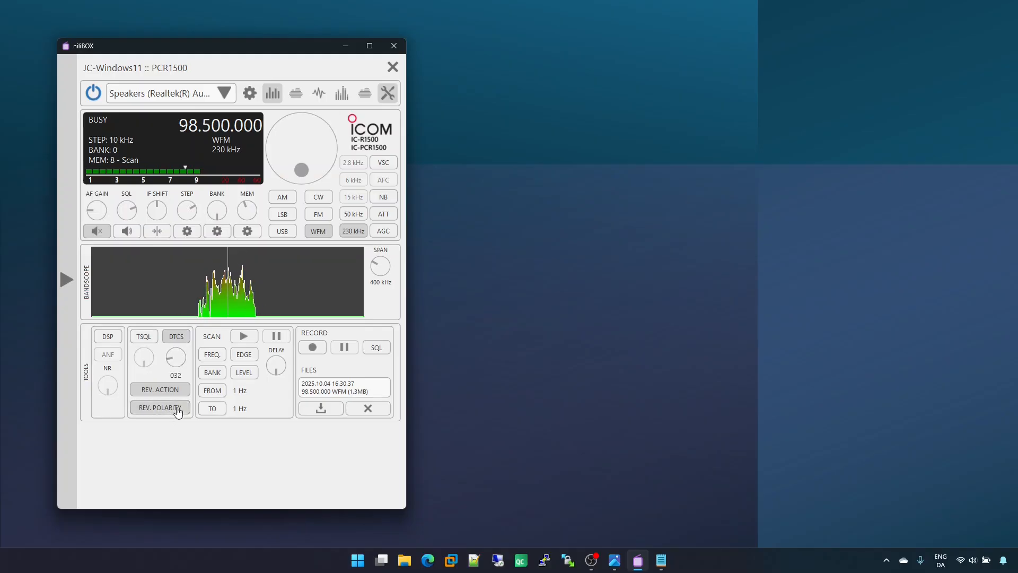
pyautogui.click(177, 412)
pyautogui.click(177, 389)
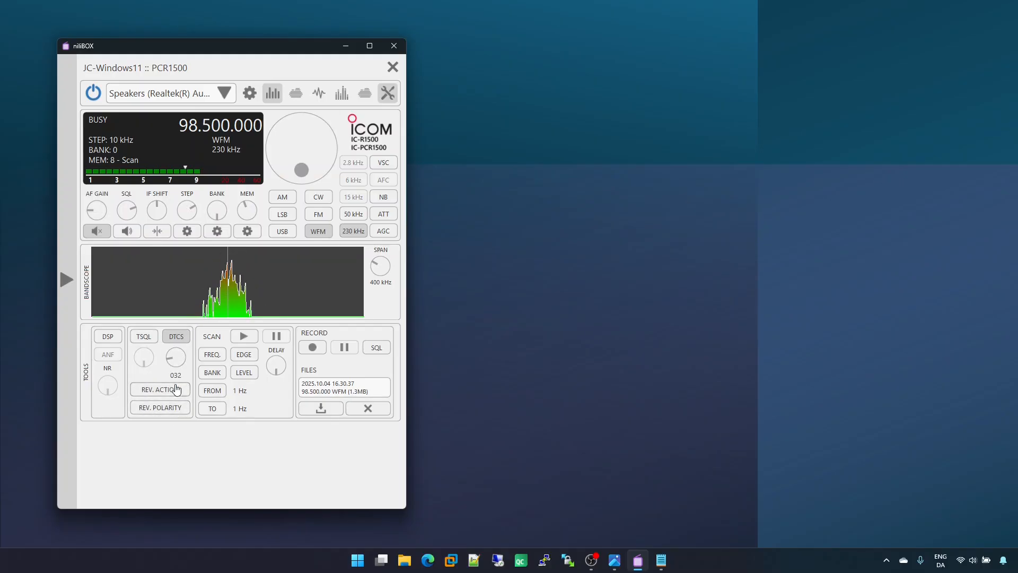
pyautogui.click(179, 340)
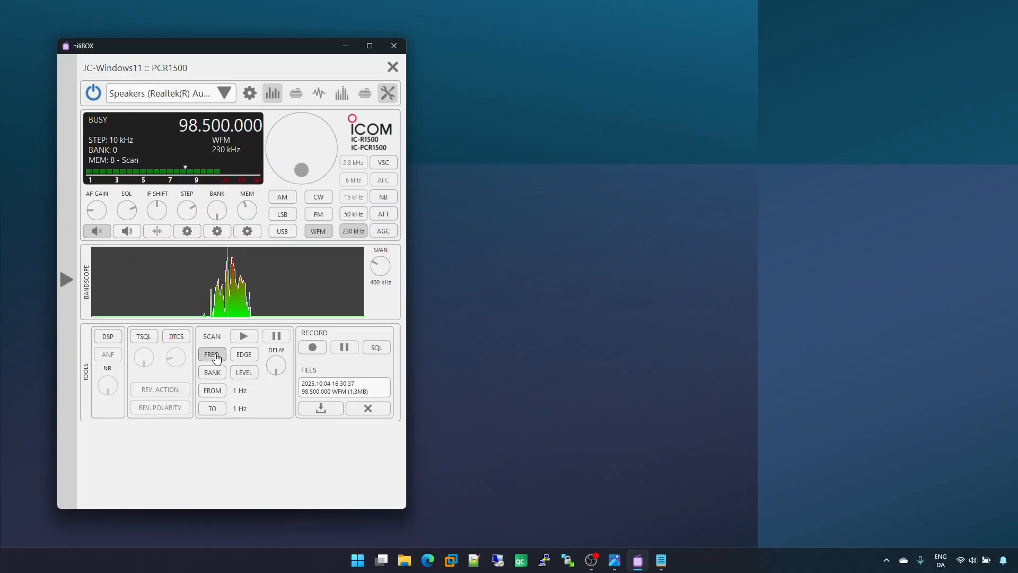
# Step: Compare the frequency and bank scan types, ending with the frequency scan selected
pyautogui.click(216, 359)
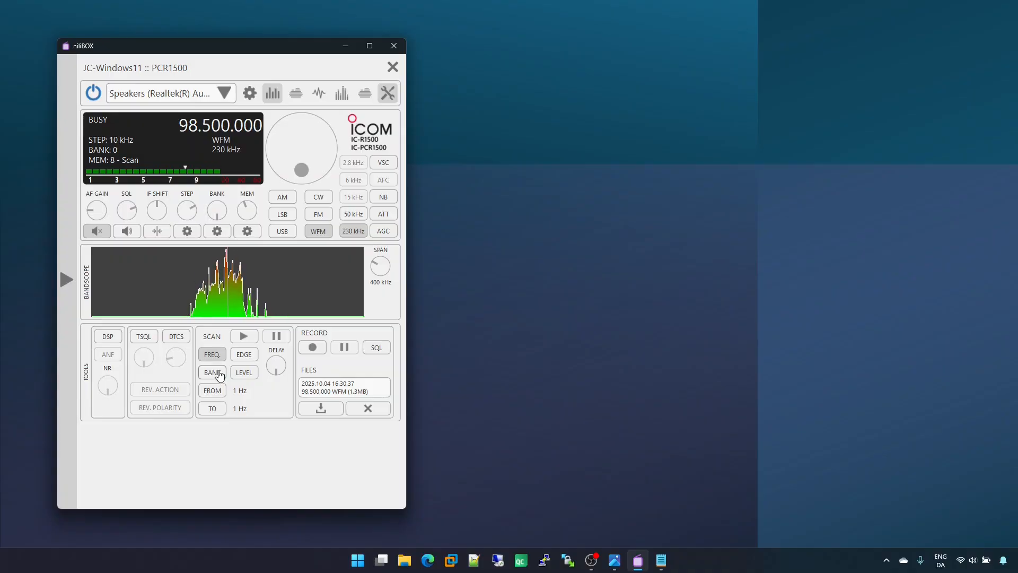
pyautogui.click(213, 373)
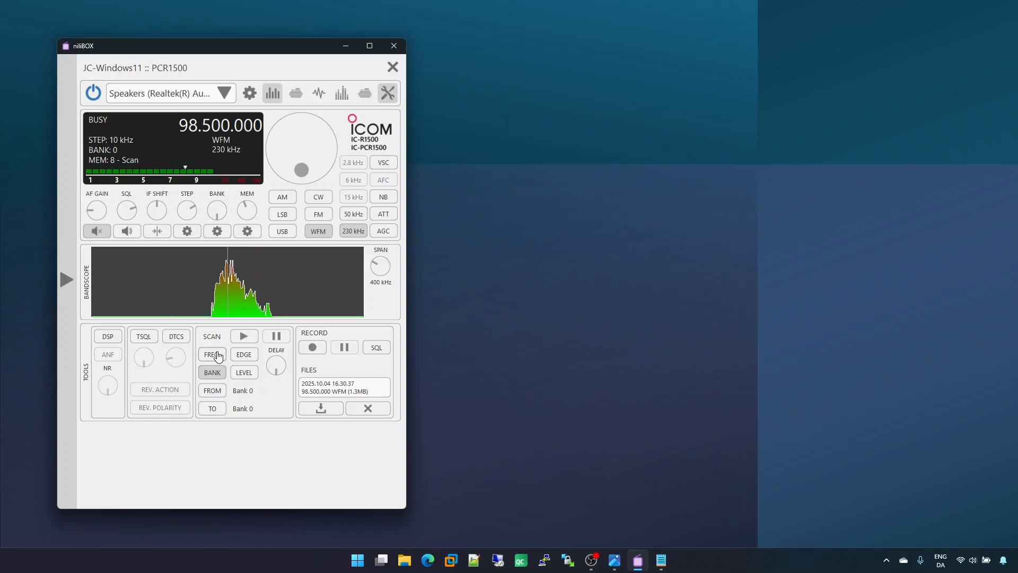
pyautogui.click(218, 357)
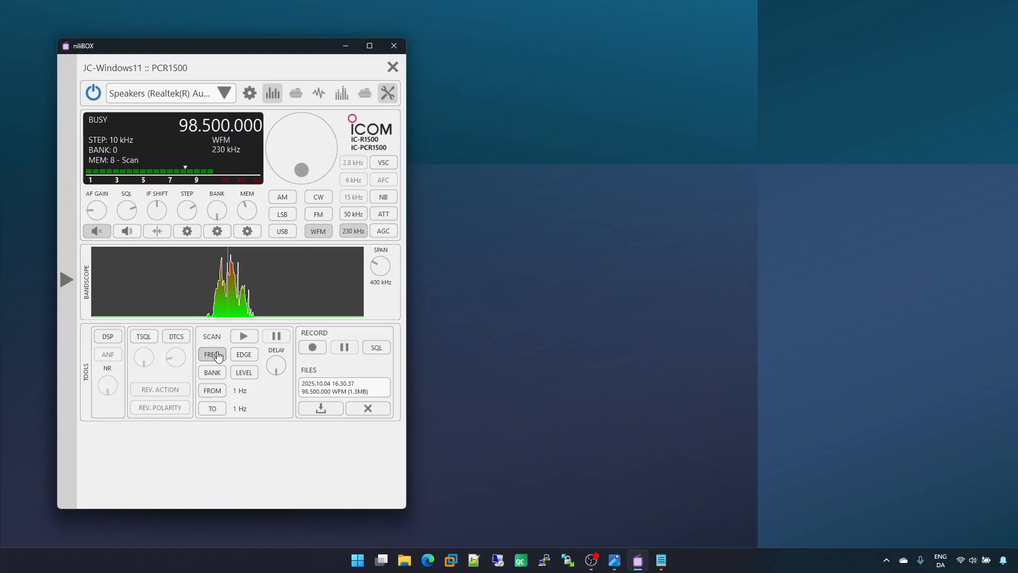
# Step: Tune to 140 MHz as the frequency scan's start and to 160 MHz as its end
pyautogui.write('140')
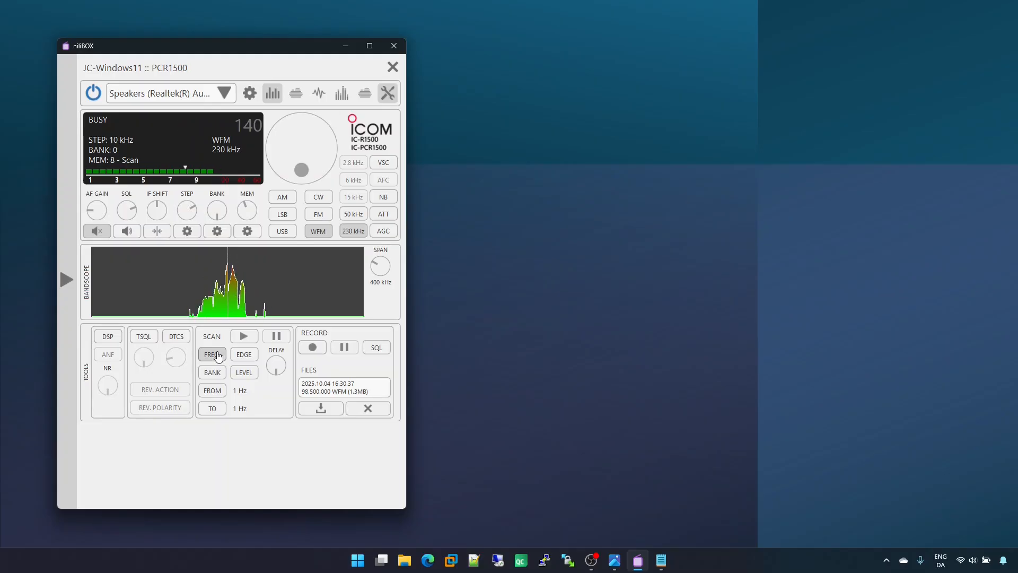
pyautogui.press('Return')
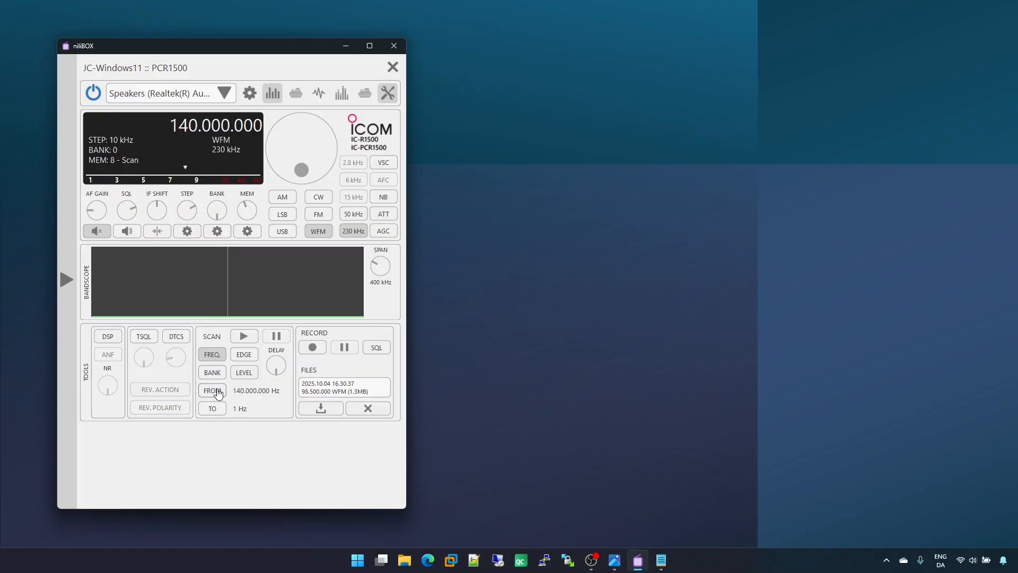
pyautogui.write('160')
pyautogui.press('Return')
# Step: Run the frequency scan from 140 to 160 MHz, lower the squelch while it runs, and stop the scan
pyautogui.scroll(-2, 128, 213)
pyautogui.click(245, 336)
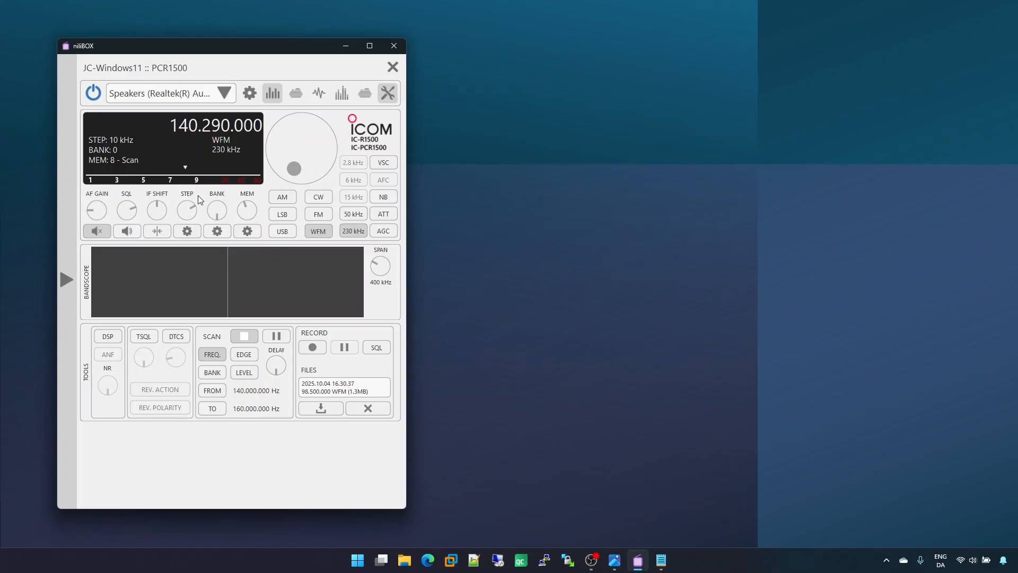
pyautogui.scroll(-5, 133, 216)
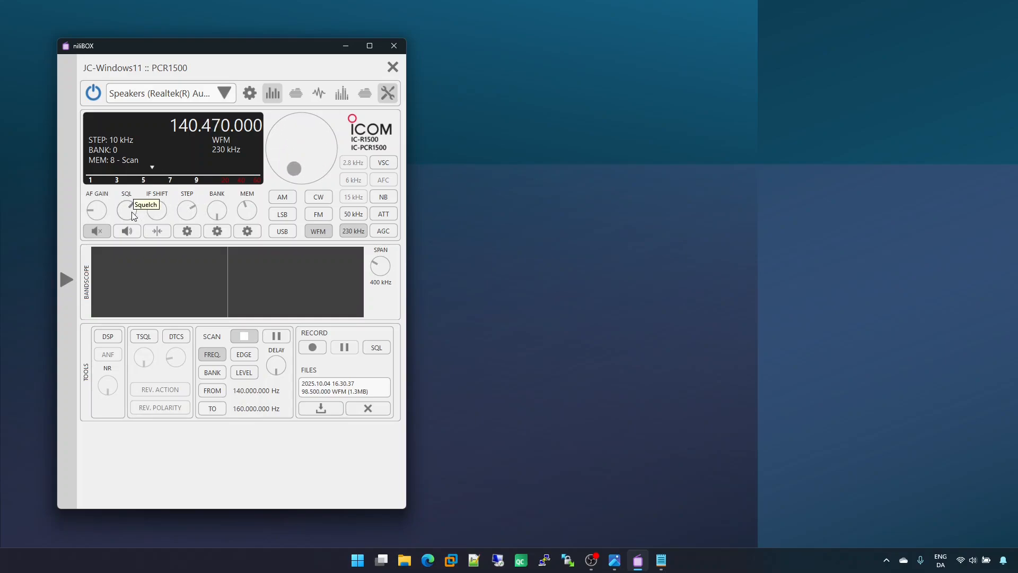
pyautogui.scroll(-3, 134, 216)
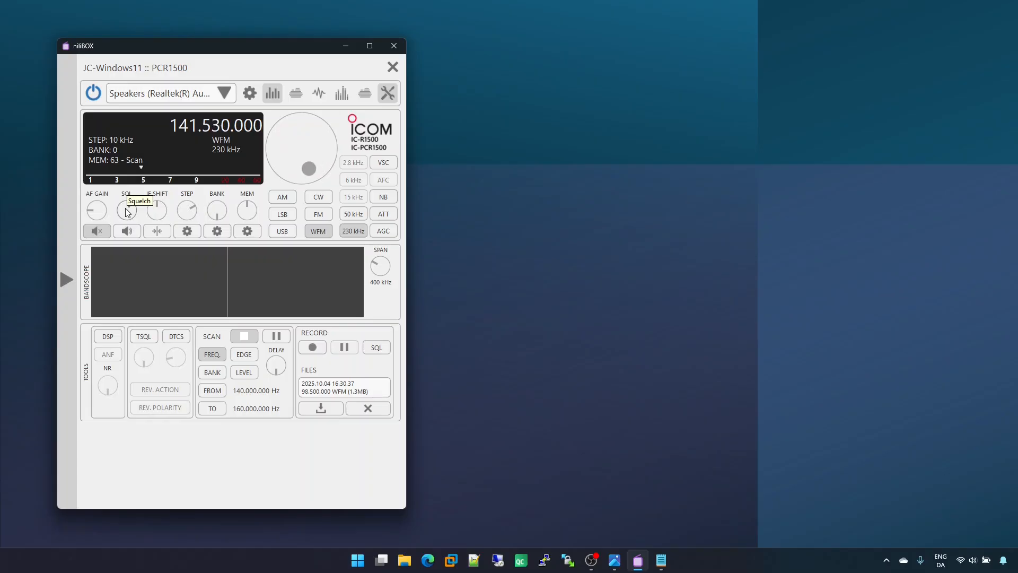
pyautogui.scroll(3, 127, 212)
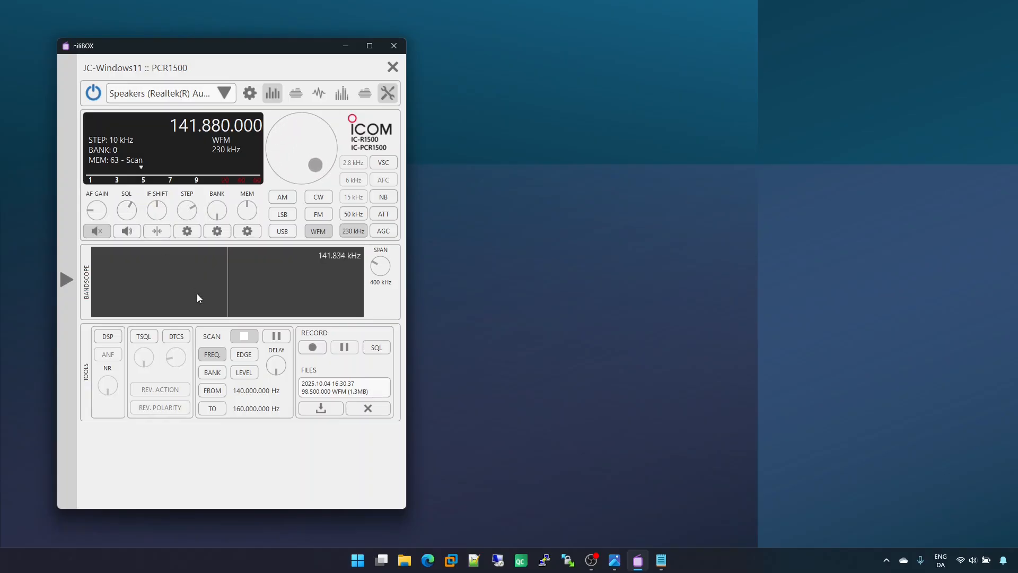
pyautogui.click(246, 337)
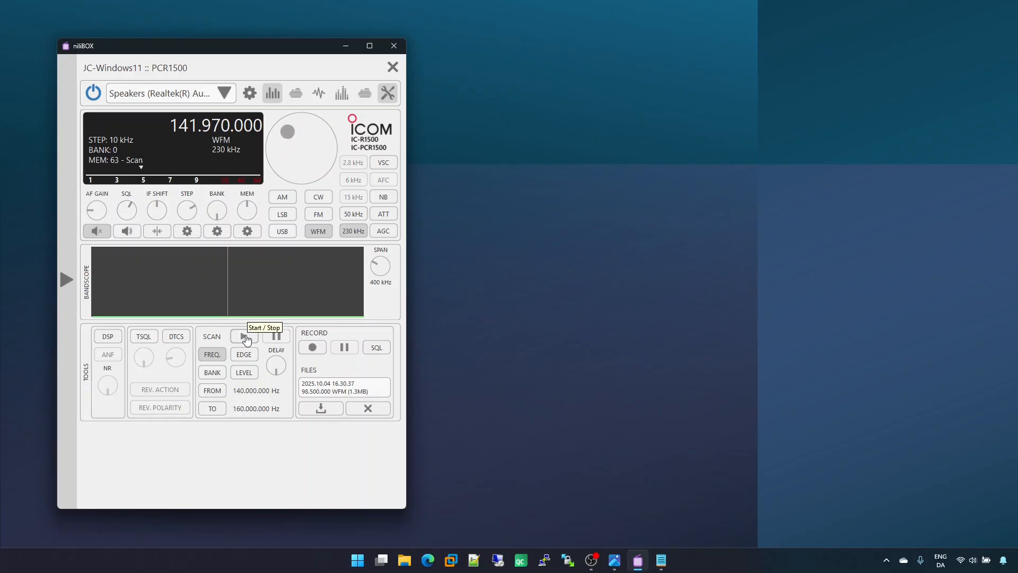
# Step: Switch to a bank scan, set its range from Bank 0 to Bank 2, and start scanning
pyautogui.click(218, 373)
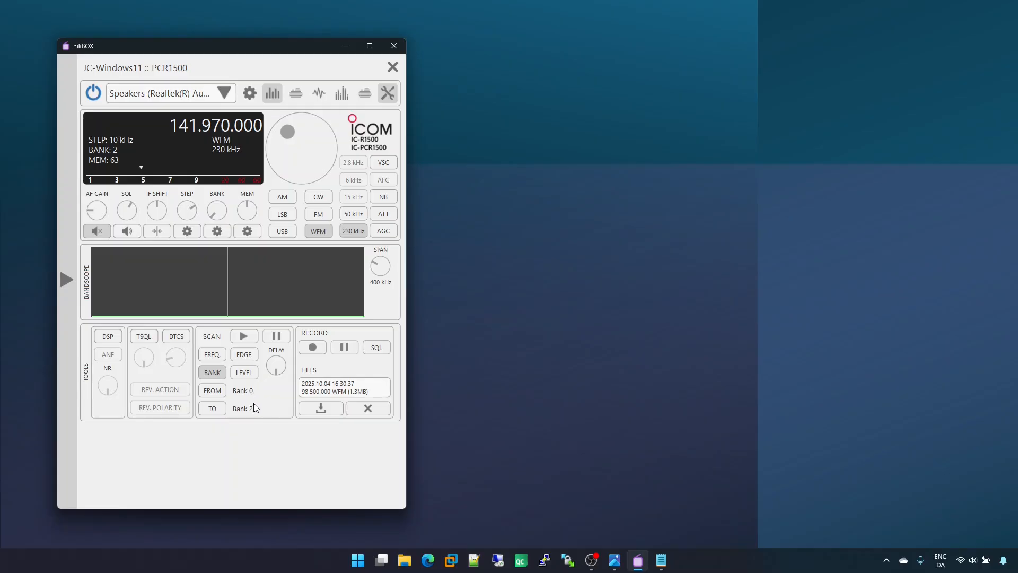
pyautogui.click(245, 336)
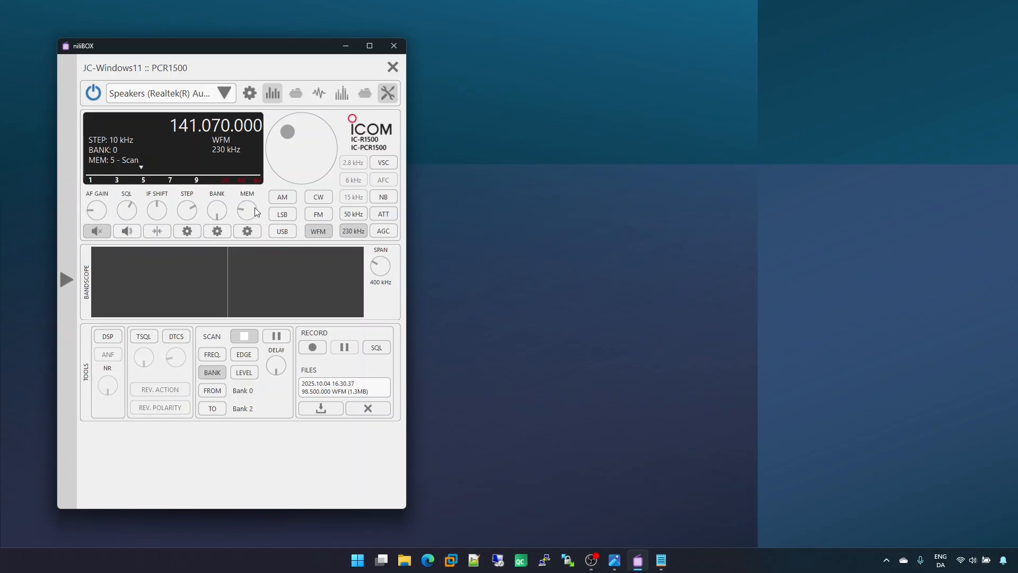
# Step: Stop the bank scan and tune the PCR1500 to 98.5 MHz
pyautogui.click(244, 336)
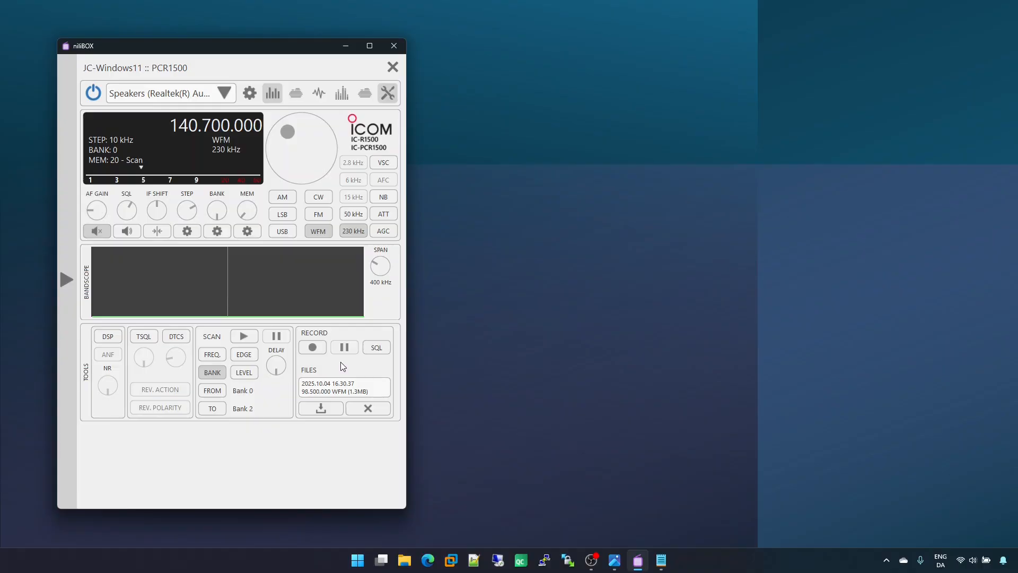
pyautogui.write('98.')
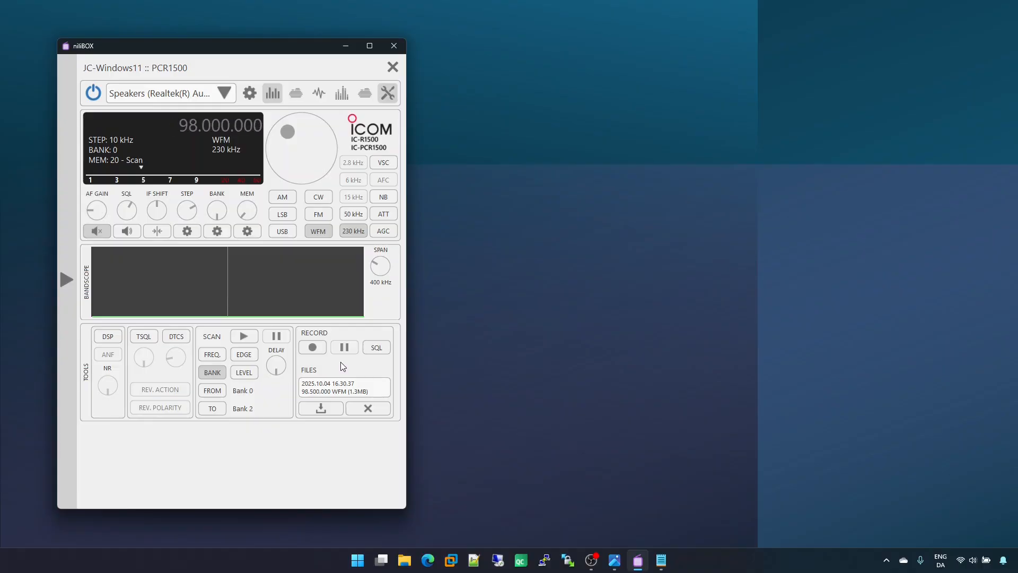
pyautogui.press('Return')
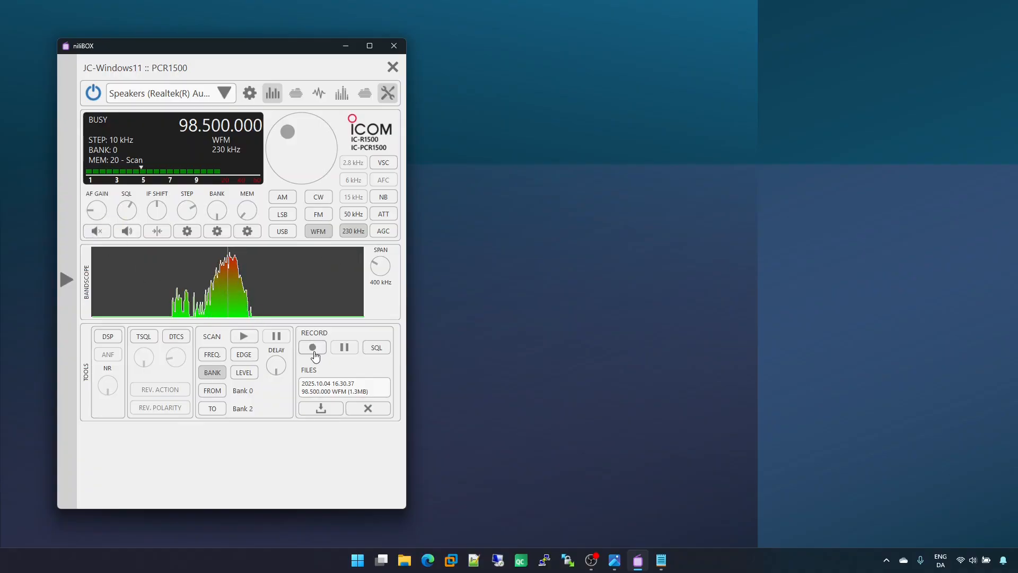
# Step: Record the 98.5 MHz signal, start a second recording, and check the list of recorded files
pyautogui.click(313, 348)
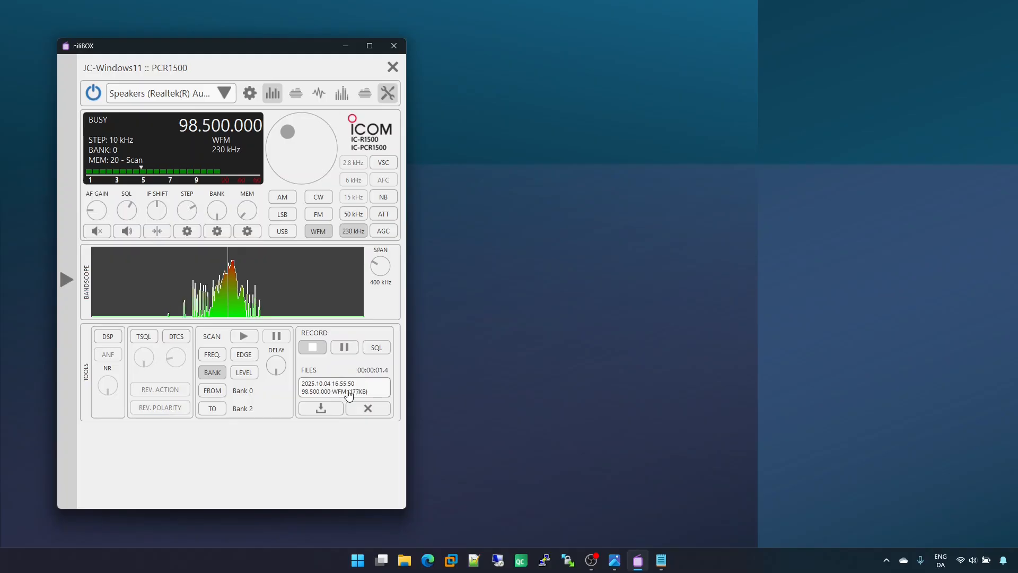
pyautogui.click(336, 391)
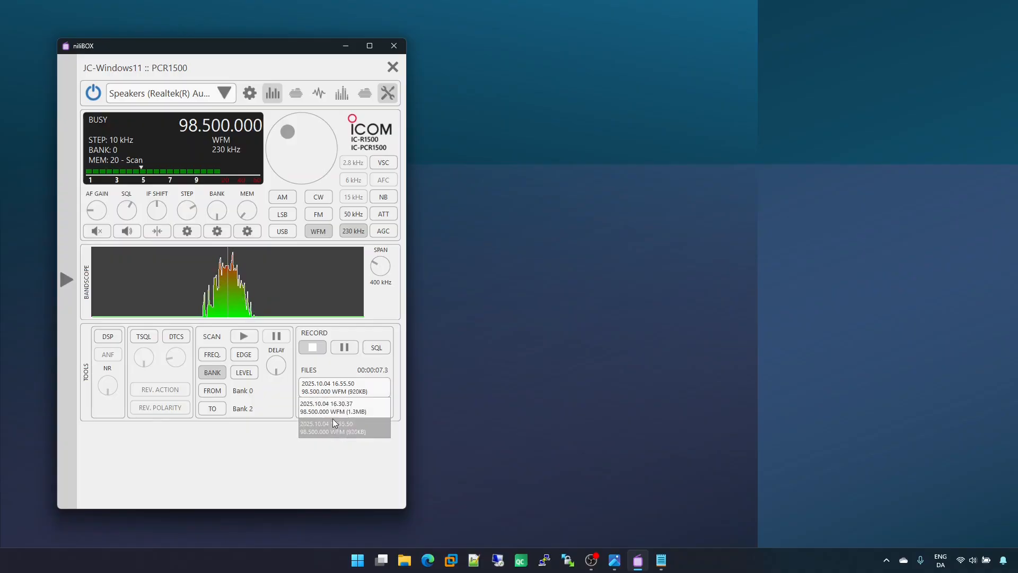
pyautogui.click(315, 351)
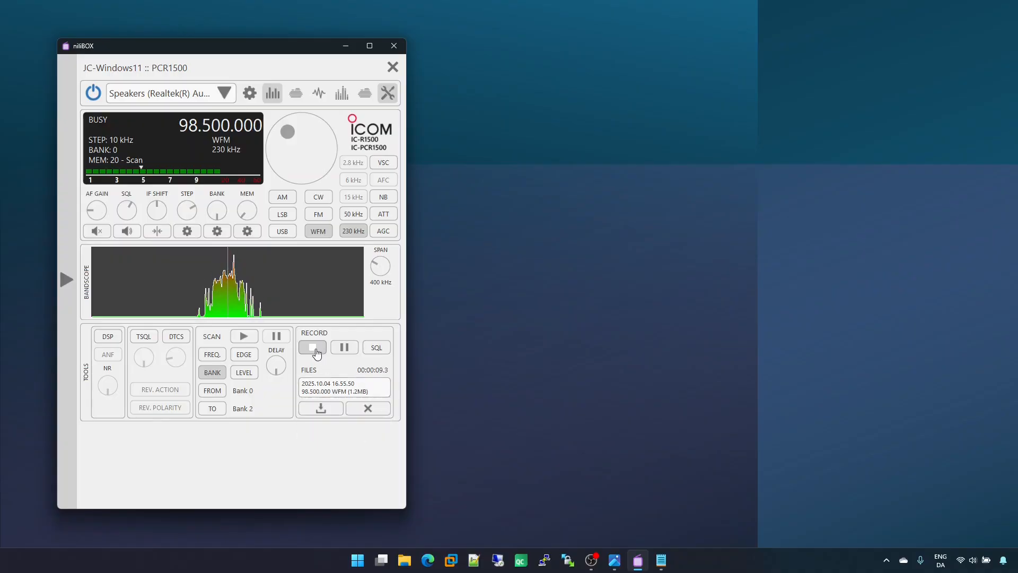
pyautogui.click(316, 352)
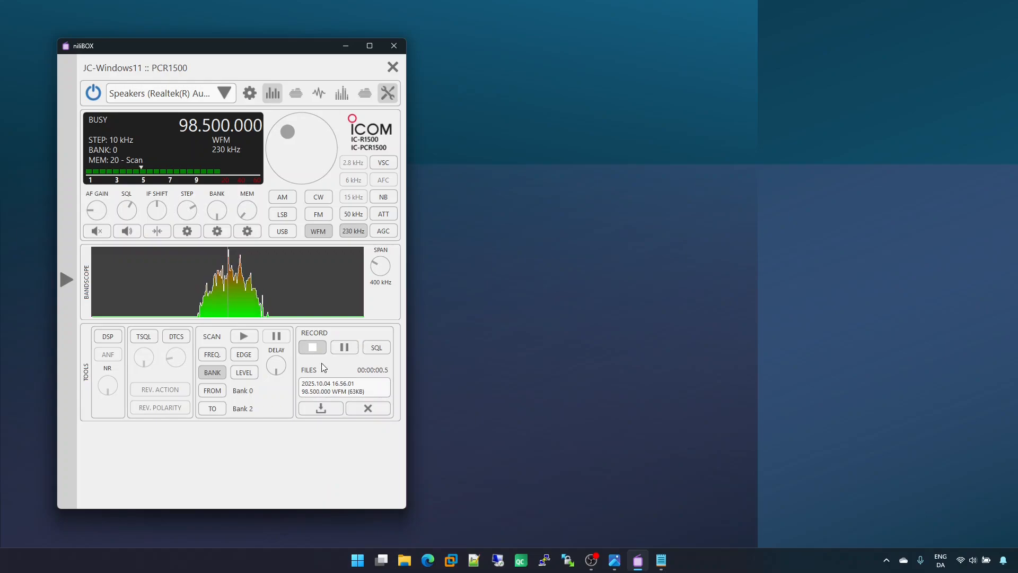
pyautogui.click(331, 388)
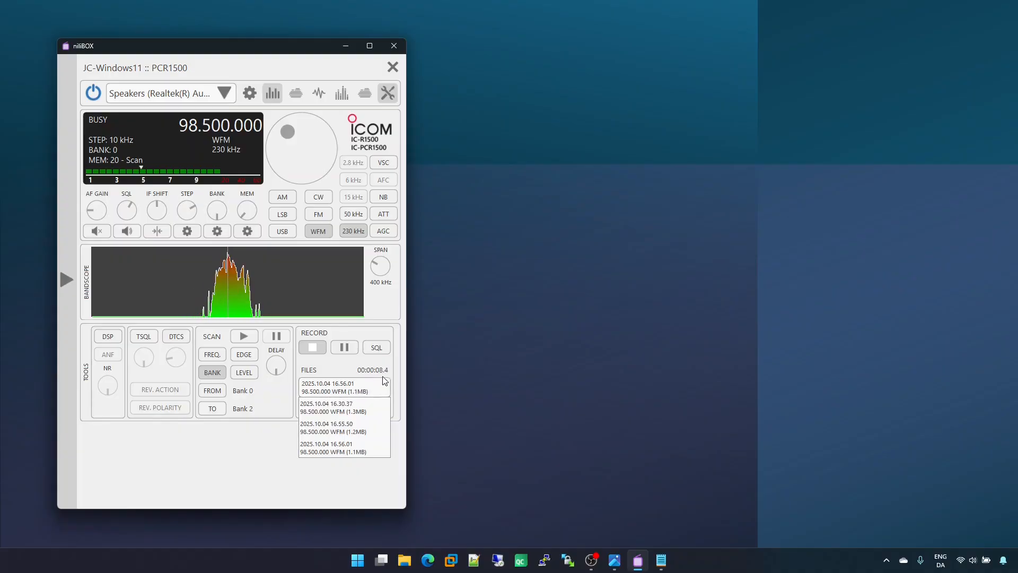
pyautogui.click(348, 370)
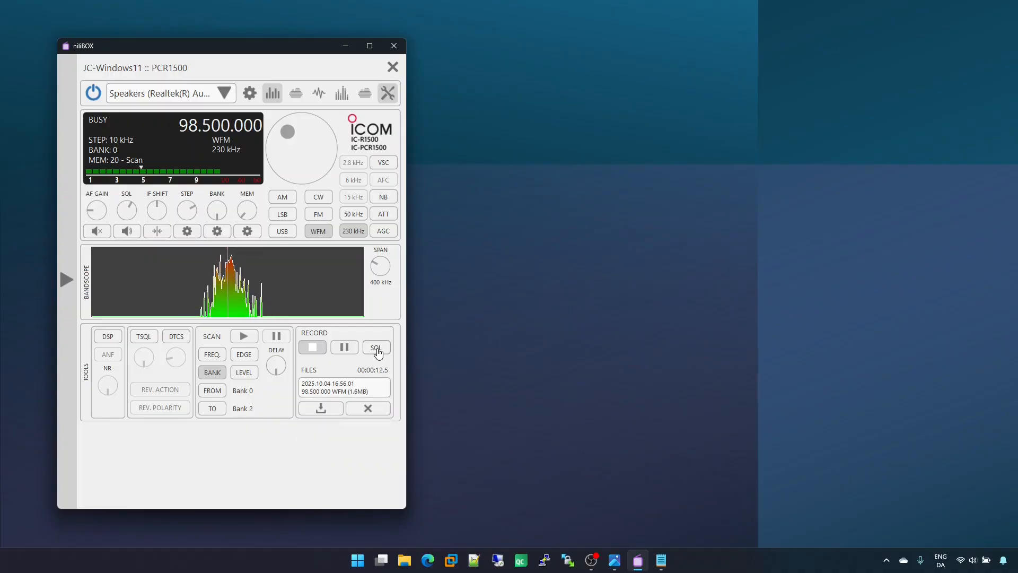
# Step: Enable squelch-controlled recording, test it by raising the squelch above the signal and lowering it below, and stop recording
pyautogui.click(375, 347)
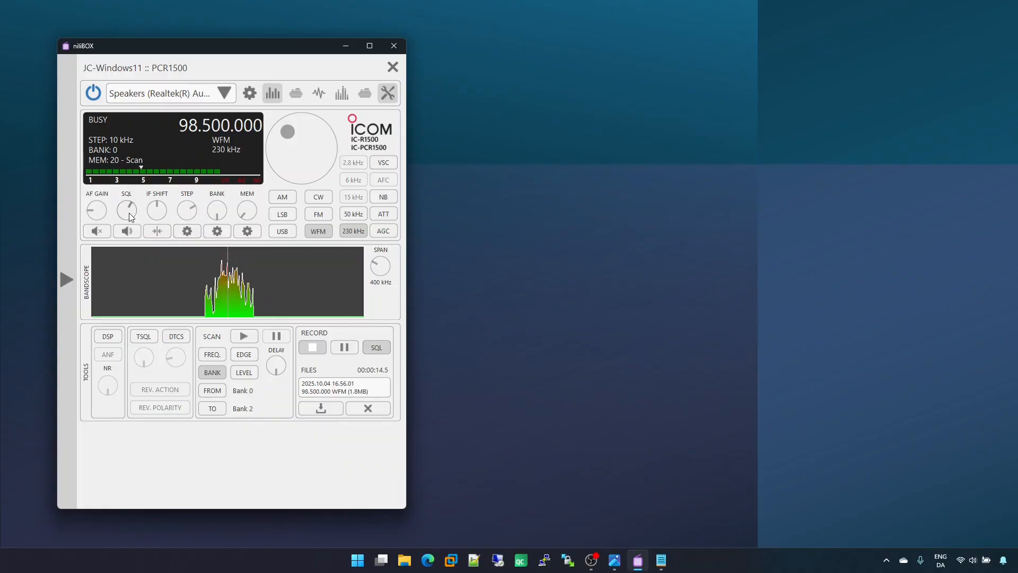
pyautogui.scroll(10, 131, 218)
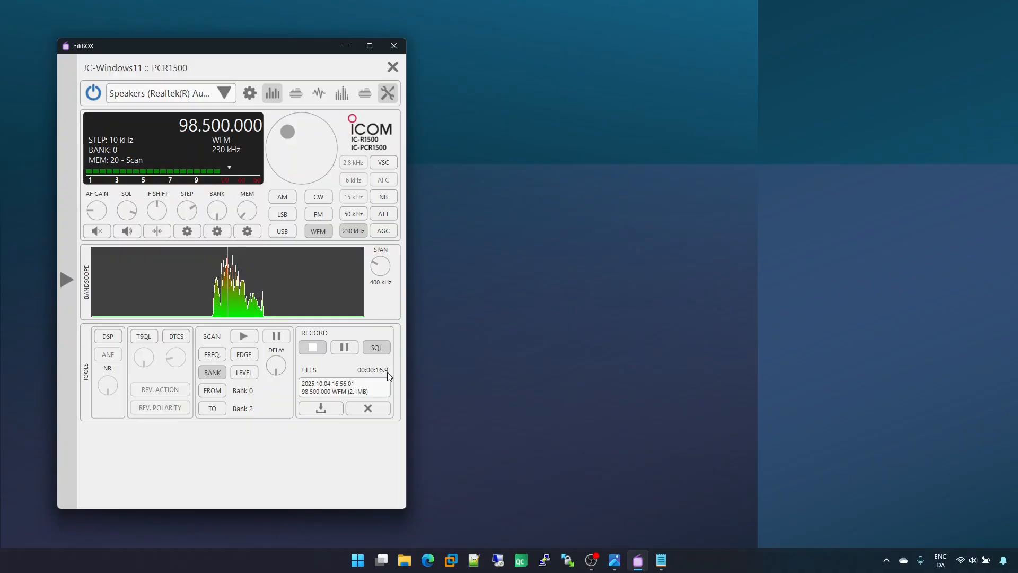
pyautogui.scroll(-5, 134, 216)
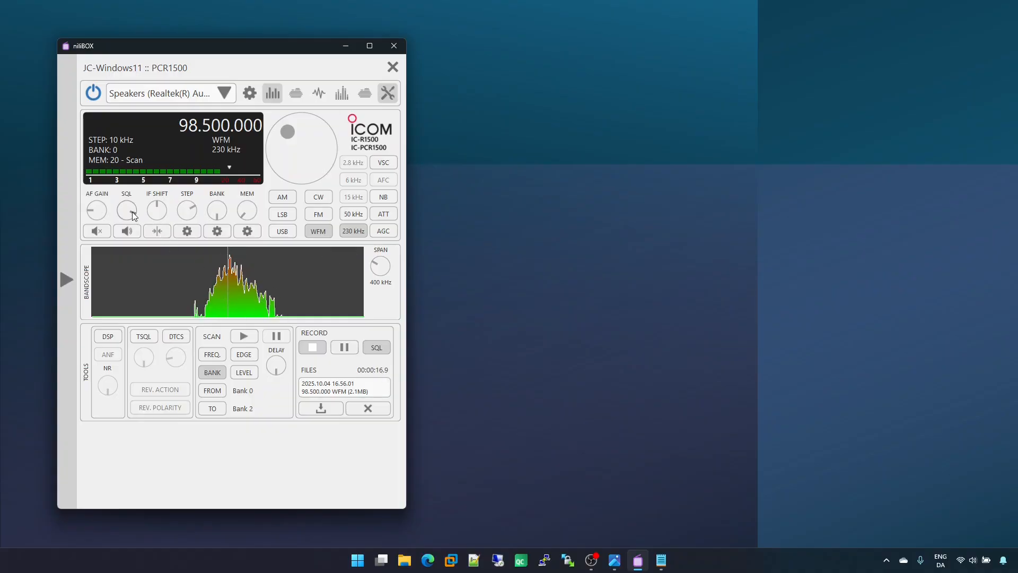
pyautogui.scroll(-2, 134, 214)
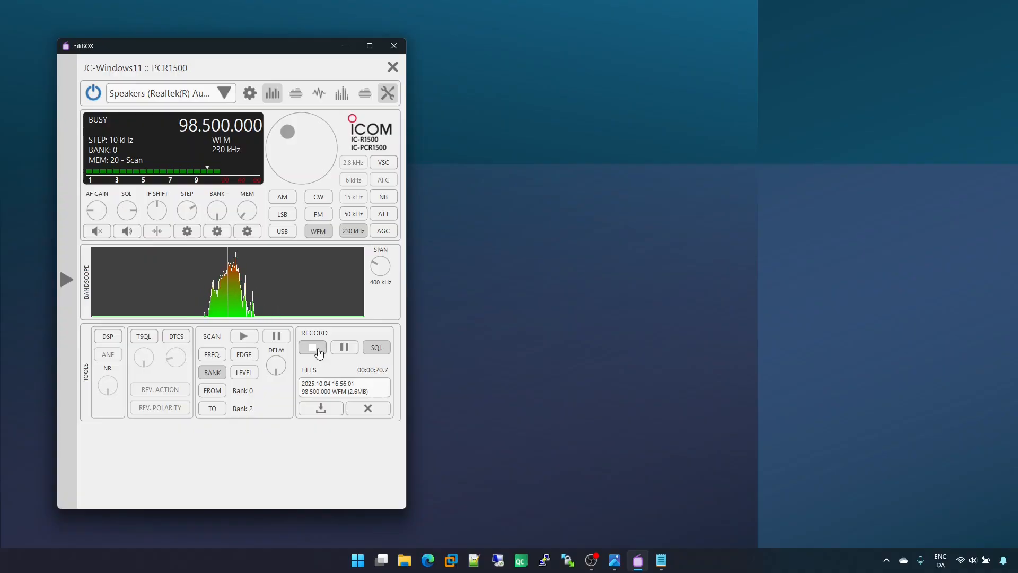
pyautogui.click(318, 349)
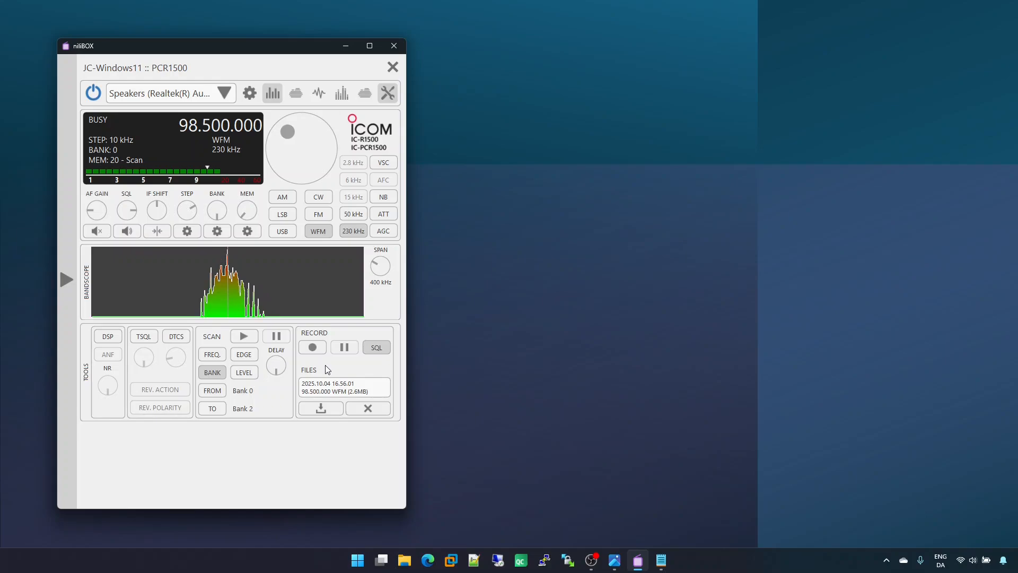
# Step: Delete the two newest recordings, keeping the one from 16.30.37
pyautogui.click(353, 393)
pyautogui.click(353, 393)
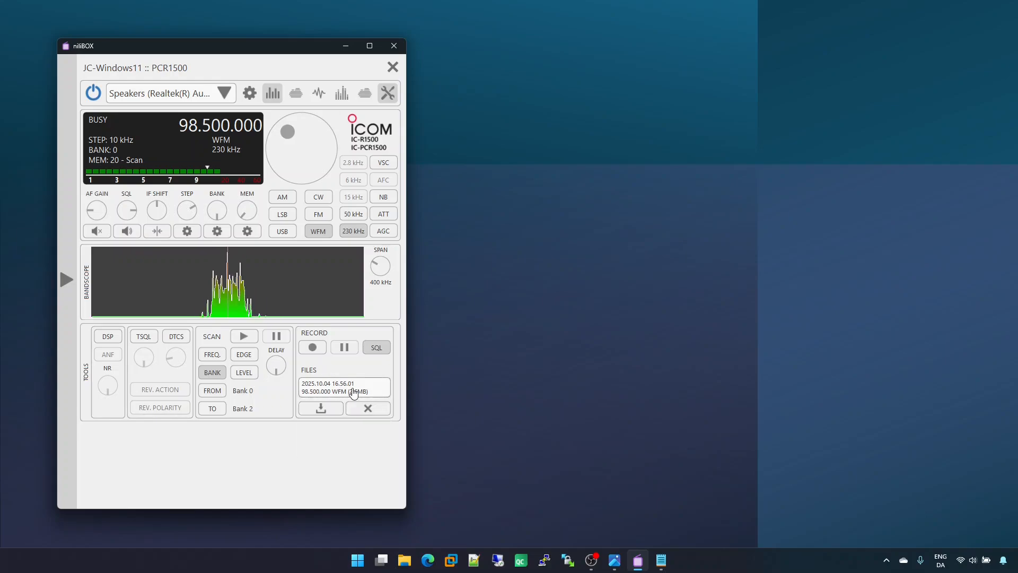
pyautogui.click(365, 409)
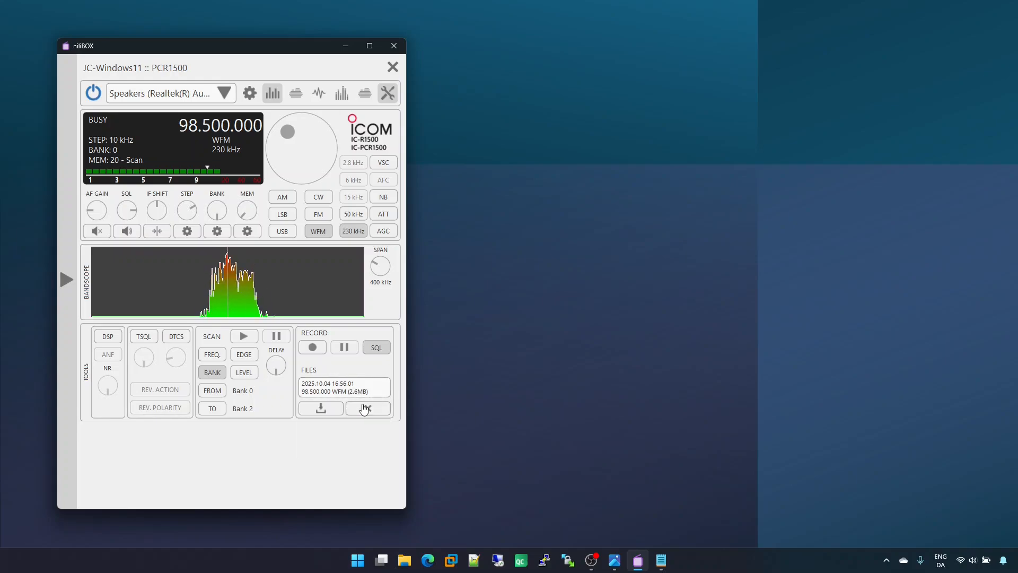
pyautogui.click(364, 409)
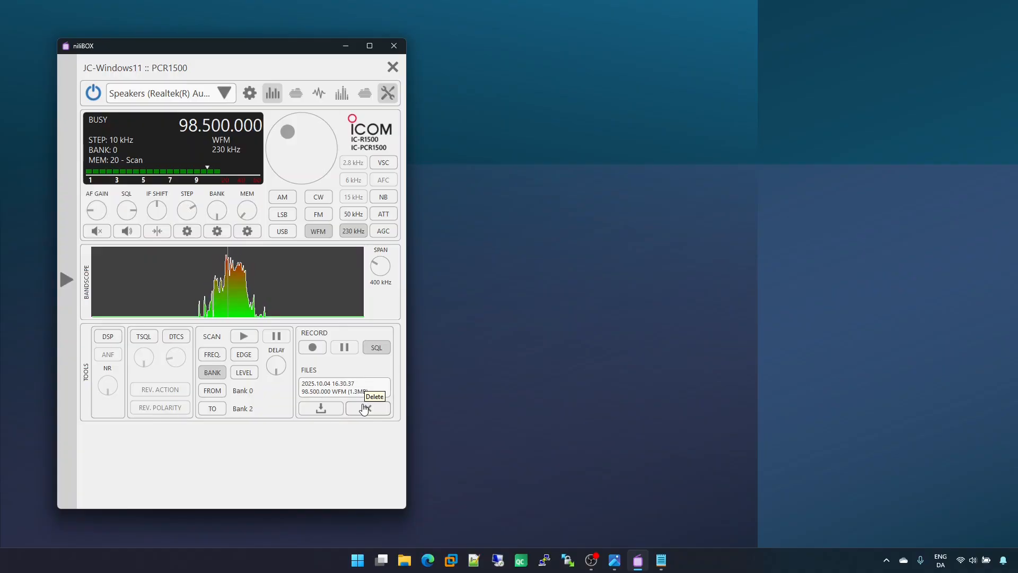
# Step: Check the recordings list, view the save dialog for the remaining 98.5 MHz recording, and close it without saving
pyautogui.click(338, 392)
pyautogui.click(338, 391)
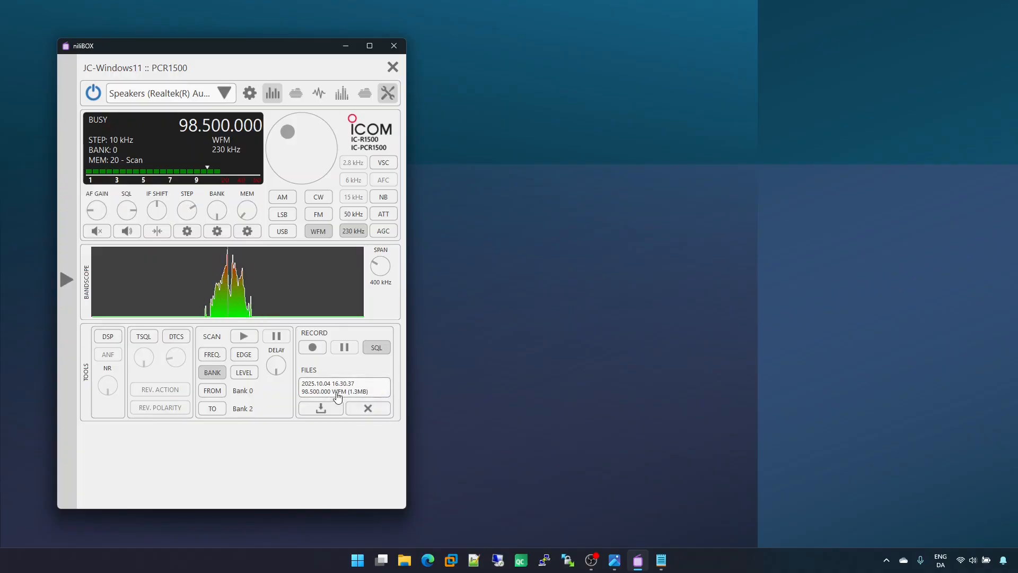
pyautogui.click(321, 409)
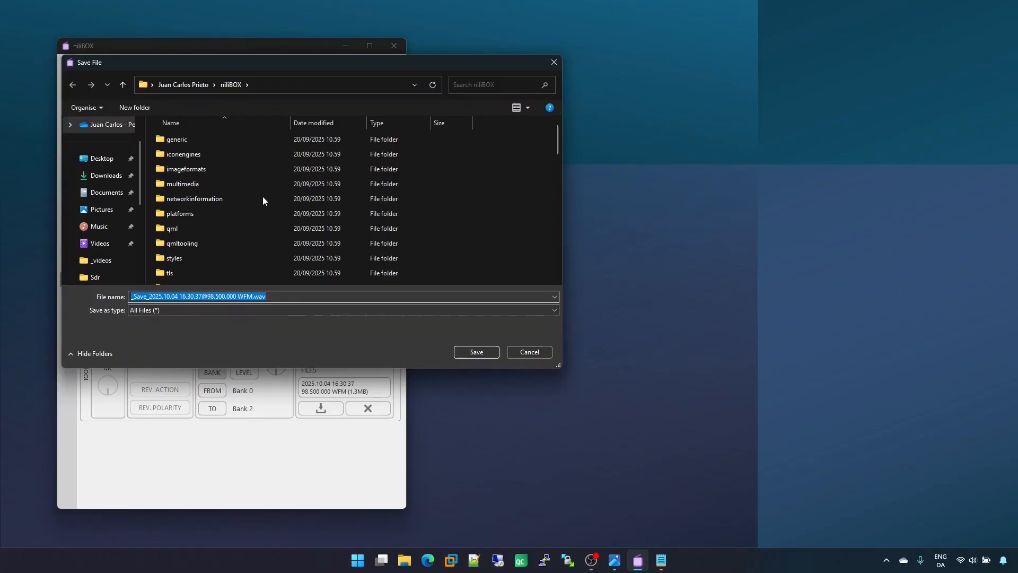
pyautogui.click(528, 353)
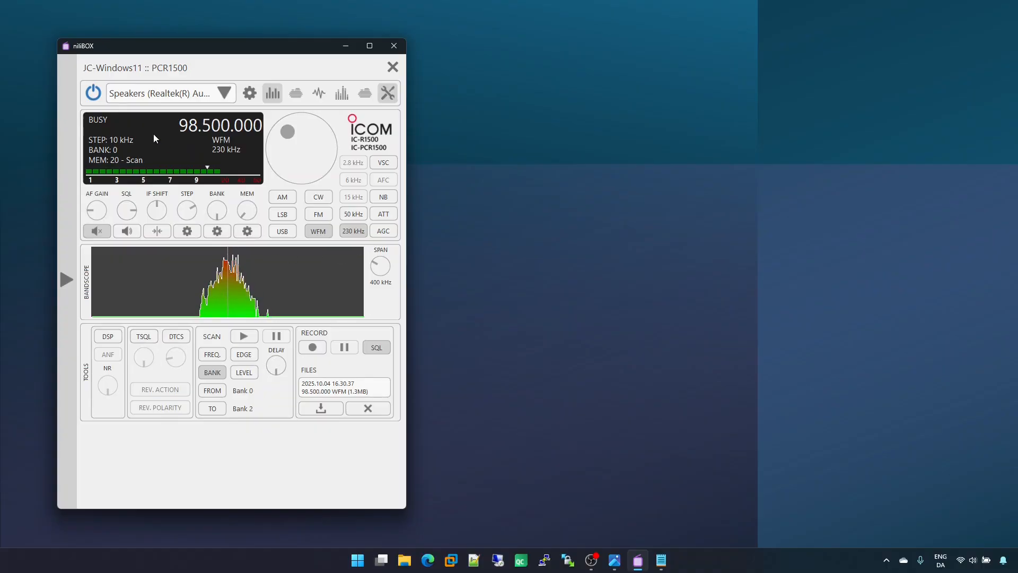
# Step: Power off the PCR1500, close its control view, and open the PCR100 receiver
pyautogui.click(95, 95)
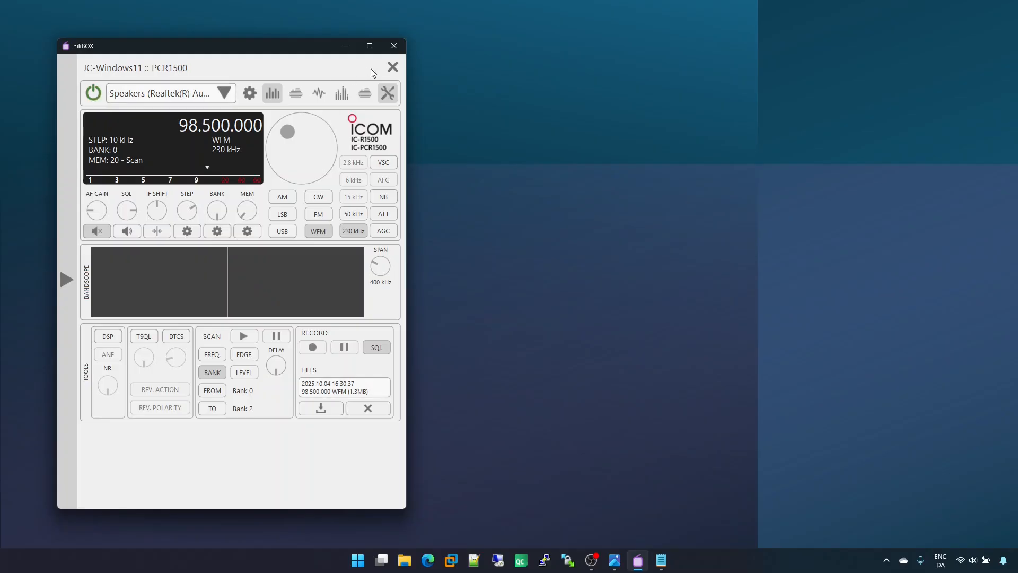
pyautogui.click(392, 68)
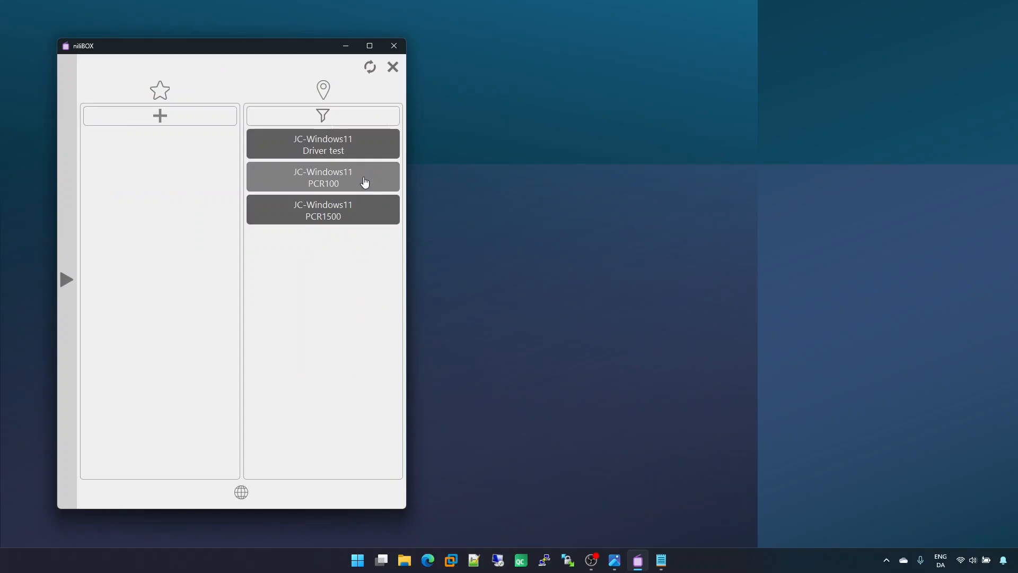
pyautogui.click(365, 183)
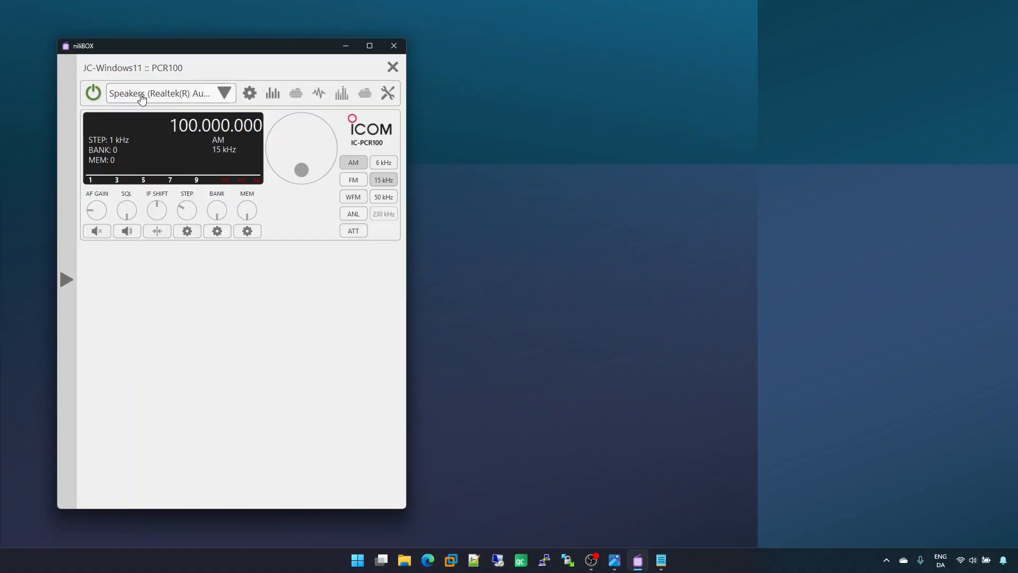
# Step: Display all of the PCR100's signal views along with its scan and recording tools
pyautogui.click(273, 92)
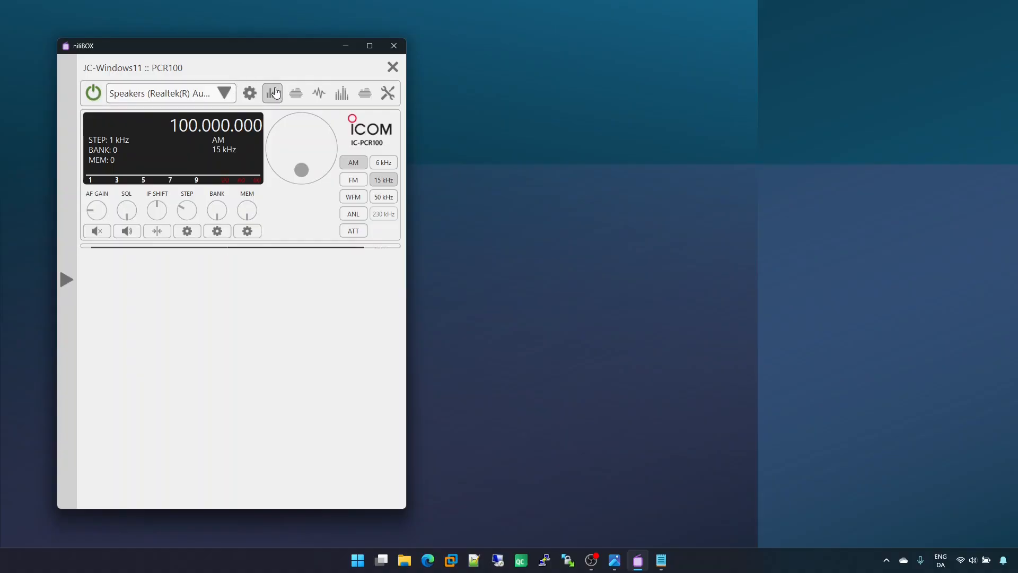
pyautogui.click(299, 94)
pyautogui.click(319, 94)
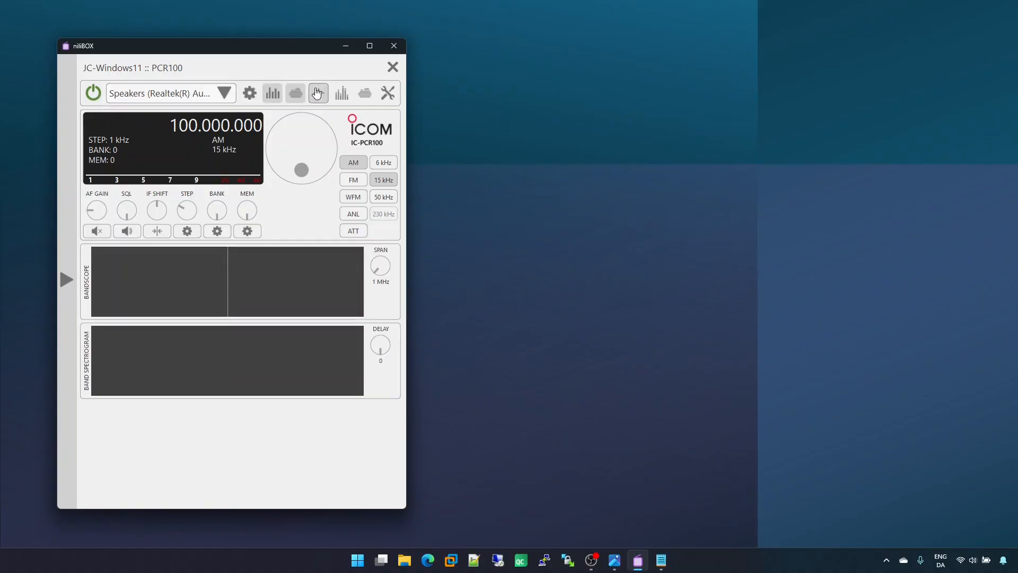
pyautogui.click(342, 93)
pyautogui.click(364, 94)
pyautogui.click(388, 93)
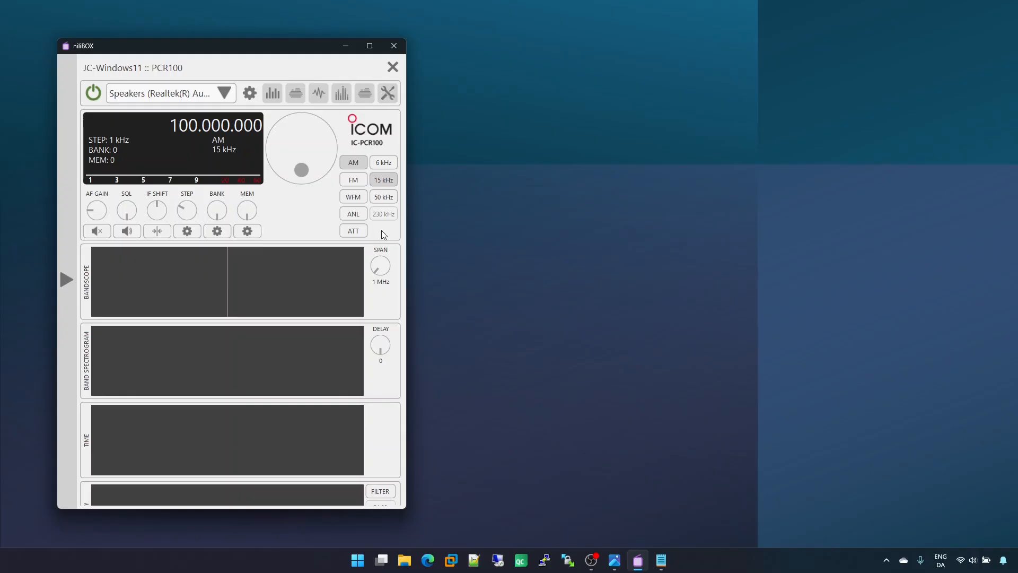
# Step: Hide the extra signal views so that only the bandscope and the tools remain displayed
pyautogui.click(336, 94)
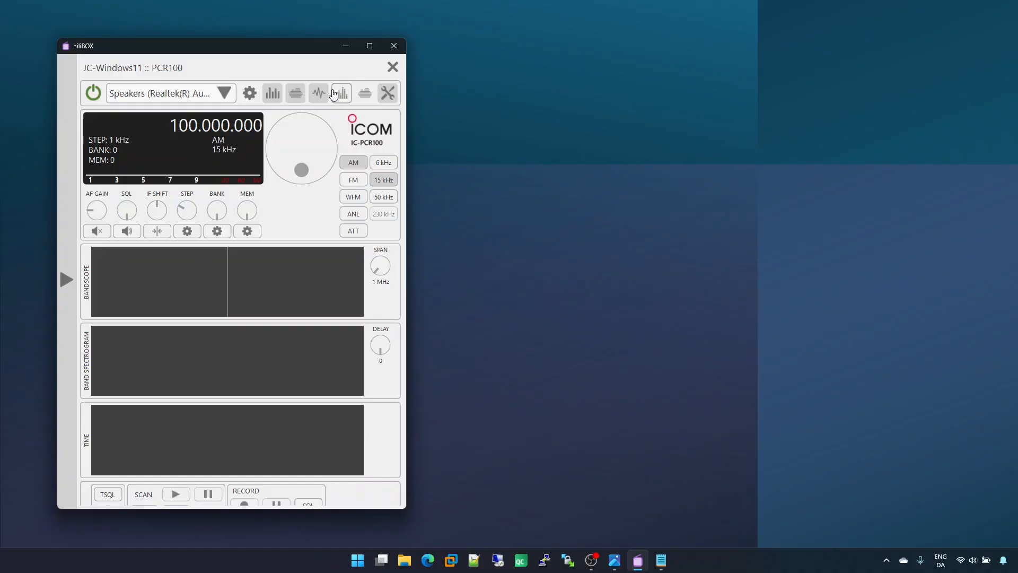
pyautogui.click(319, 93)
pyautogui.click(296, 94)
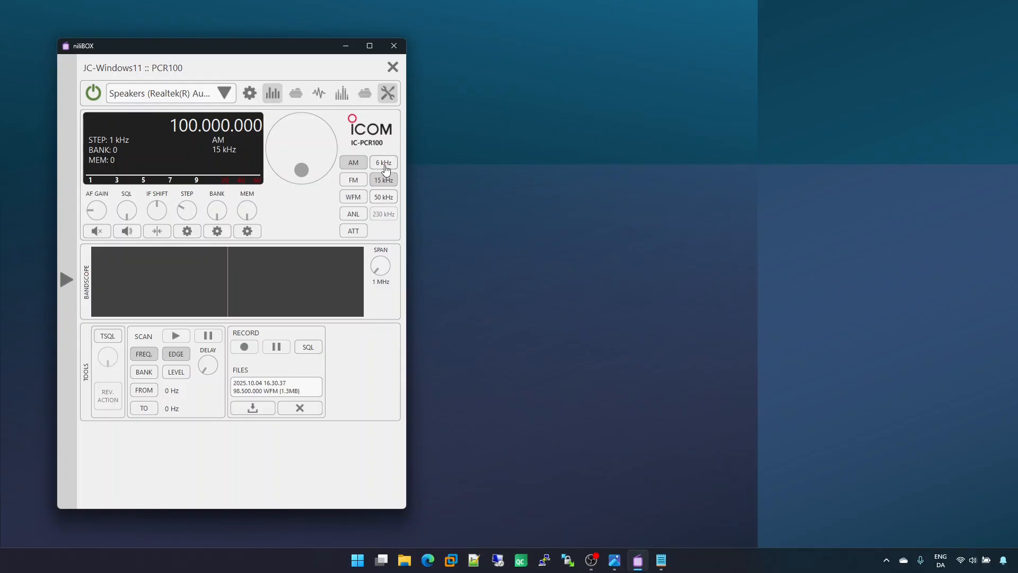
# Step: Try the 6 kHz and 15 kHz filters, and set the PCR100 to WFM mode with the 230 kHz filter
pyautogui.click(386, 163)
pyautogui.click(387, 180)
pyautogui.click(354, 199)
pyautogui.click(385, 214)
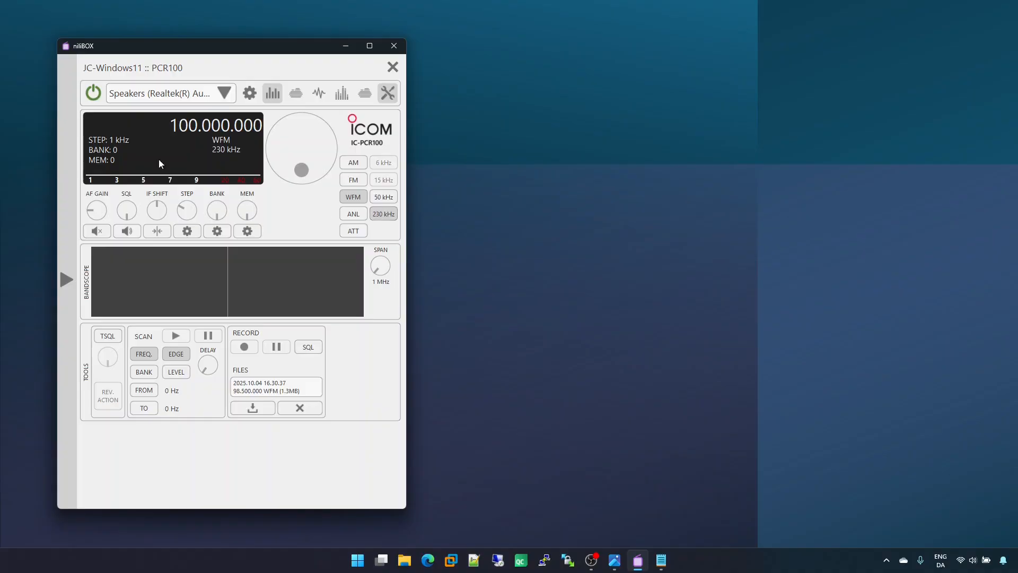
# Step: Power on the PCR100 and tune it to 98.5 MHz
pyautogui.click(94, 94)
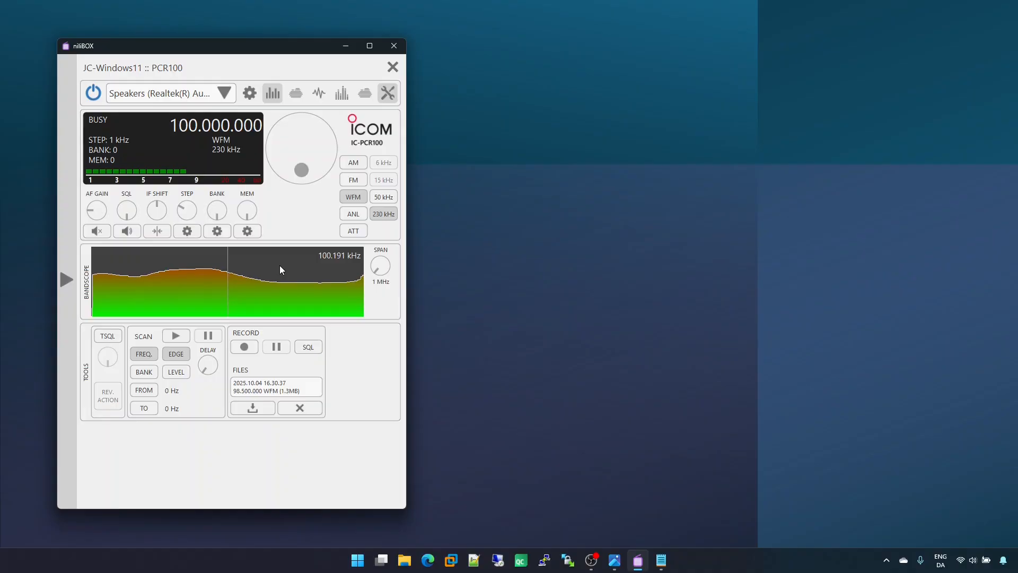
pyautogui.write('98.5')
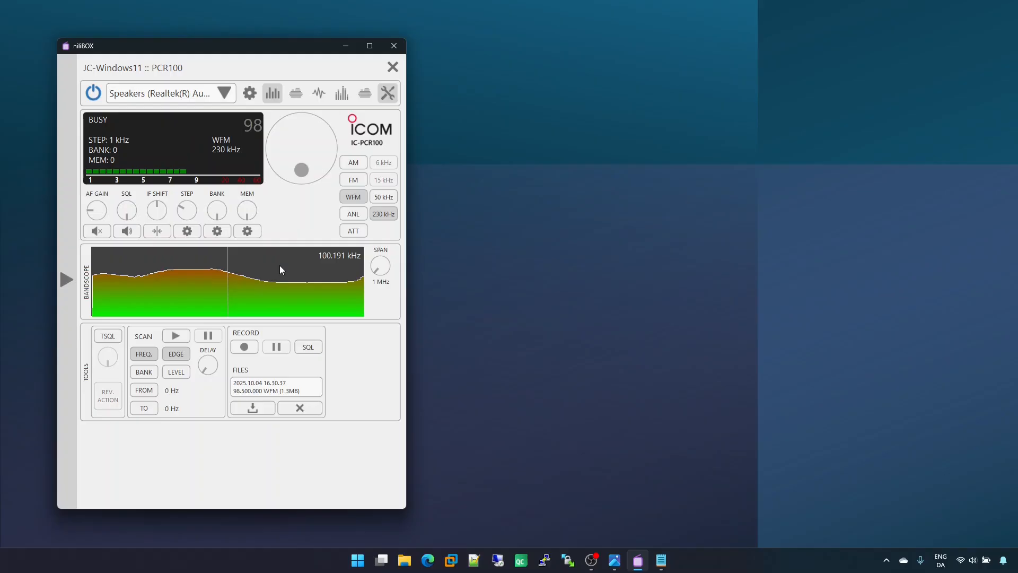
pyautogui.press('Return')
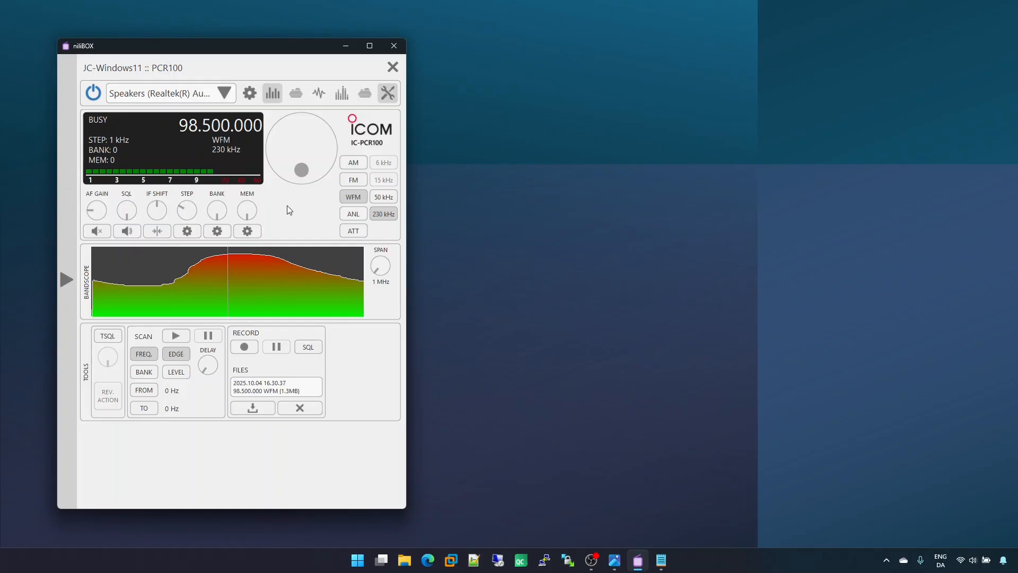
# Step: Try the bandscope and band spectrogram, and leave only the time and frequency views displayed with the PCR100's tools
pyautogui.click(273, 95)
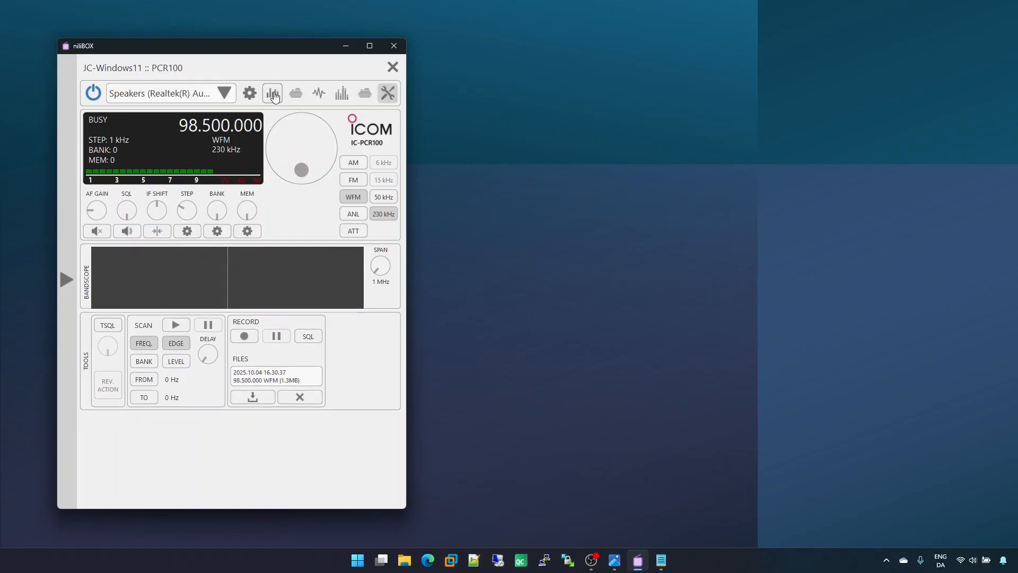
pyautogui.click(300, 94)
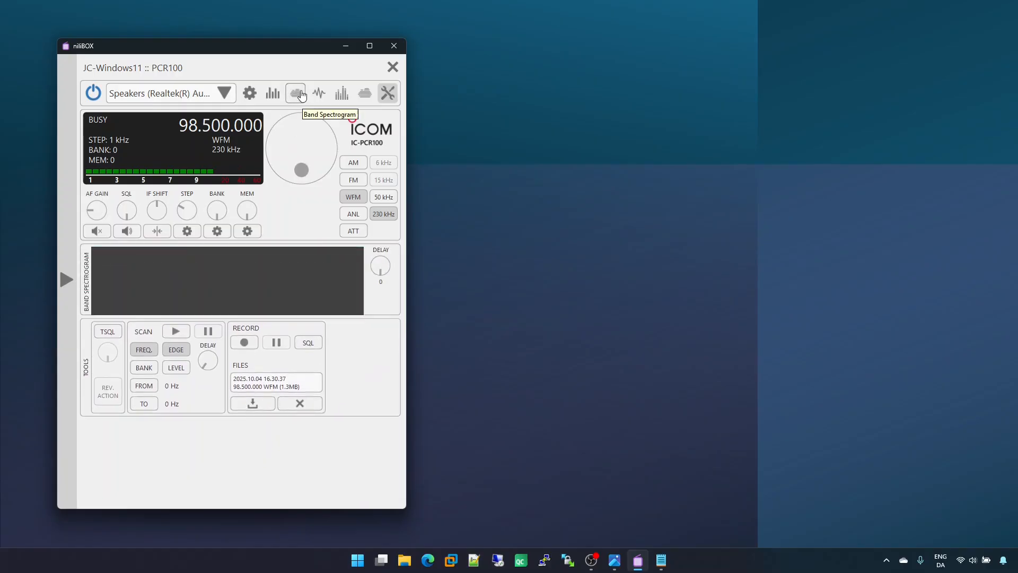
pyautogui.click(319, 93)
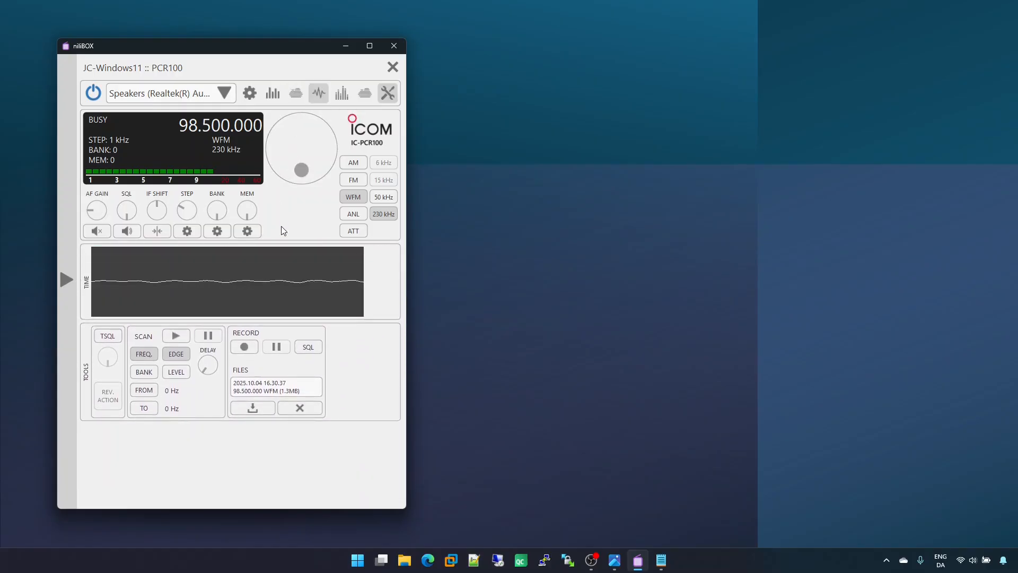
pyautogui.click(342, 94)
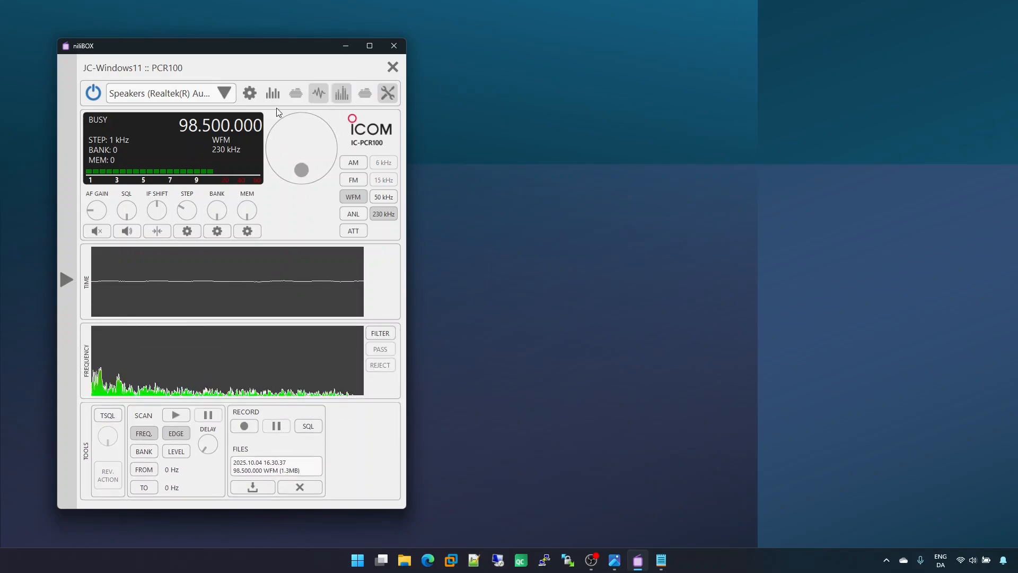
pyautogui.click(273, 94)
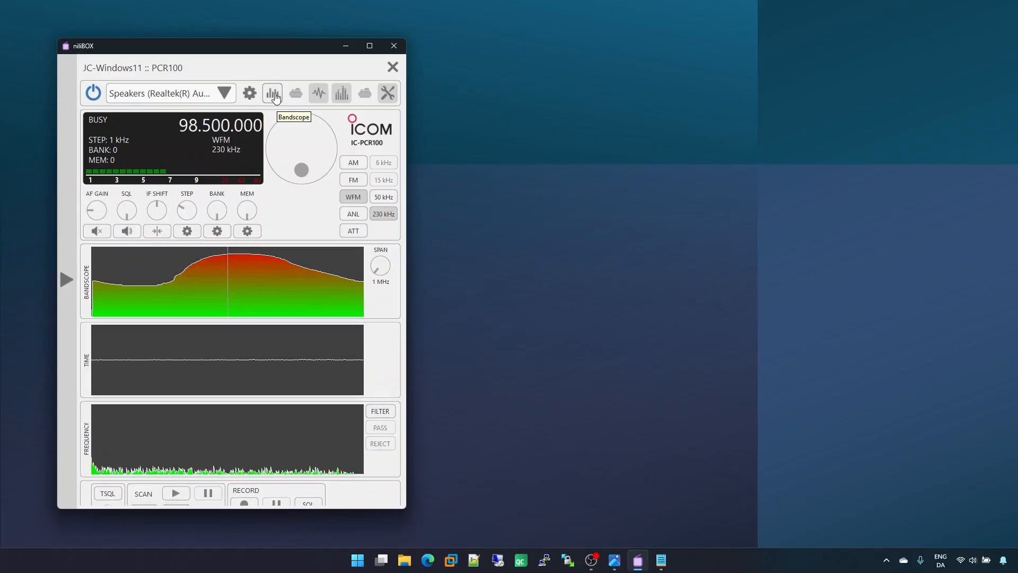
pyautogui.click(274, 95)
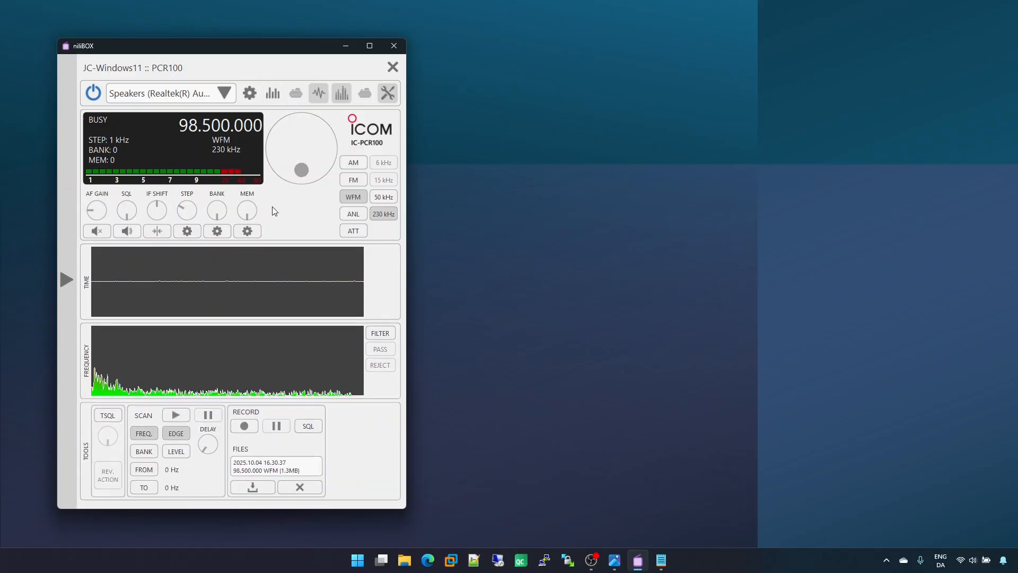
# Step: Raise the PCR100's AF gain and mute its audio
pyautogui.scroll(3, 97, 212)
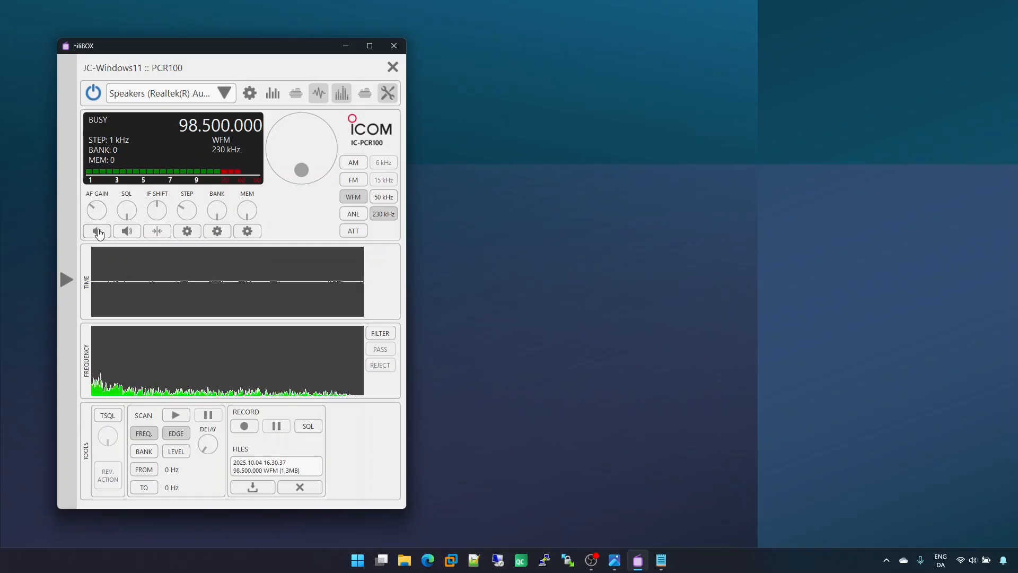
pyautogui.click(97, 231)
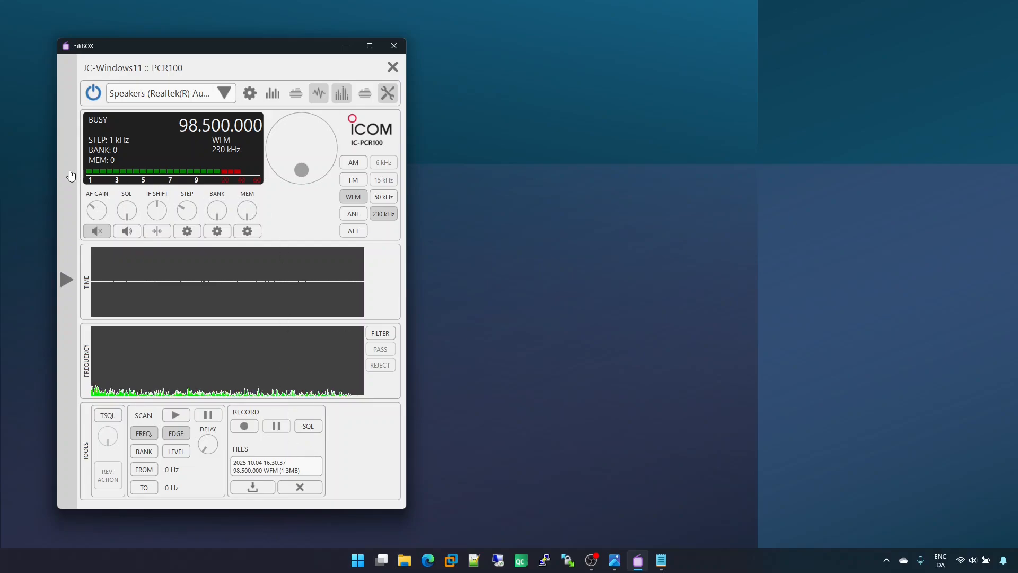
# Step: Open the PCR1500 from the device overview alongside the PCR100 and power it on
pyautogui.click(70, 172)
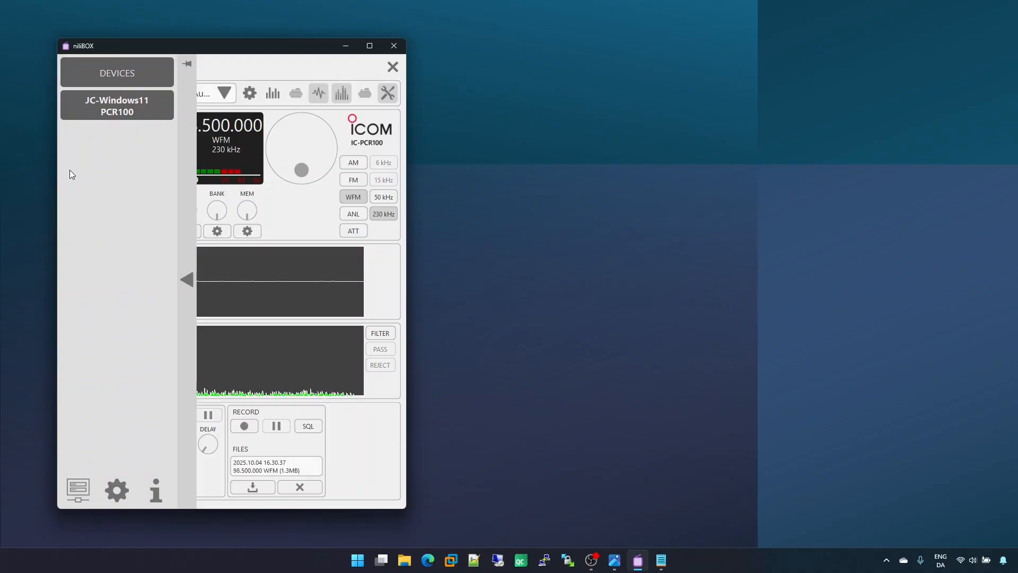
pyautogui.click(131, 74)
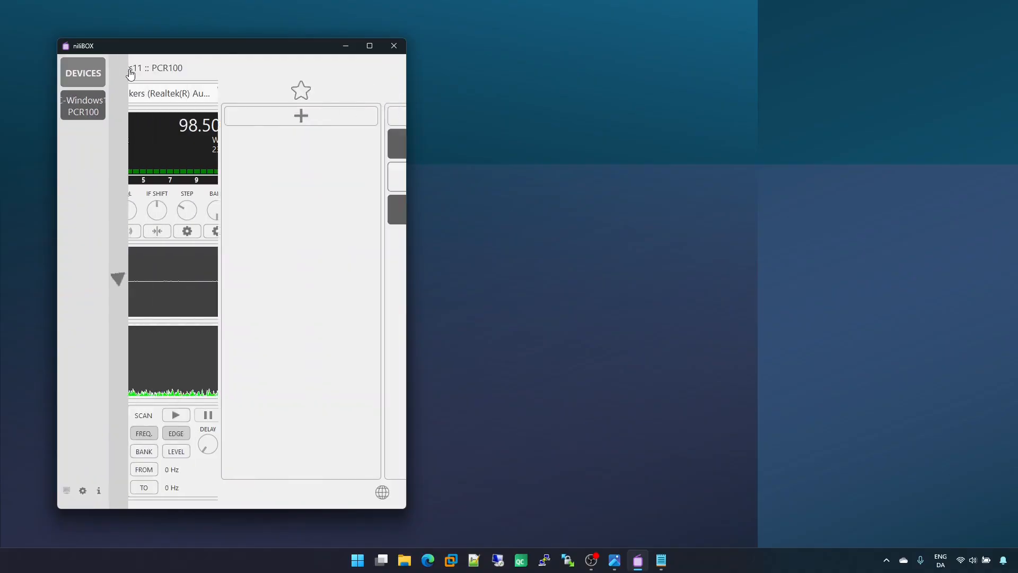
pyautogui.click(338, 209)
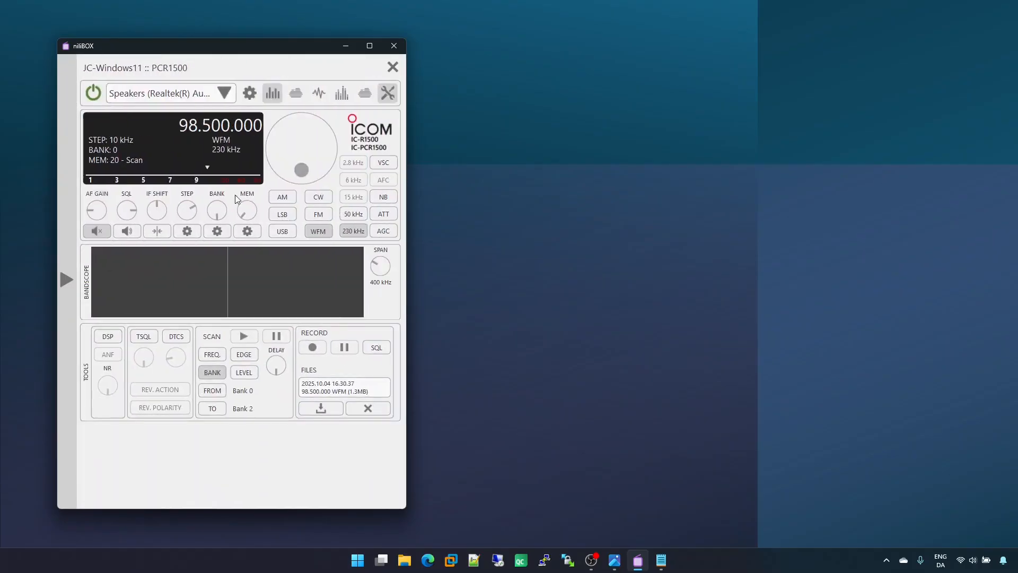
pyautogui.click(96, 95)
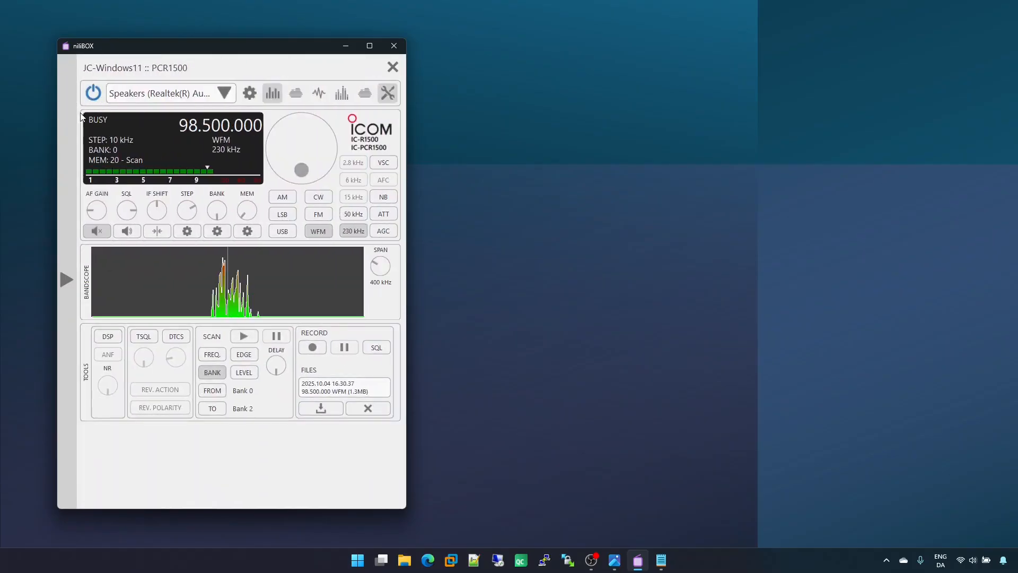
# Step: Pin the sidebar of open devices and switch between the PCR100 and PCR1500, ending on the PCR100
pyautogui.click(66, 127)
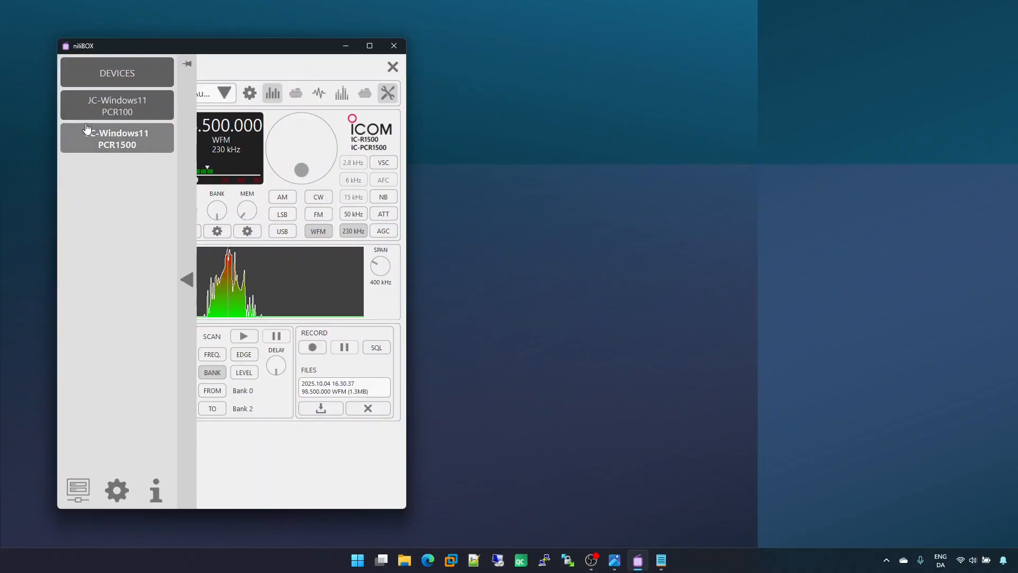
pyautogui.click(187, 65)
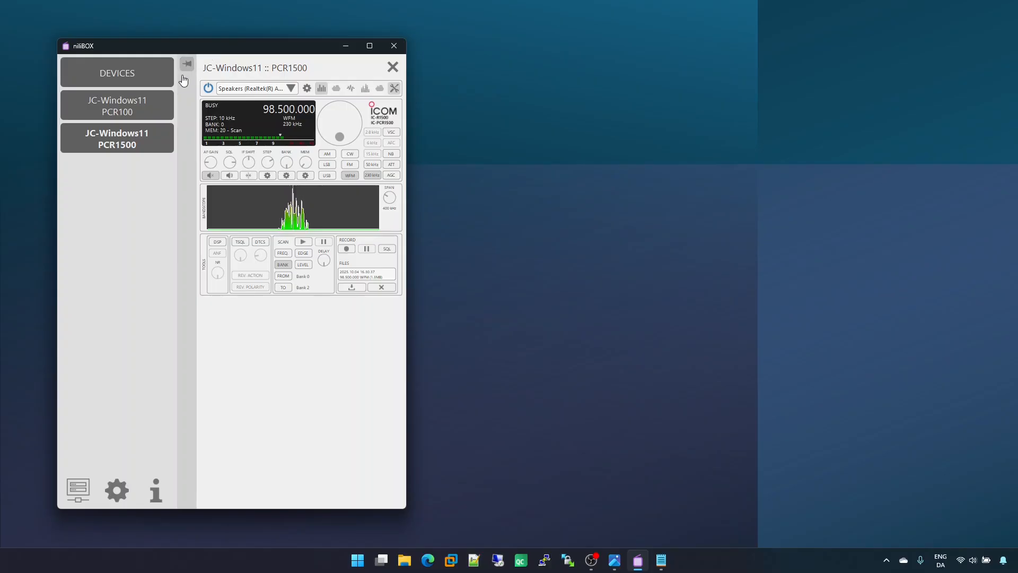
pyautogui.click(129, 106)
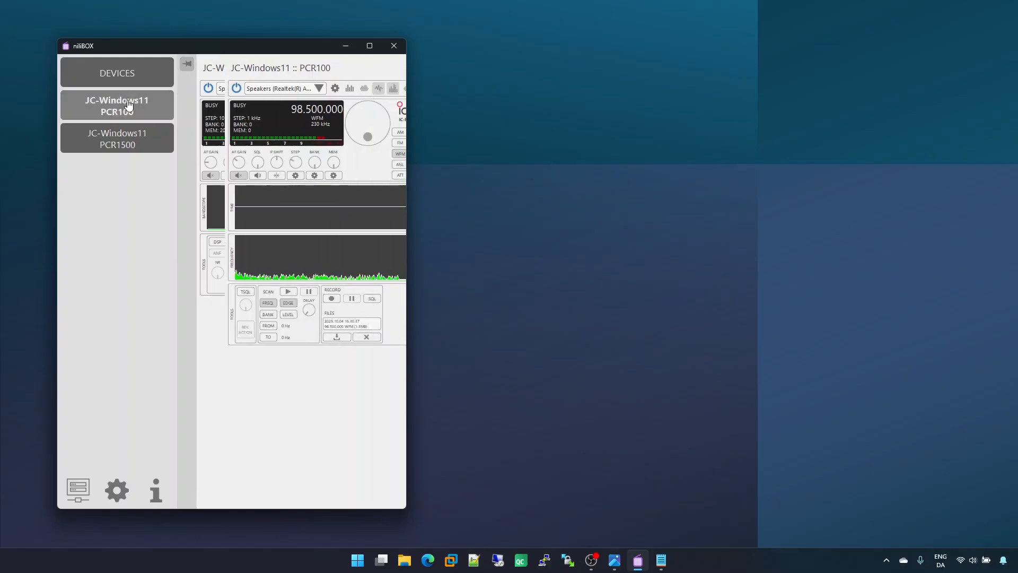
pyautogui.click(119, 139)
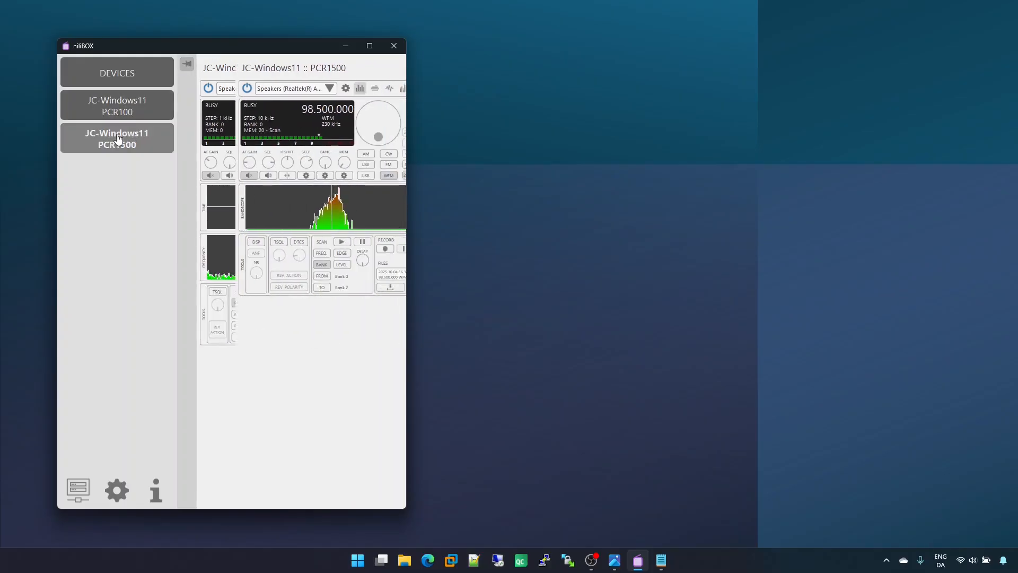
pyautogui.click(129, 107)
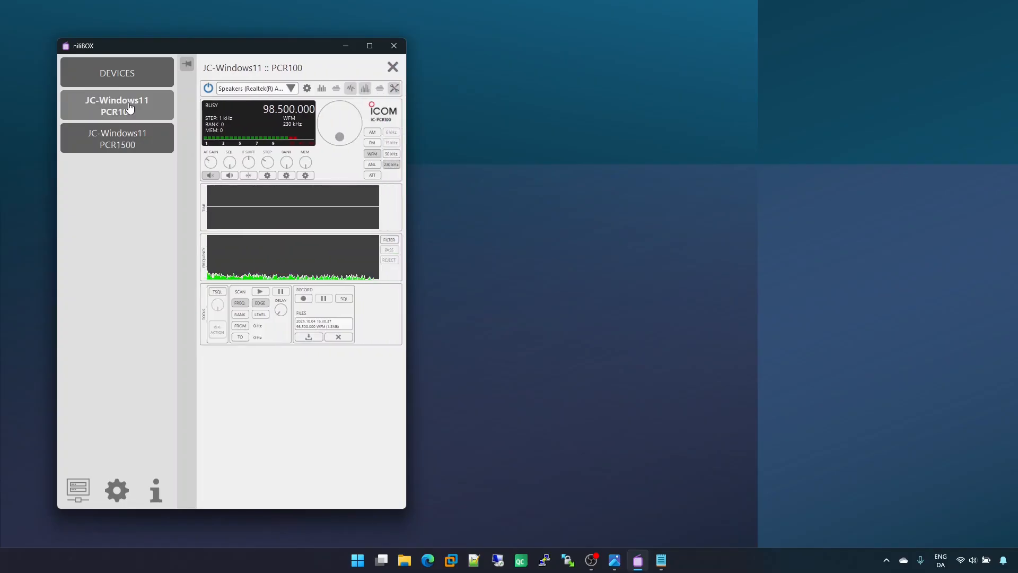
# Step: Close the PCR100 and unpin the device sidebar
pyautogui.click(392, 71)
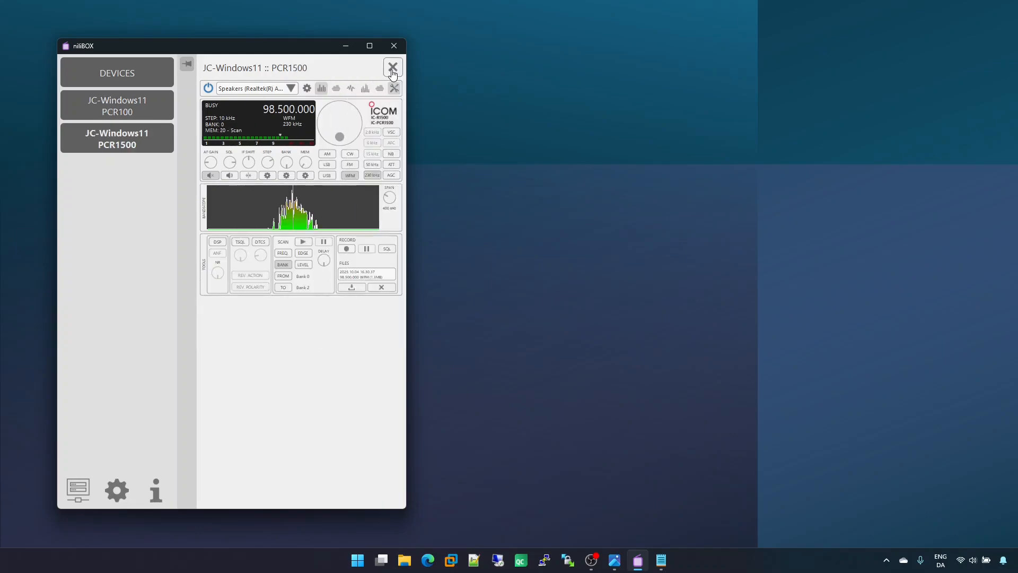
pyautogui.click(186, 65)
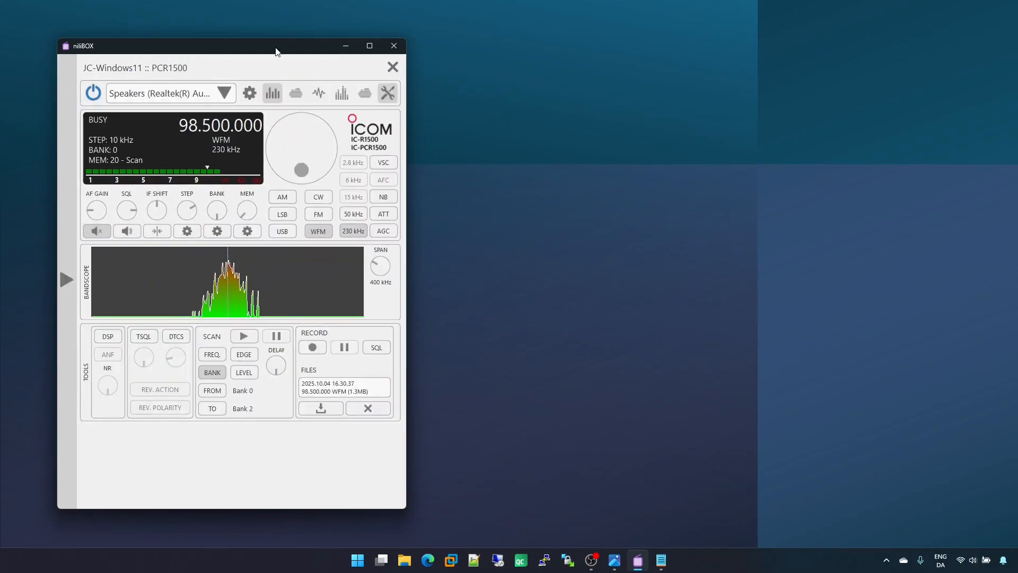
# Step: Launch a second niliBOX instance and arrange its window side by side with the PCR1500 window
pyautogui.moveTo(279, 48); pyautogui.dragTo(744, 51)
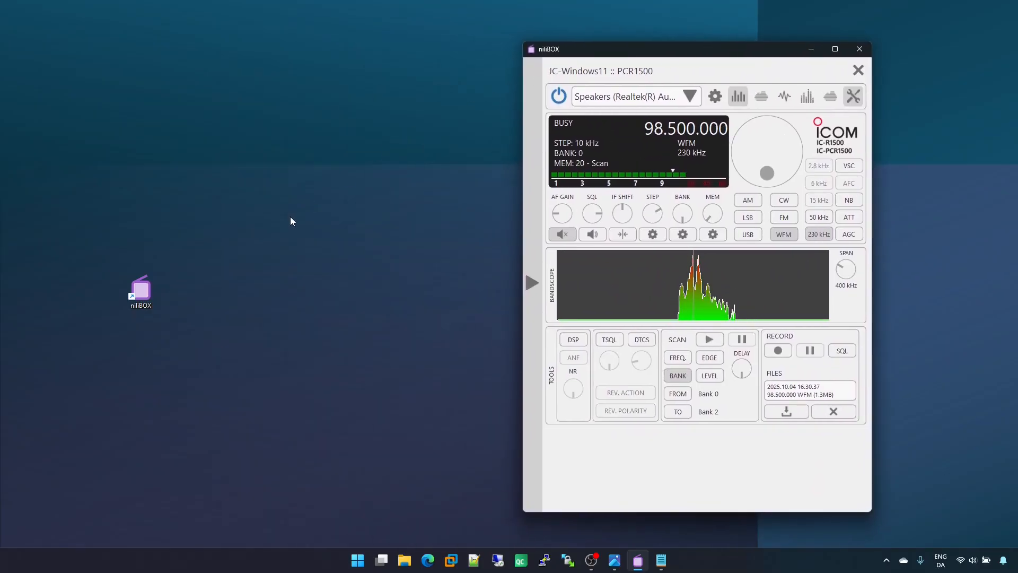
pyautogui.click(144, 293)
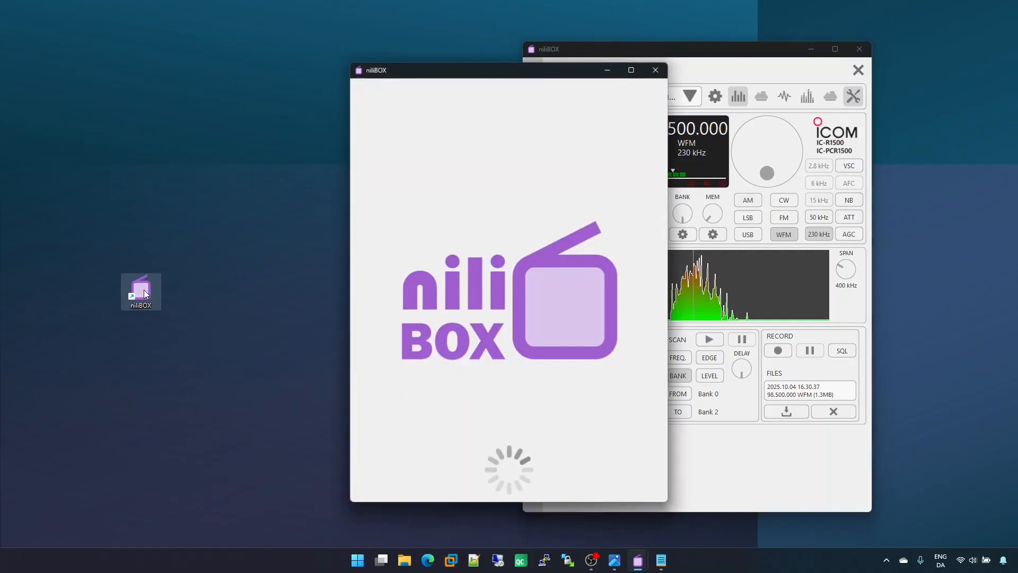
pyautogui.moveTo(461, 76); pyautogui.dragTo(265, 62)
# Step: Open the PCR100 in the niliBOX client window and power it on
pyautogui.click(157, 328)
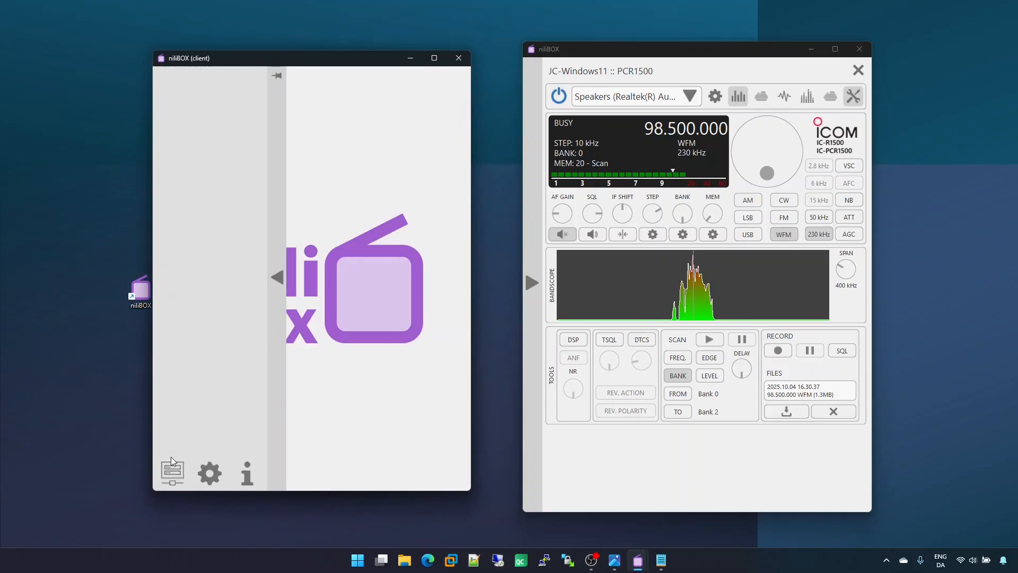
pyautogui.click(169, 472)
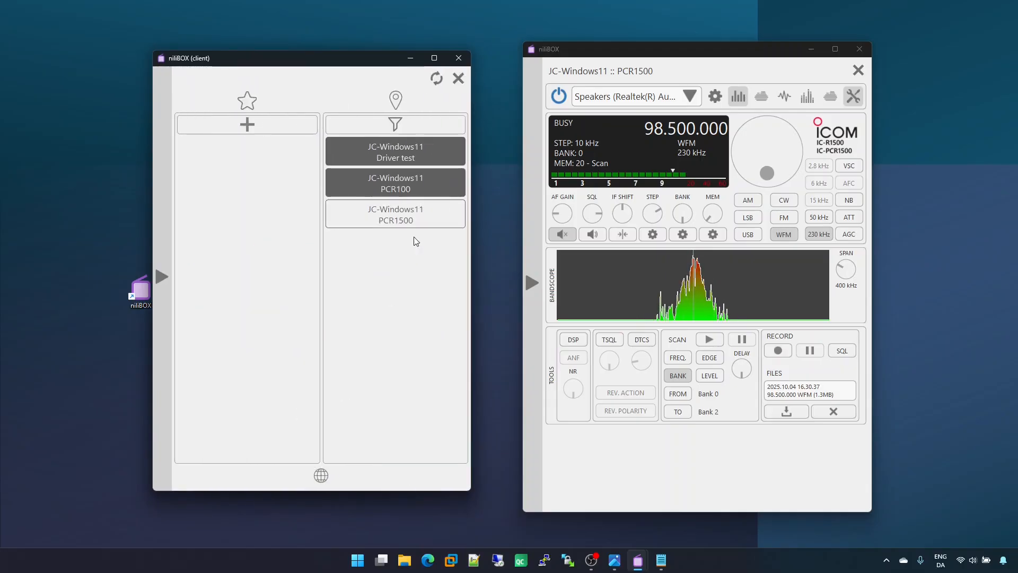
pyautogui.click(427, 184)
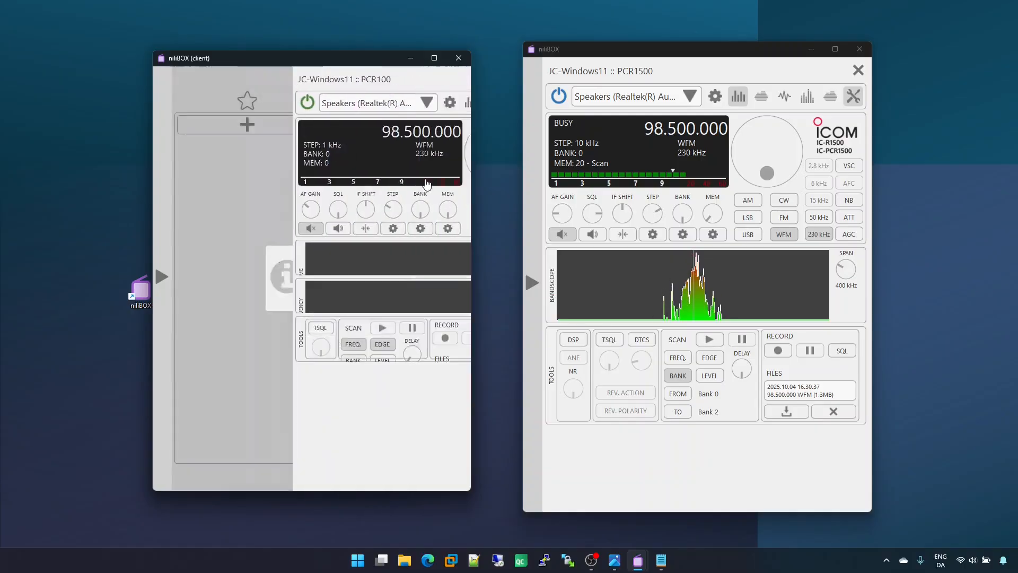
pyautogui.click(187, 103)
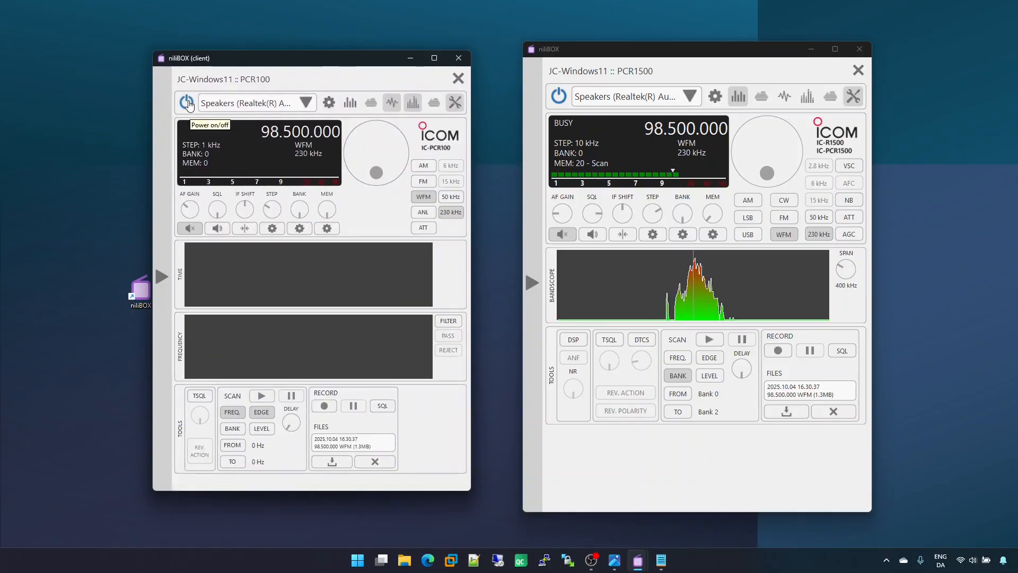
# Step: Tune the PCR100 down to 98.494 MHz and back up to 98.499 MHz
pyautogui.scroll(-11, 385, 161)
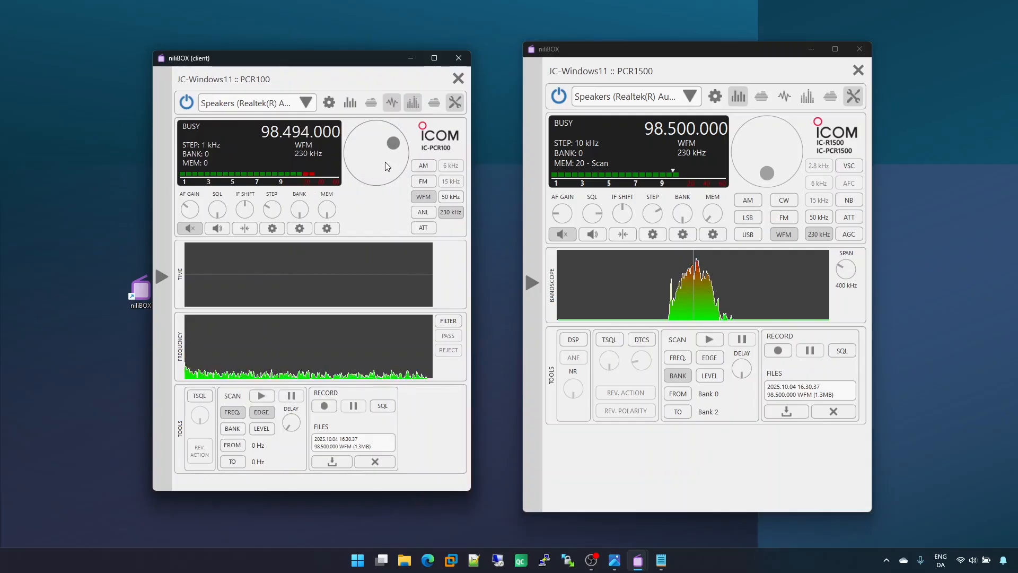
pyautogui.scroll(7, 385, 162)
pyautogui.scroll(3, 385, 162)
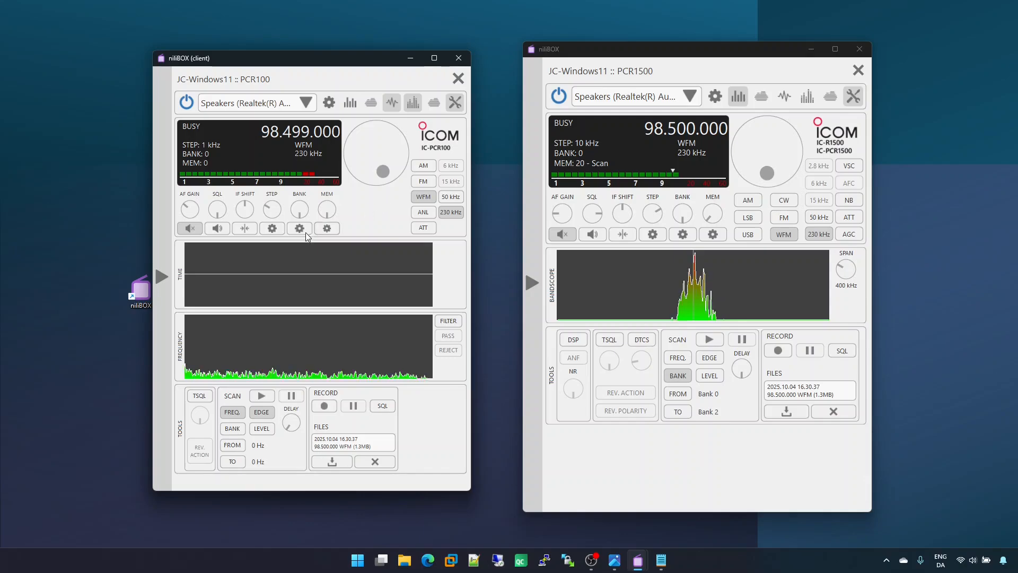
# Step: Unmute the PCR100 and PCR1500 to listen to both at once, and mute both receivers again
pyautogui.click(192, 232)
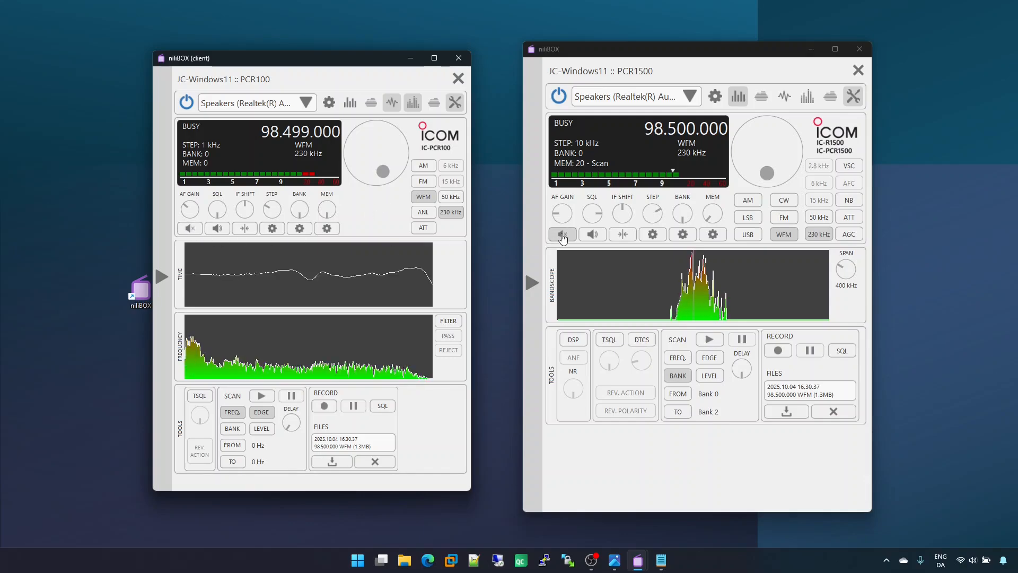
pyautogui.click(563, 236)
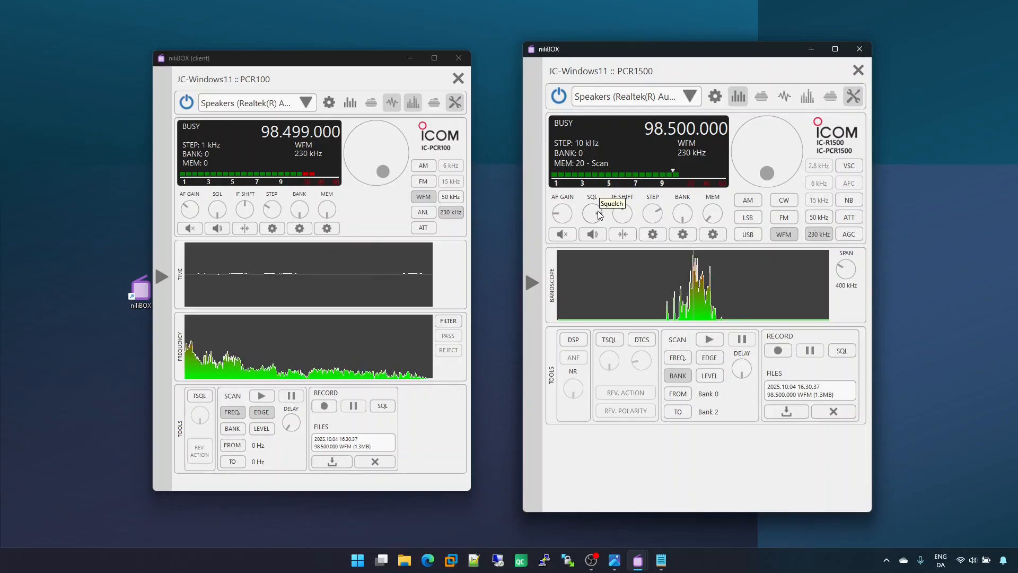
pyautogui.click(563, 236)
pyautogui.click(192, 230)
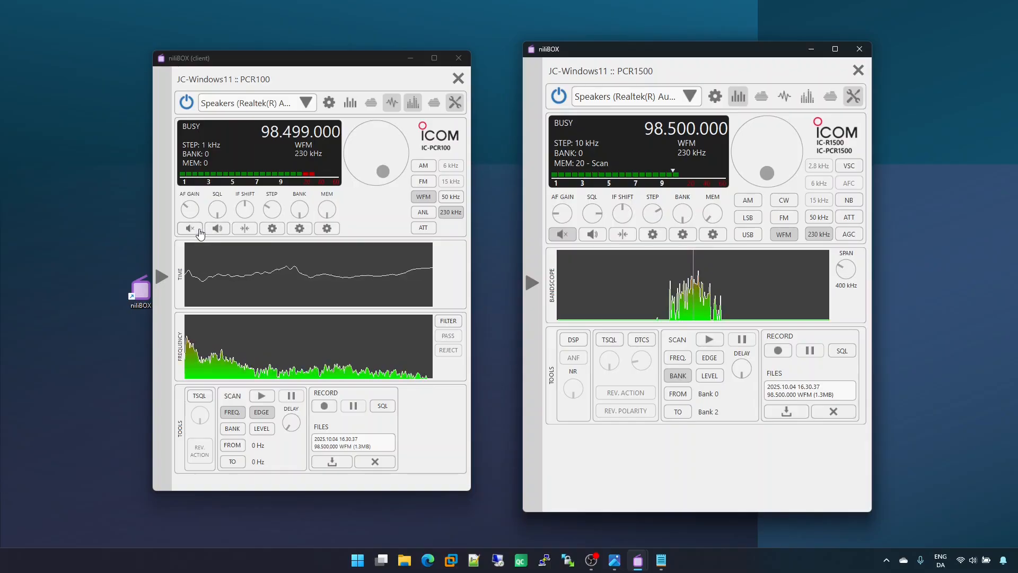
pyautogui.click(193, 230)
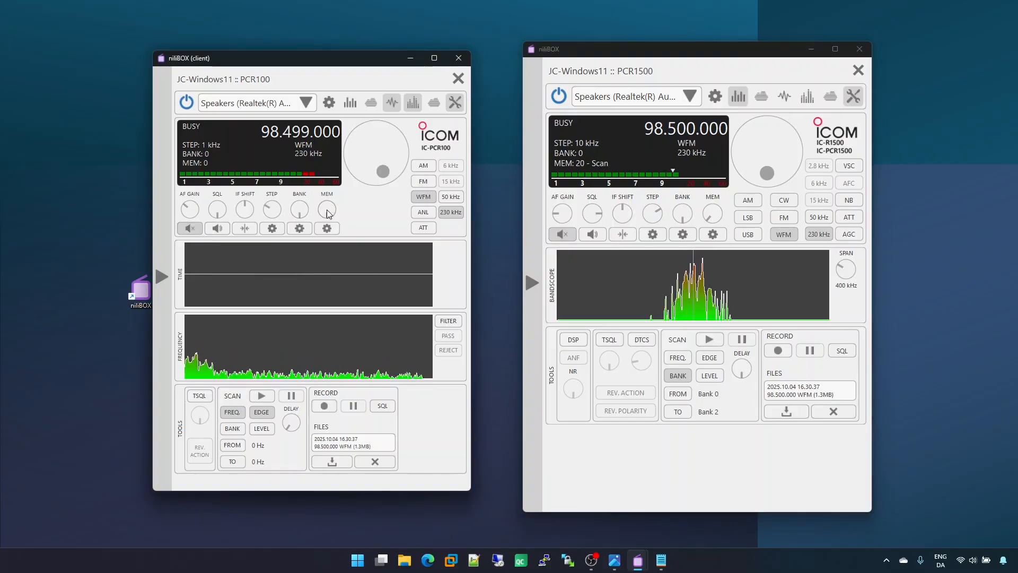